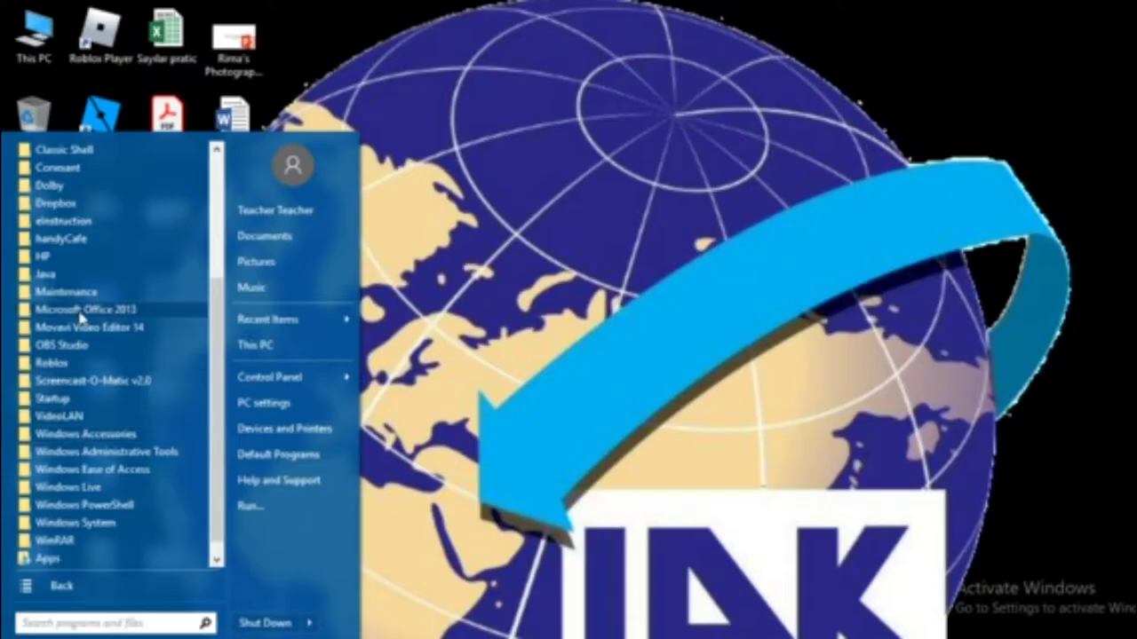
# Step: Launch PowerPoint 2013 from the Microsoft Office 2013 folder and dismiss the activation notice
pyautogui.click(82, 316)
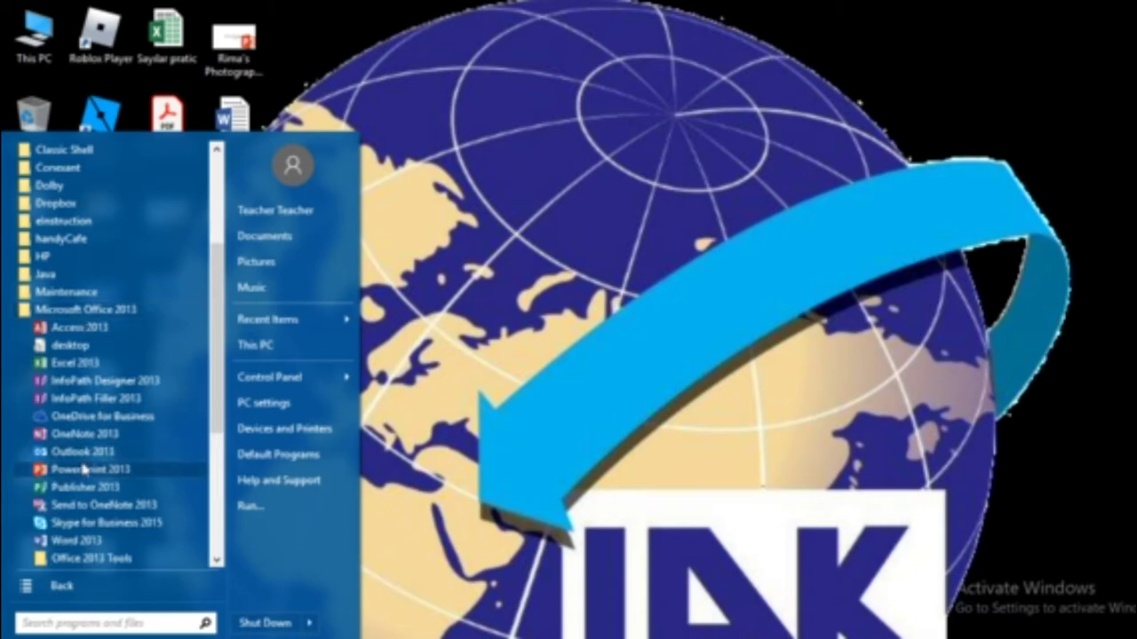
pyautogui.moveTo(83, 468); pyautogui.dragTo(84, 469)
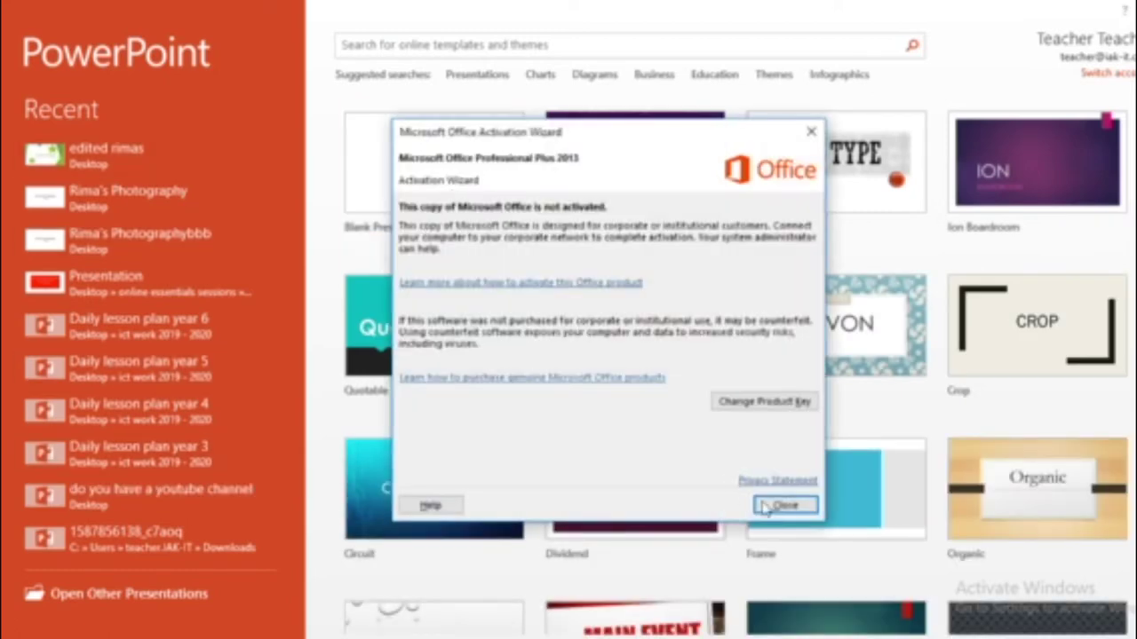
pyautogui.click(764, 506)
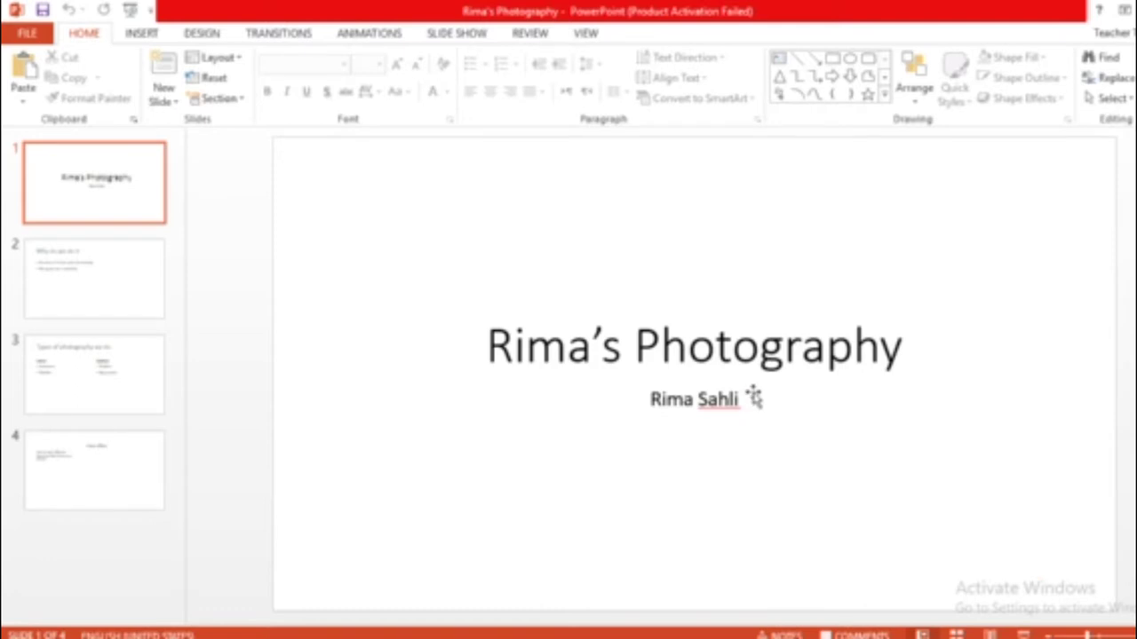
# Step: Look through slides 1 to 4, ending on the Amazing Album slide
pyautogui.click(112, 208)
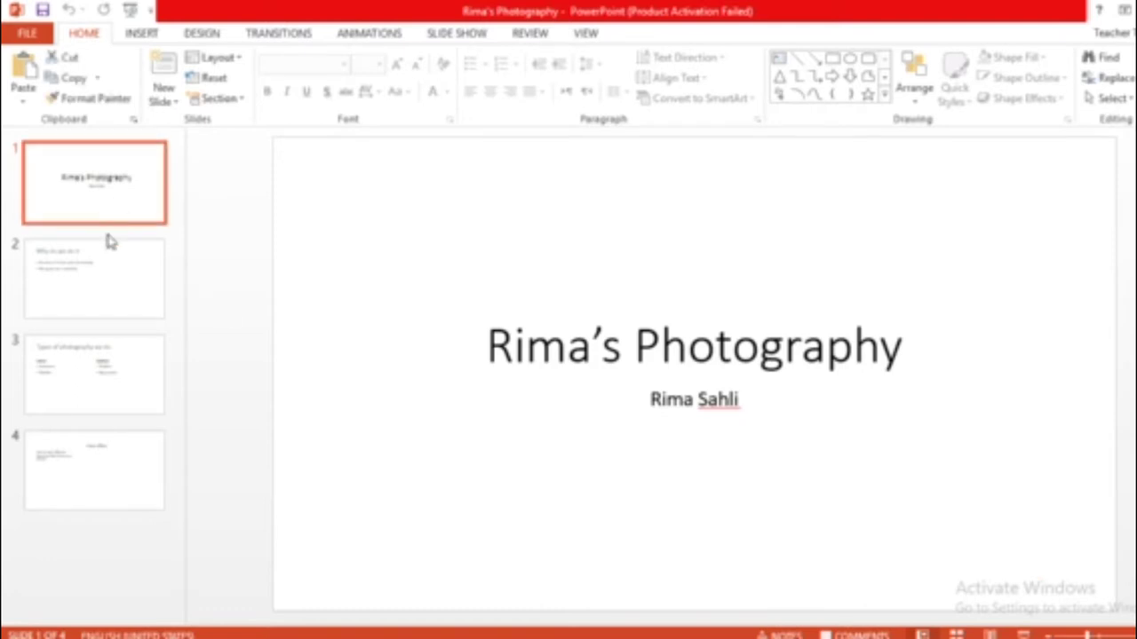
pyautogui.click(103, 281)
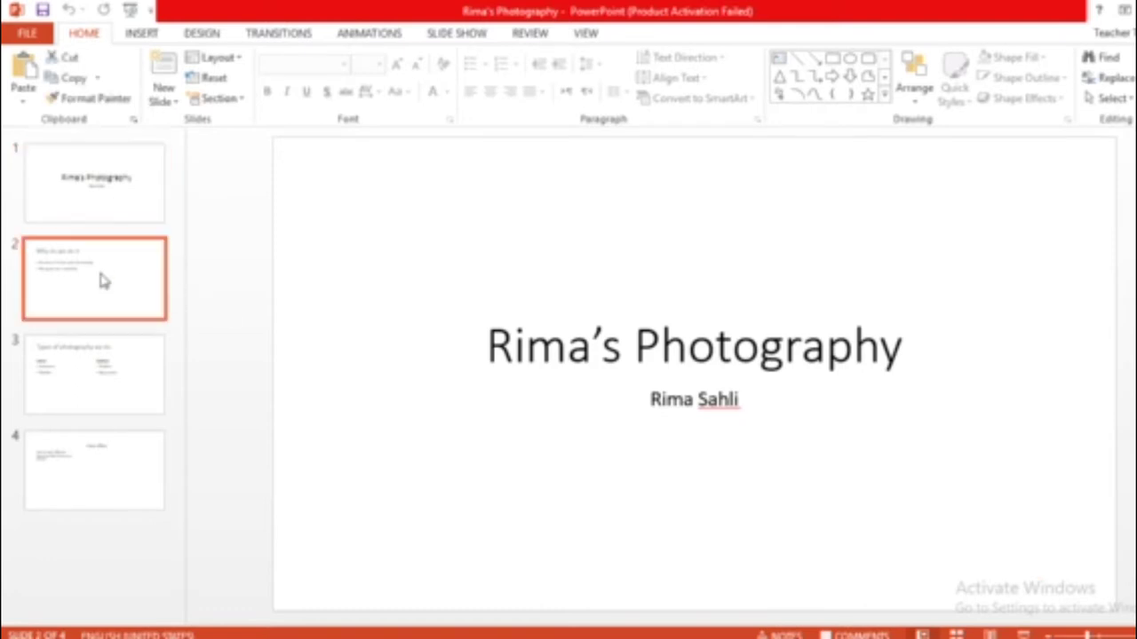
pyautogui.click(97, 359)
pyautogui.click(95, 470)
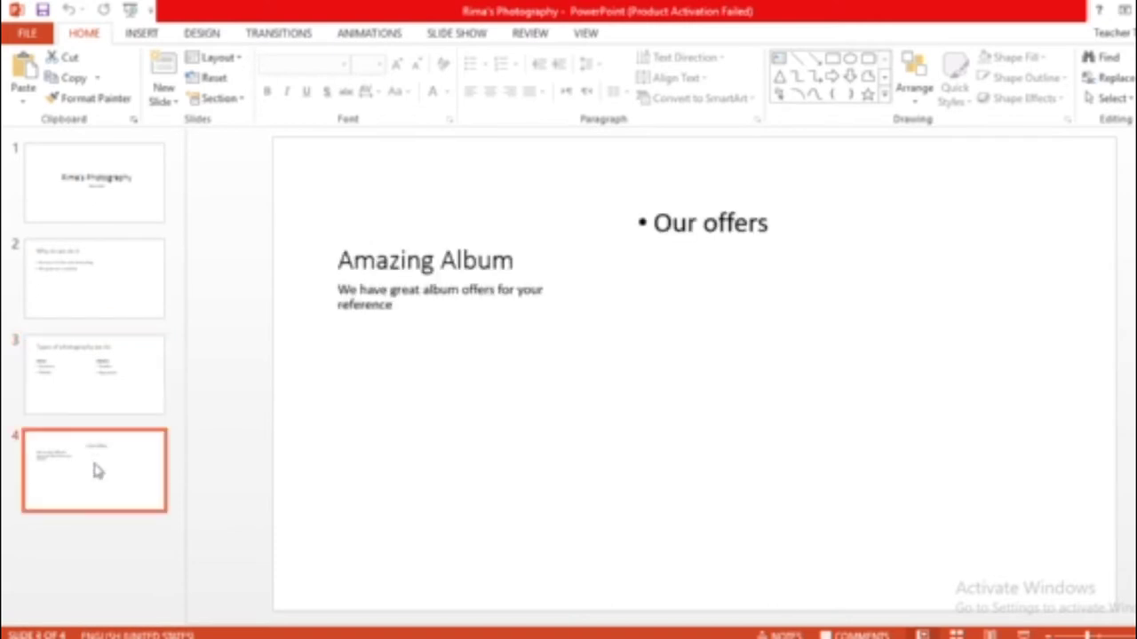
# Step: Insert a Two Content slide titled 'Extra Offers' with Offer 1 and Offer 2, then a Blank slide
pyautogui.click(162, 101)
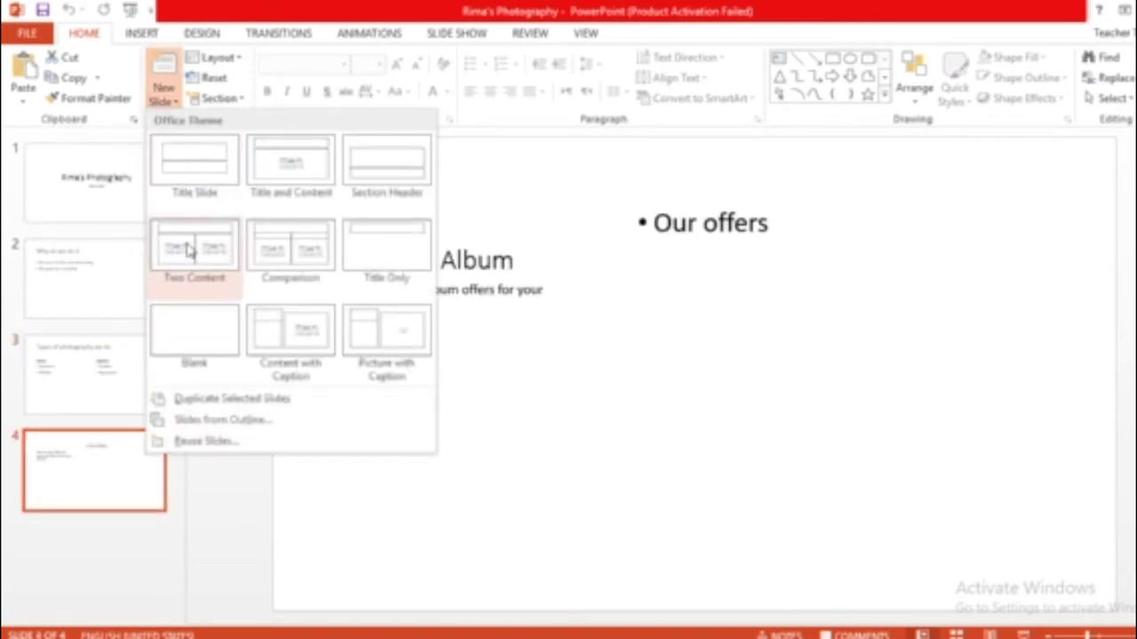
pyautogui.click(191, 248)
pyautogui.click(428, 222)
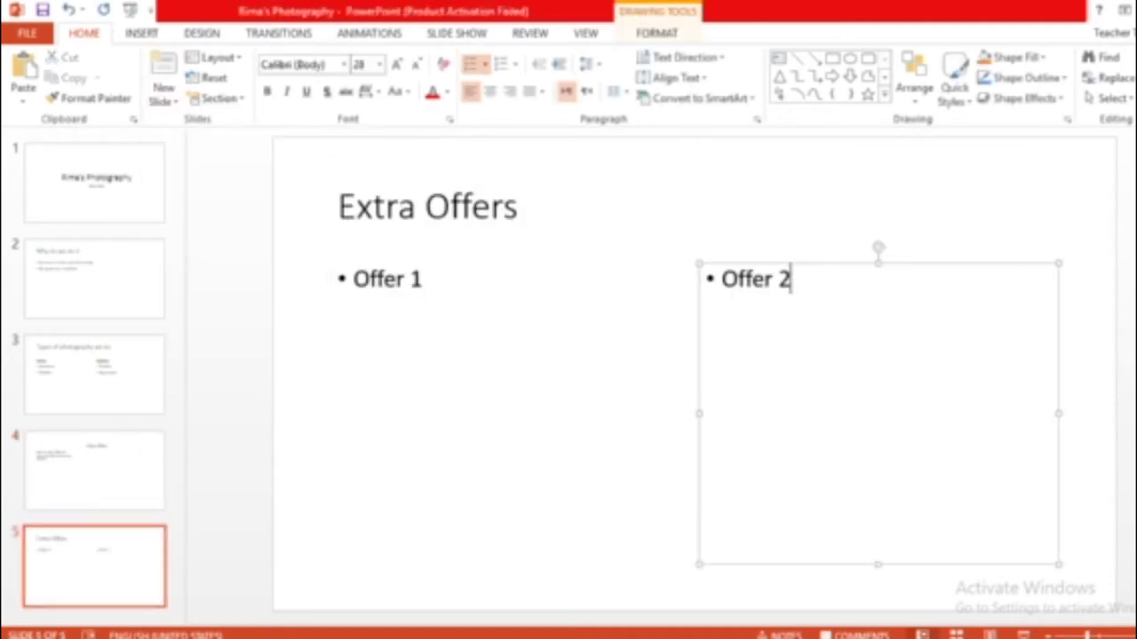
pyautogui.click(93, 558)
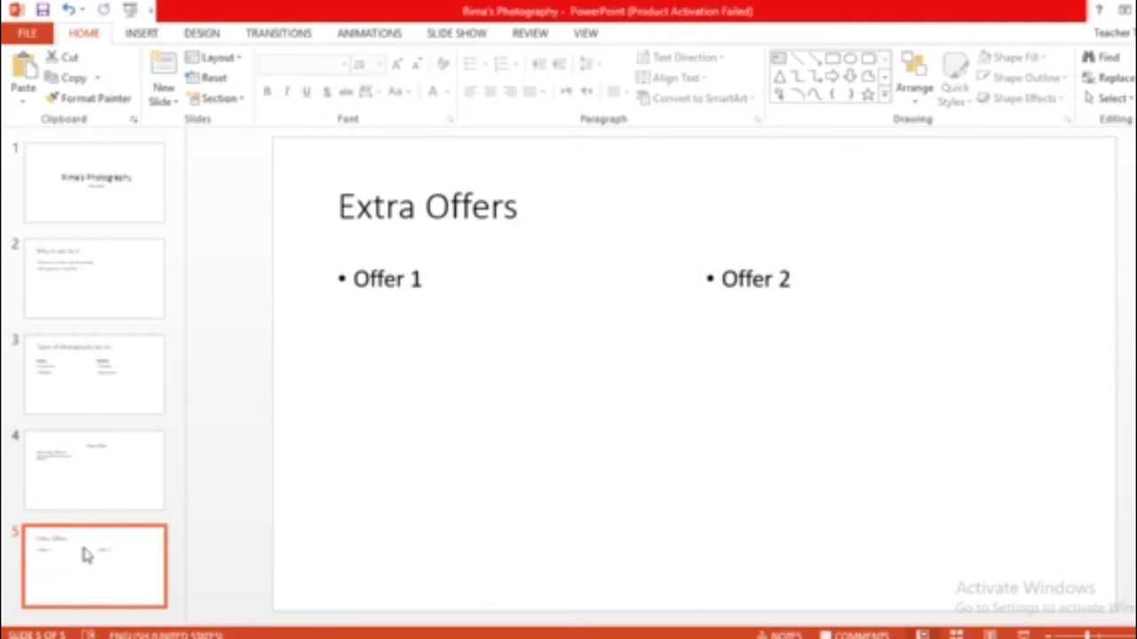
pyautogui.click(162, 96)
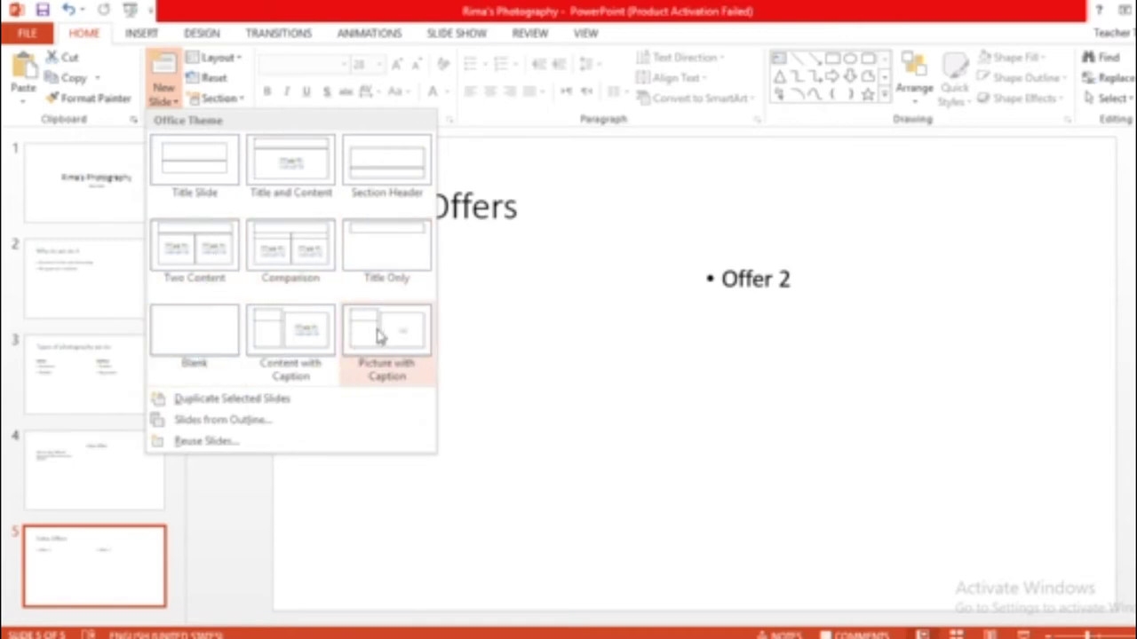
pyautogui.click(214, 334)
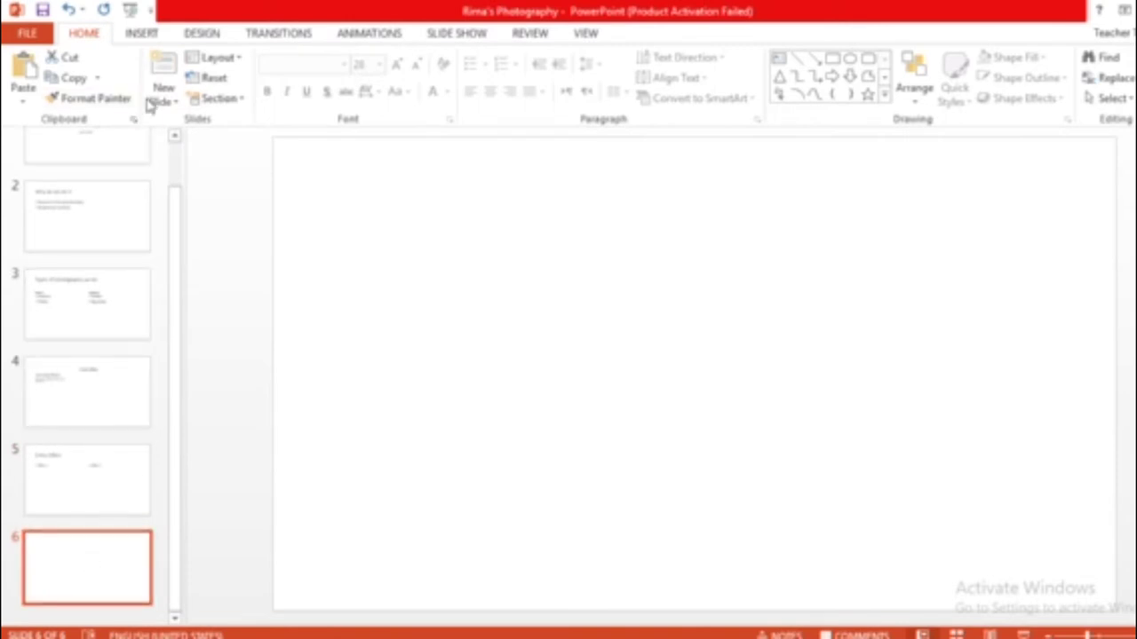
# Step: Draw a wide text box near the centre of slide 6 reading 'Thank you for watching'
pyautogui.click(780, 57)
pyautogui.moveTo(490, 277)
pyautogui.mouseDown()
pyautogui.moveTo(779, 416)
pyautogui.moveTo(947, 436)
pyautogui.mouseUp()
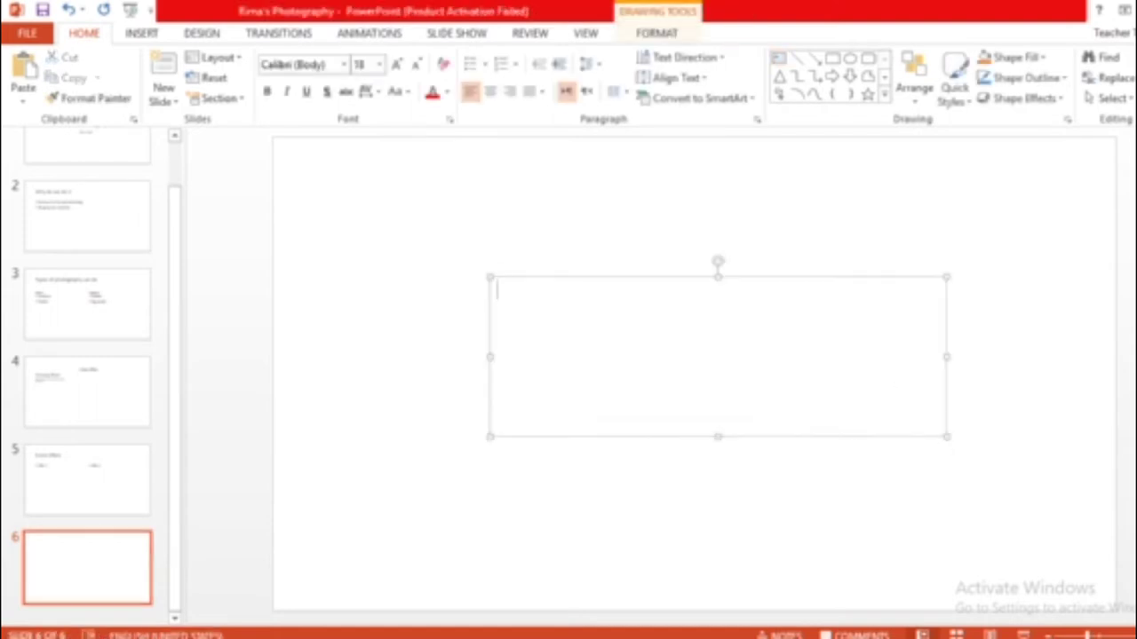
pyautogui.write('Thank you for watching')
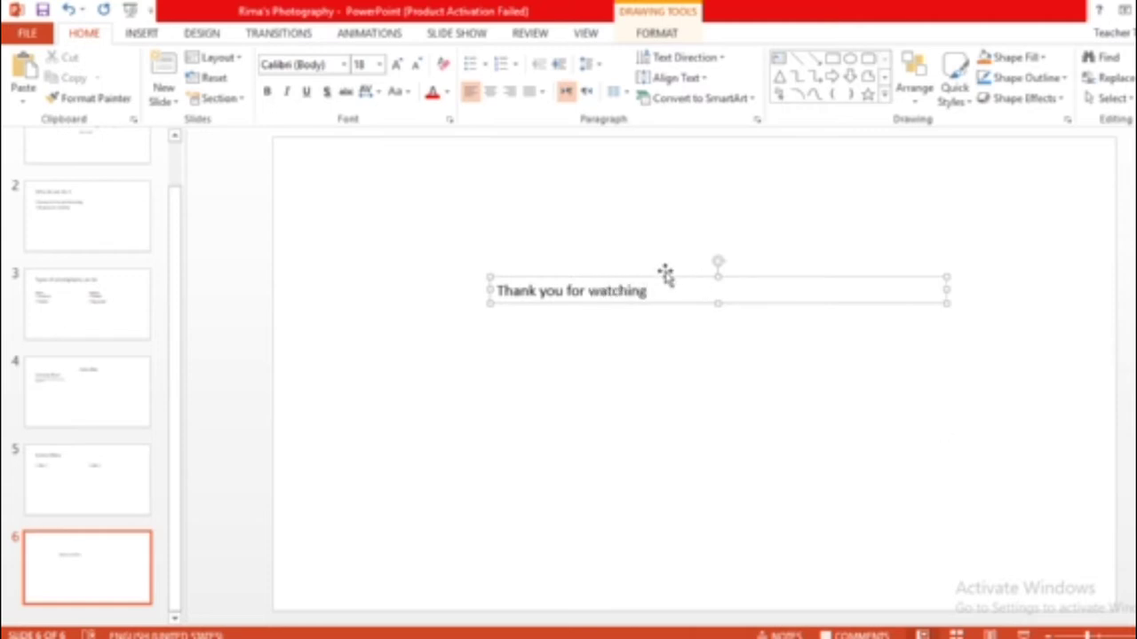
pyautogui.press('Escape')
pyautogui.doubleClick(644, 291)
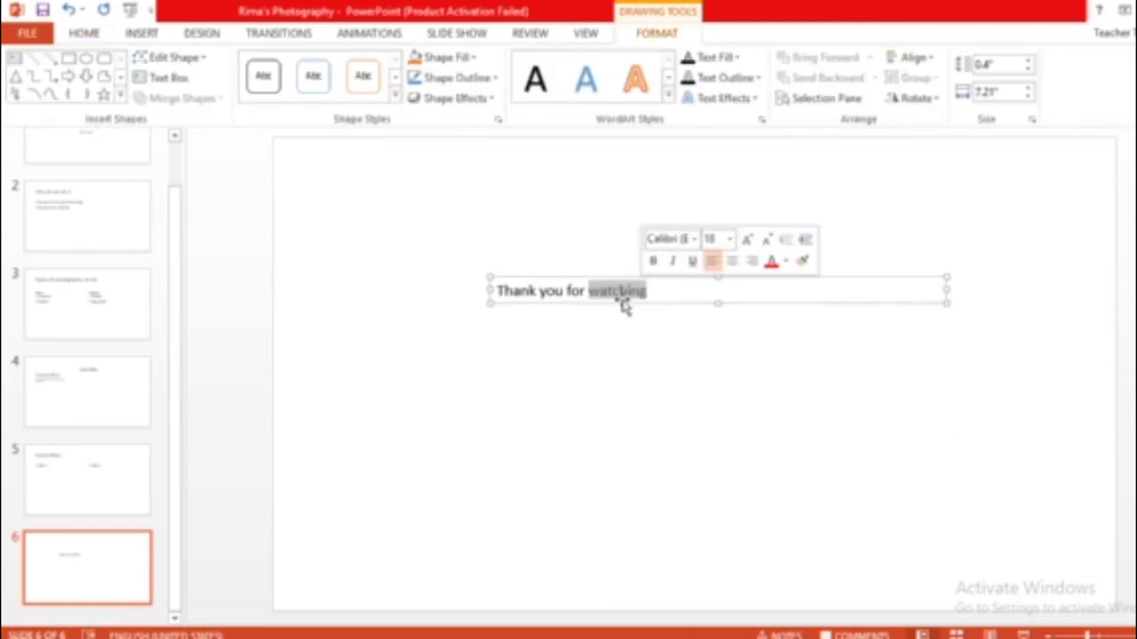
# Step: Apply the orange outlined WordArt style to the 'Thank you for watching' text
pyautogui.click(631, 295)
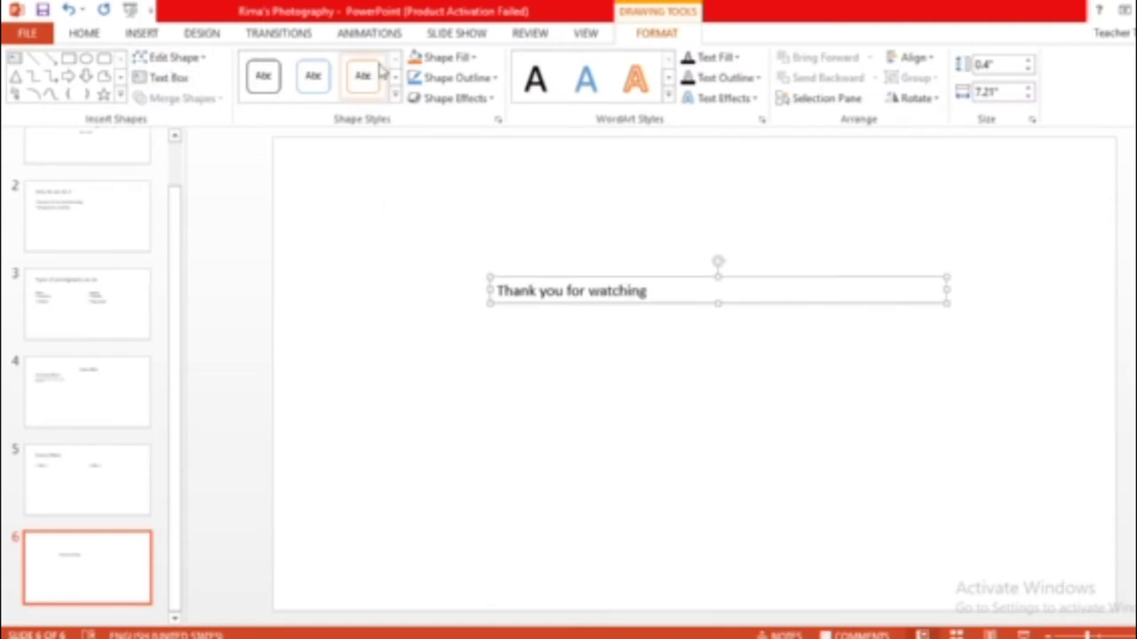
pyautogui.click(418, 58)
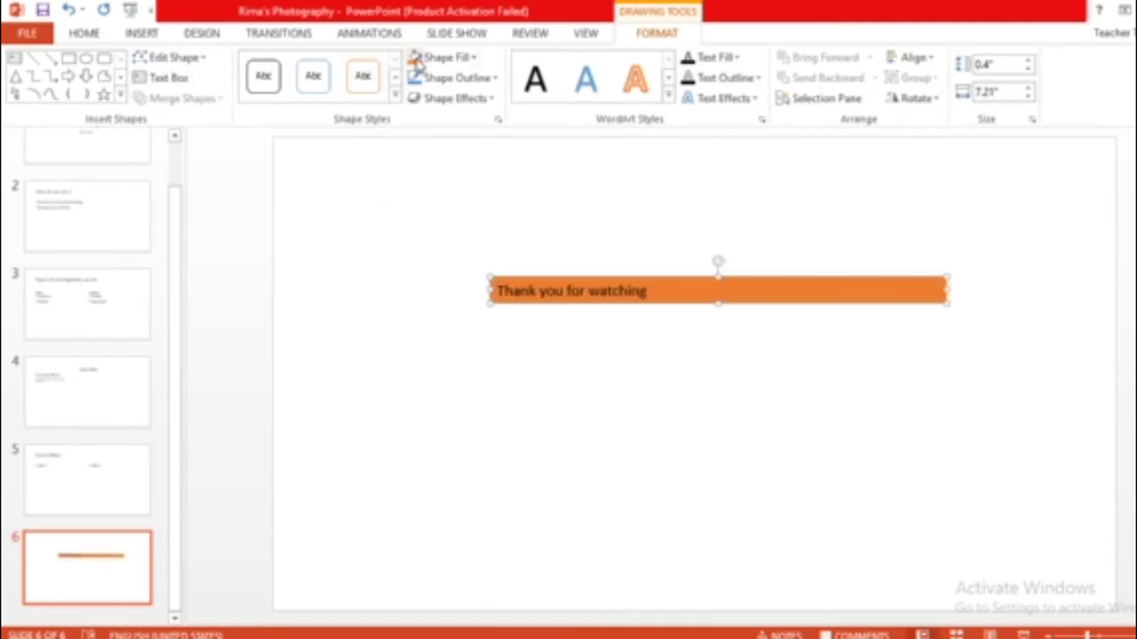
pyautogui.hotkey('ctrl', 'z')
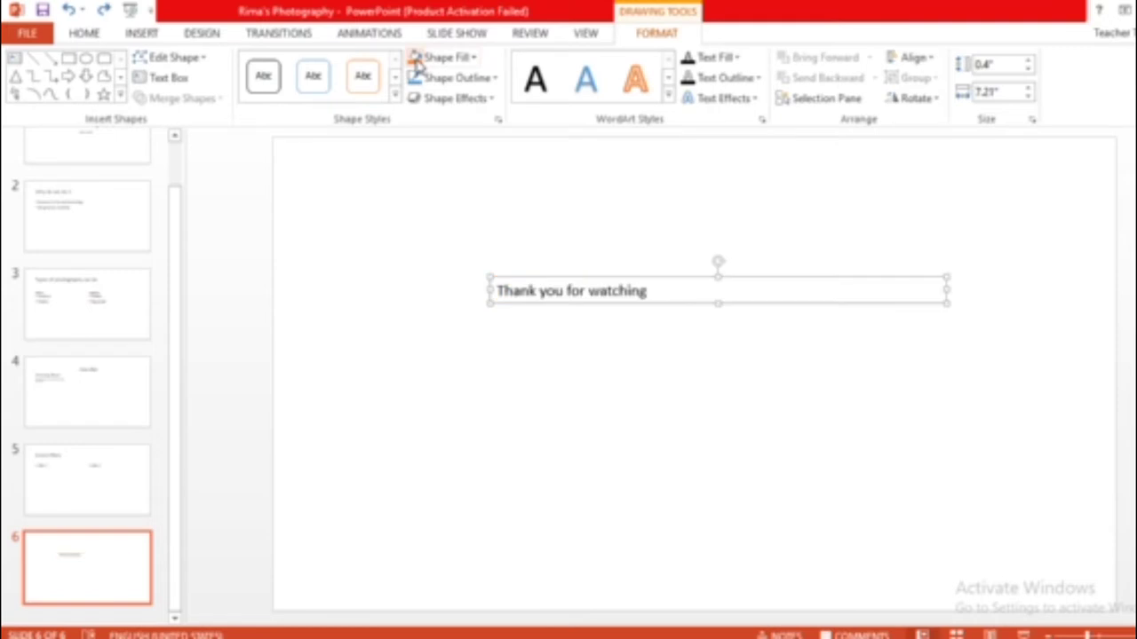
pyautogui.click(717, 58)
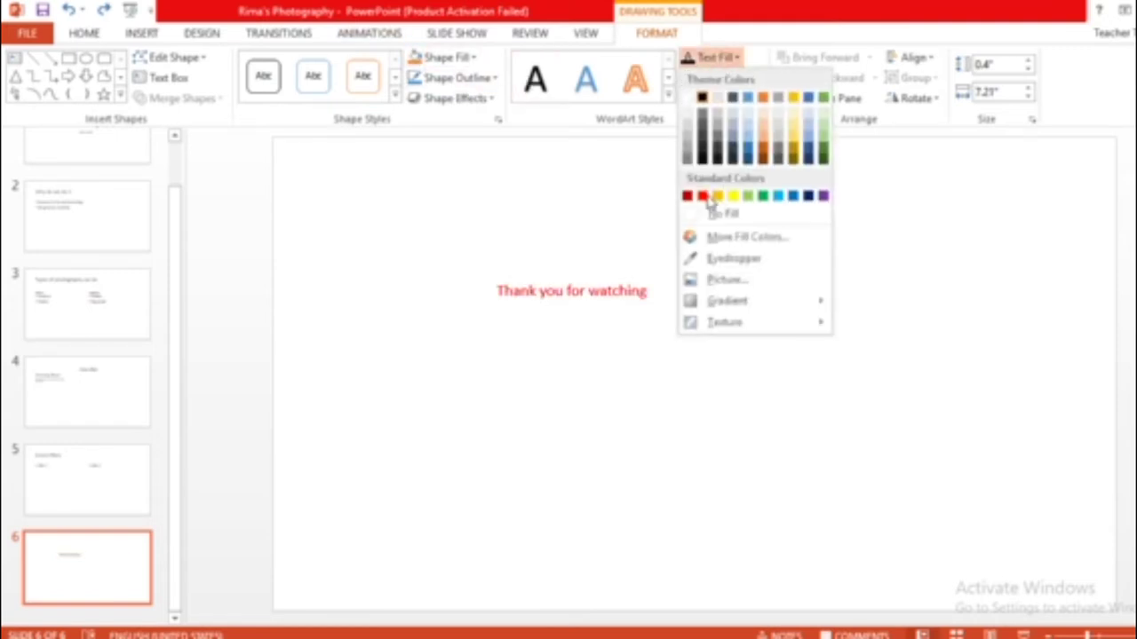
pyautogui.click(761, 196)
pyautogui.click(644, 88)
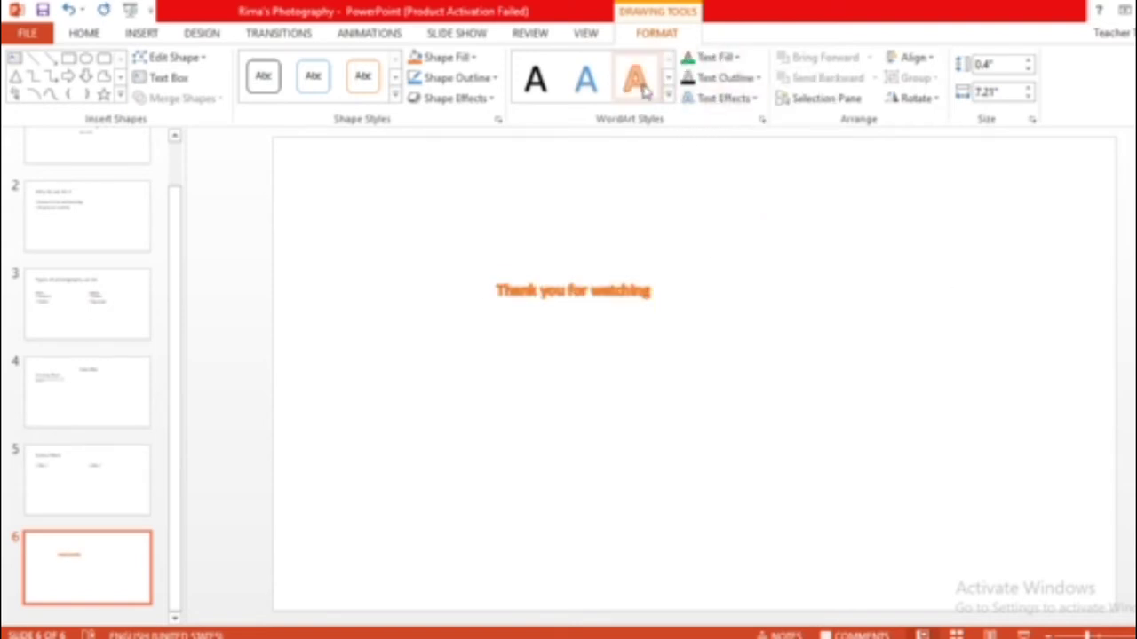
# Step: Set the text to 80 pt, centre it, and return to the title slide
pyautogui.click(85, 34)
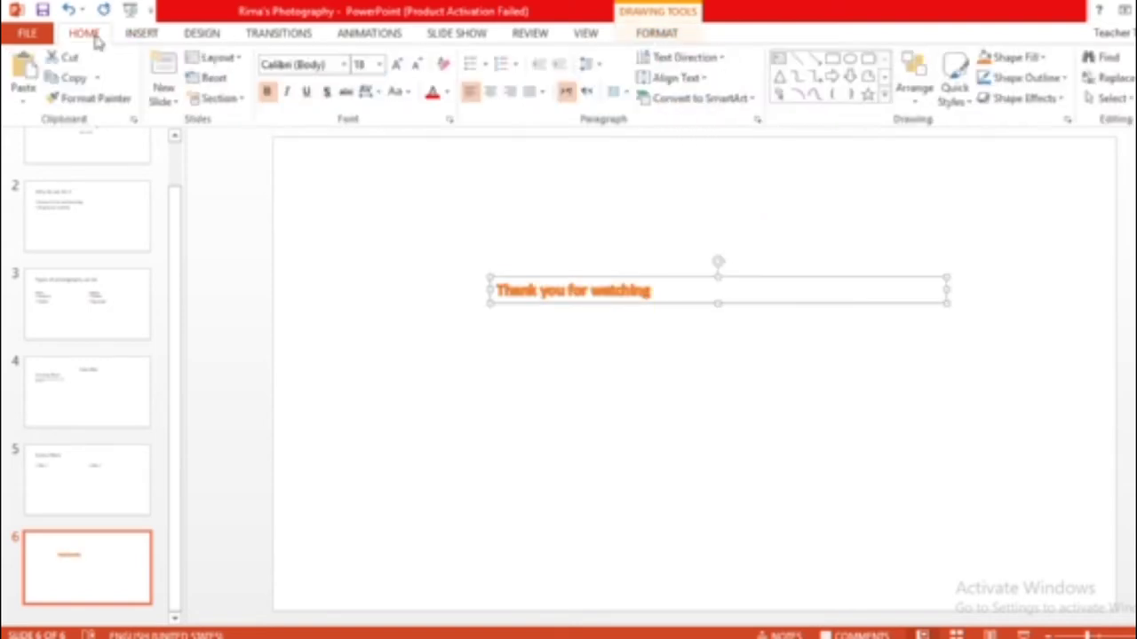
pyautogui.click(378, 65)
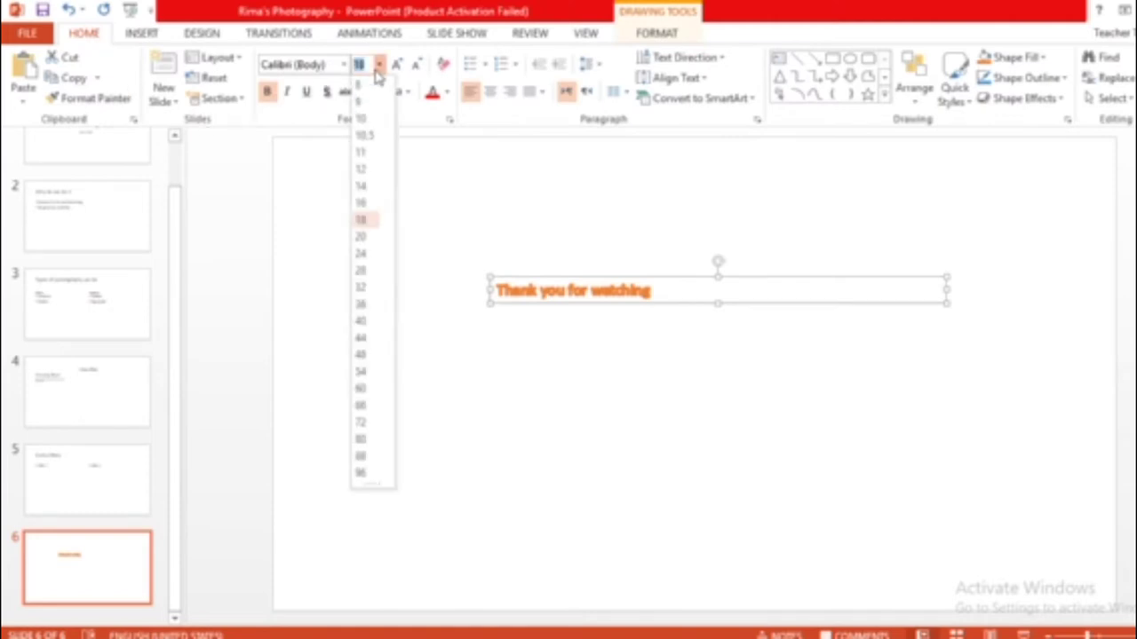
pyautogui.click(360, 441)
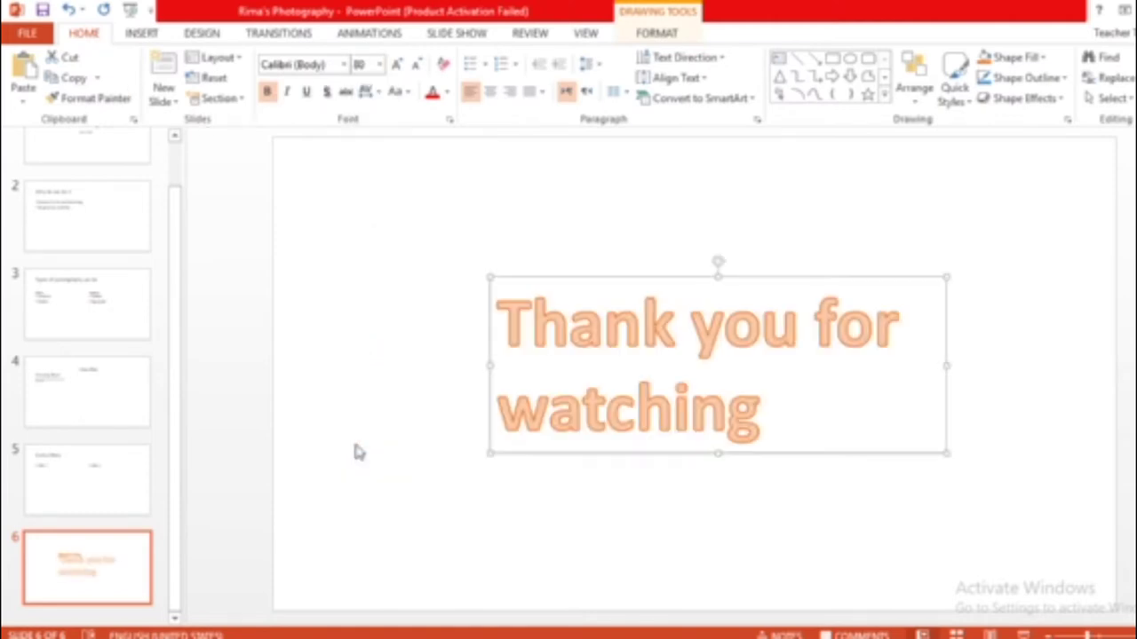
pyautogui.click(491, 93)
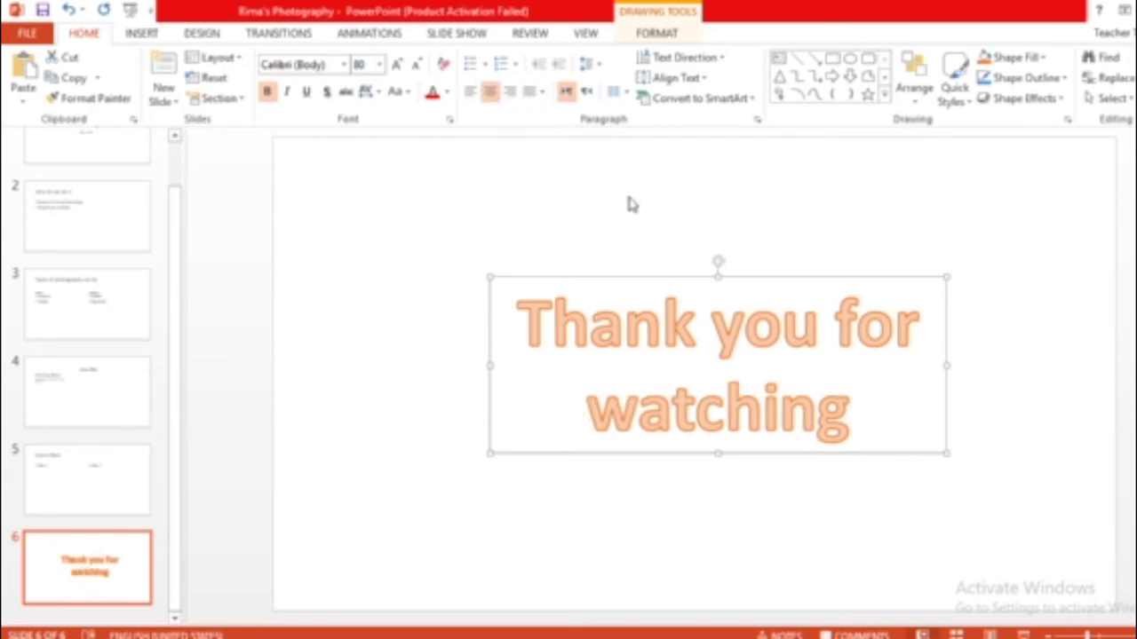
pyautogui.click(80, 151)
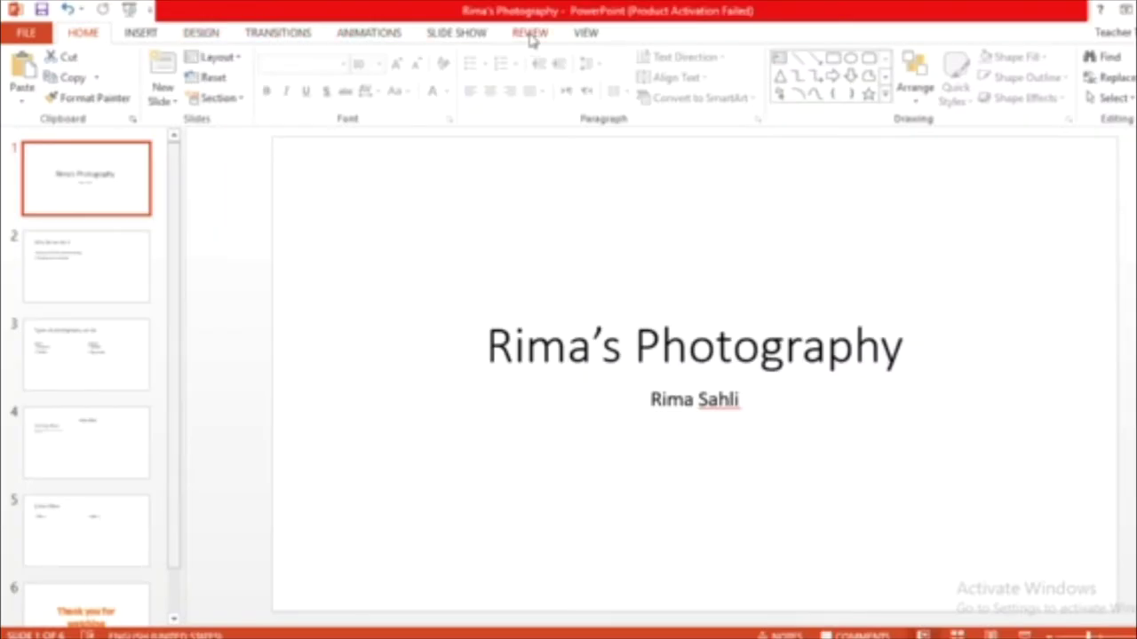
# Step: Switch to Slide Master view and select the top master slide above the layouts
pyautogui.click(583, 35)
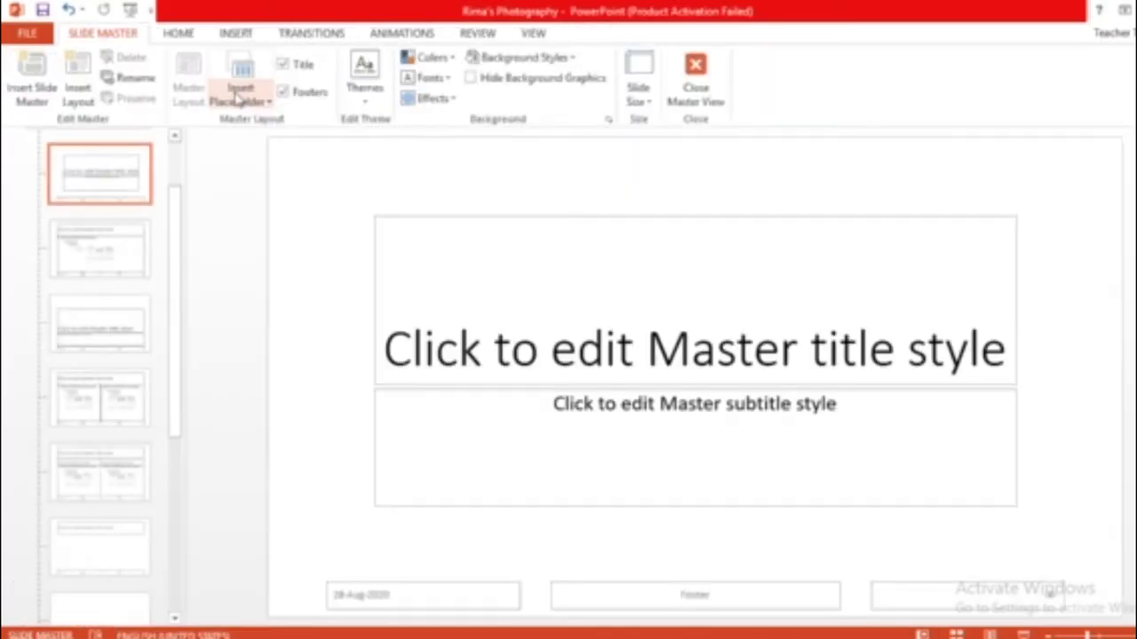
pyautogui.click(126, 233)
pyautogui.scroll(1, 124, 234)
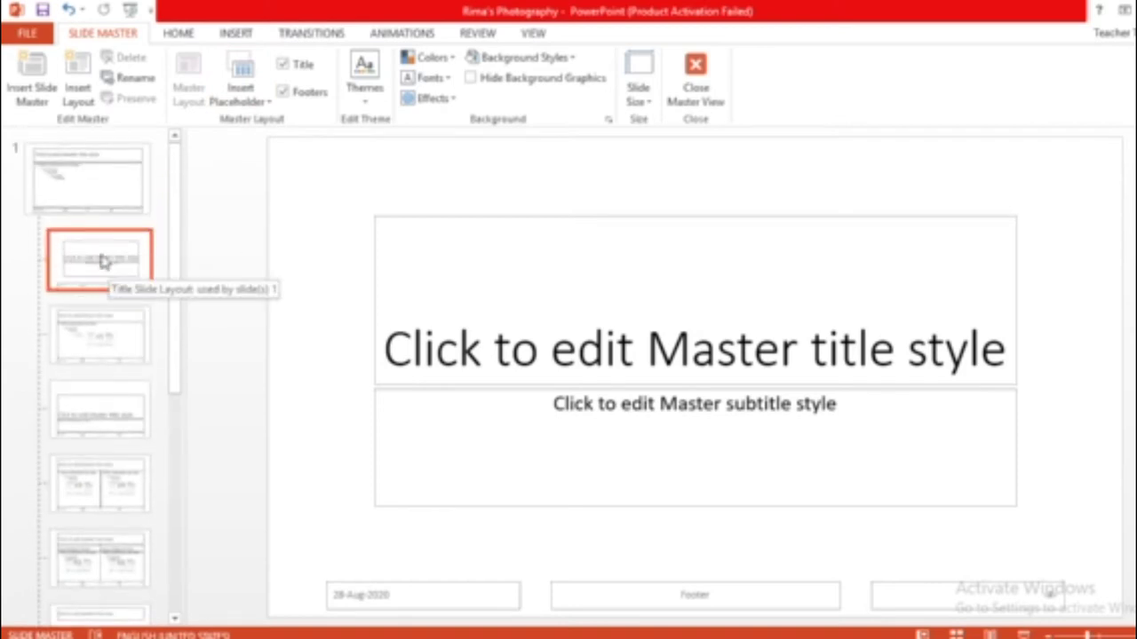
pyautogui.click(94, 200)
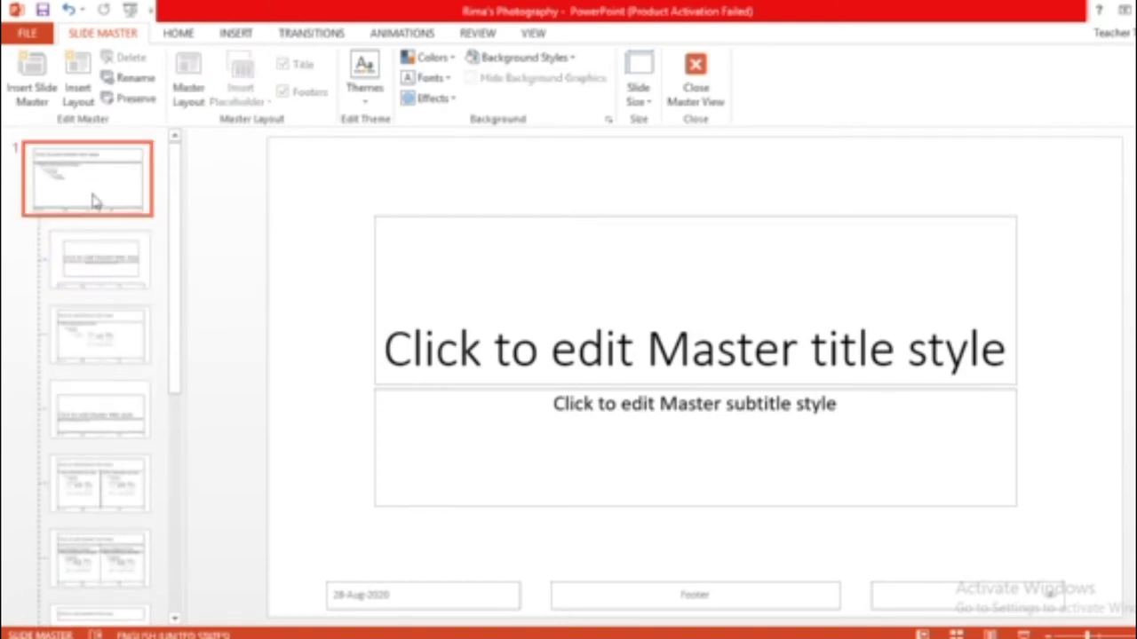
pyautogui.click(377, 86)
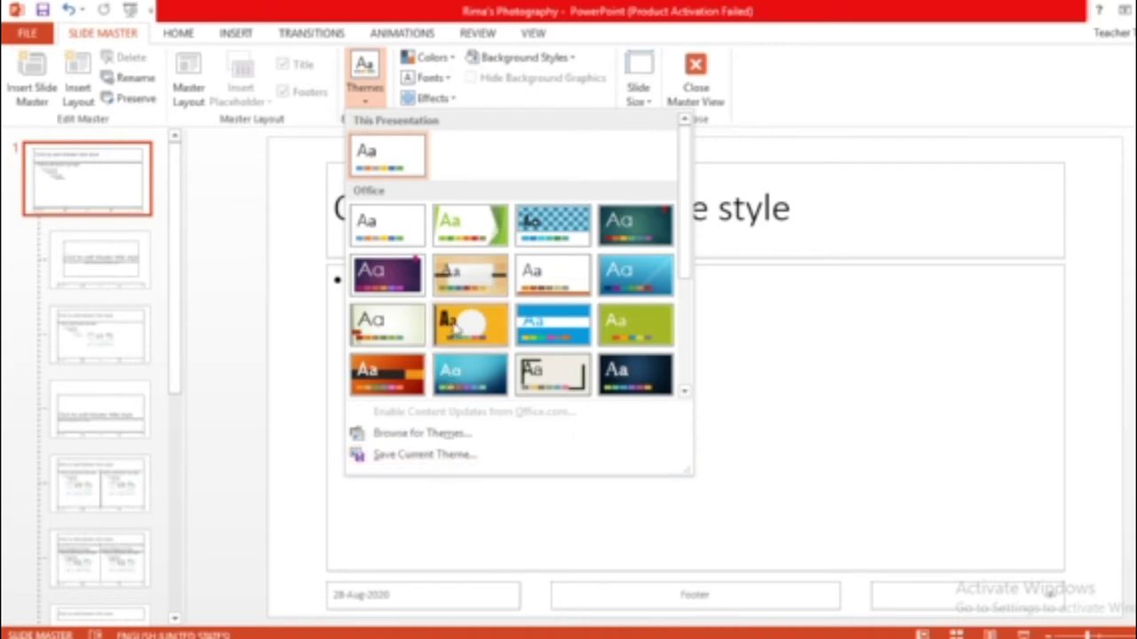
# Step: Replace a trial blue-swirl theme with Banded, applied only to the selected slide master
pyautogui.scroll(-4, 530, 328)
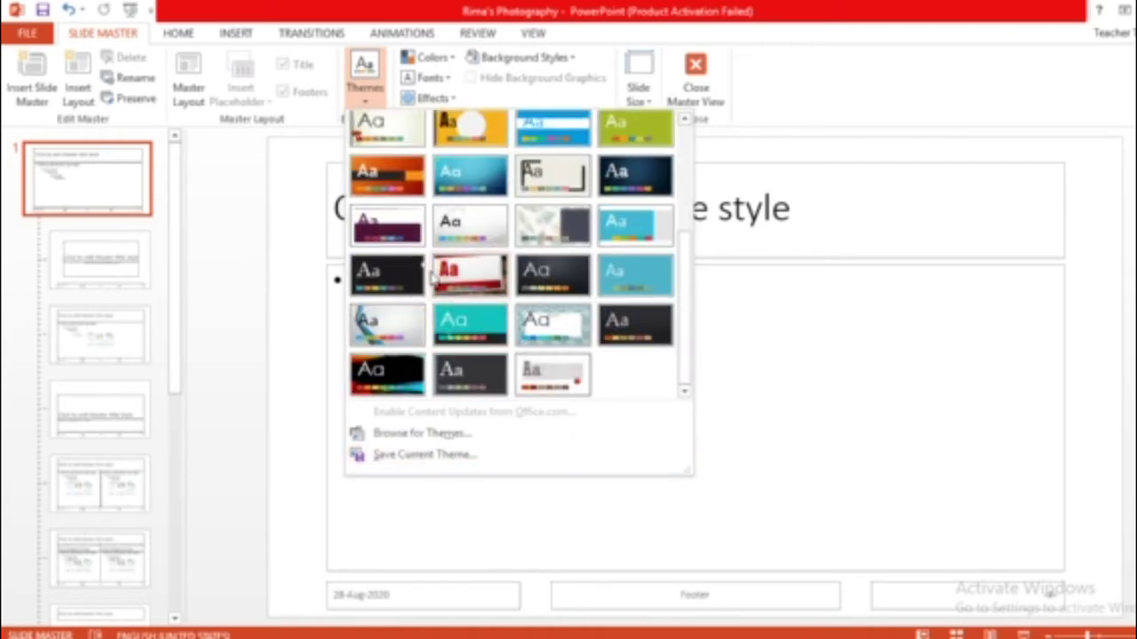
pyautogui.click(391, 321)
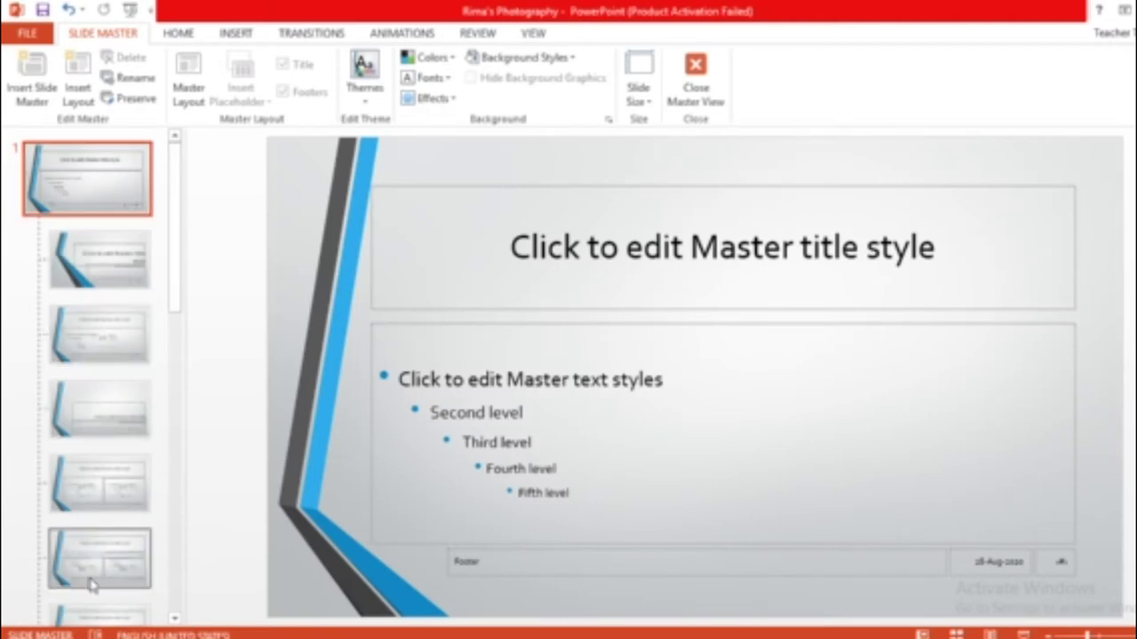
pyautogui.moveTo(177, 283); pyautogui.dragTo(168, 352)
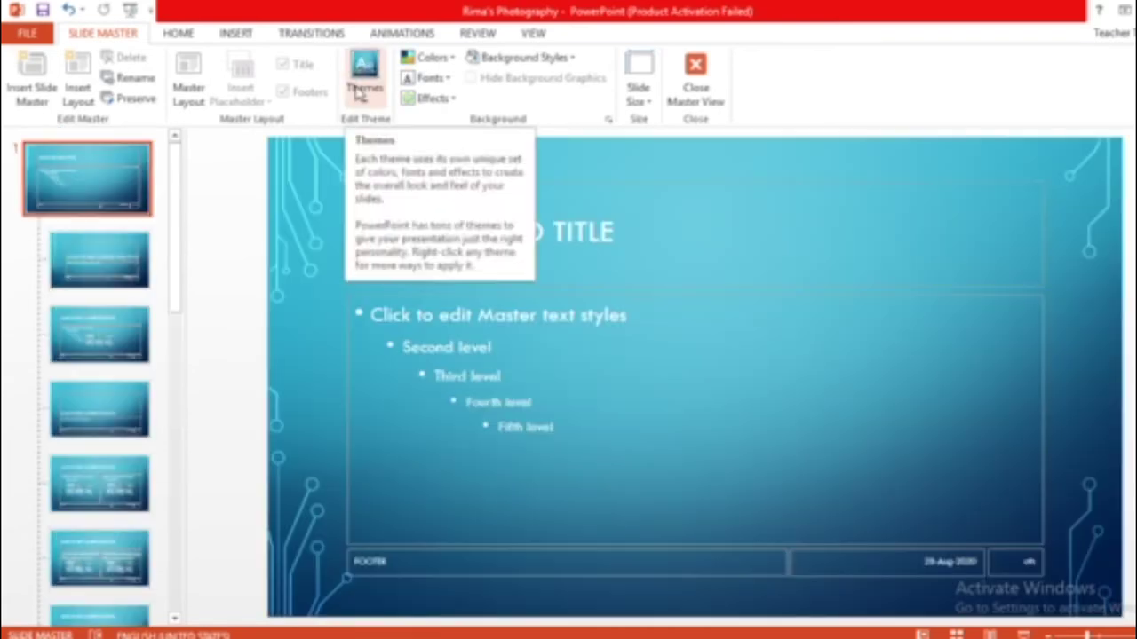
pyautogui.click(361, 89)
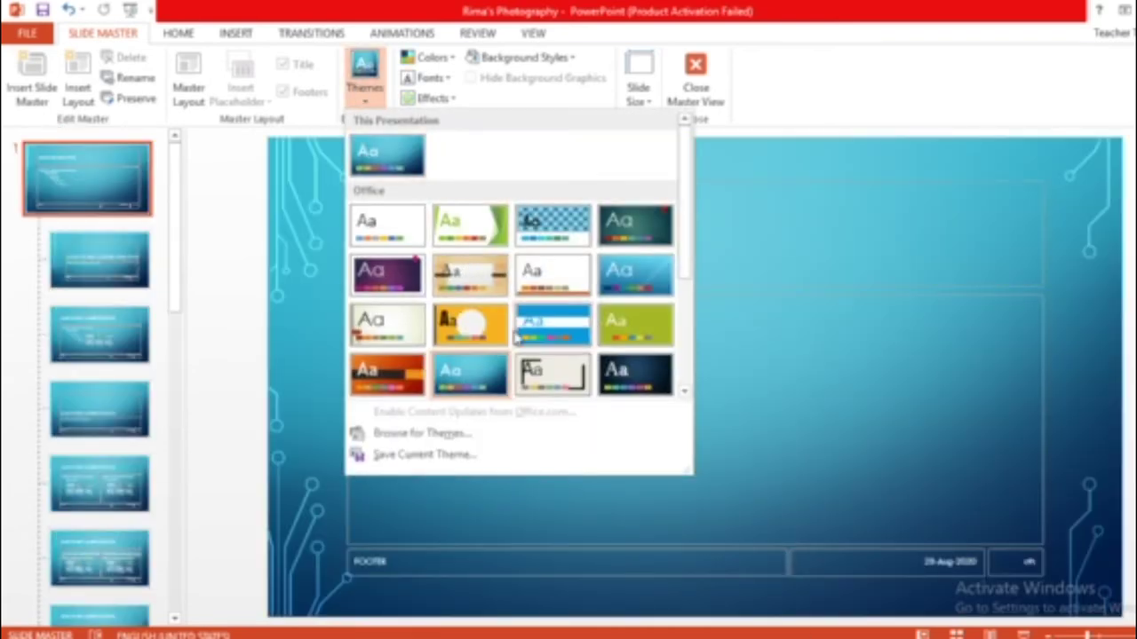
pyautogui.scroll(-3, 524, 329)
pyautogui.rightClick(550, 322)
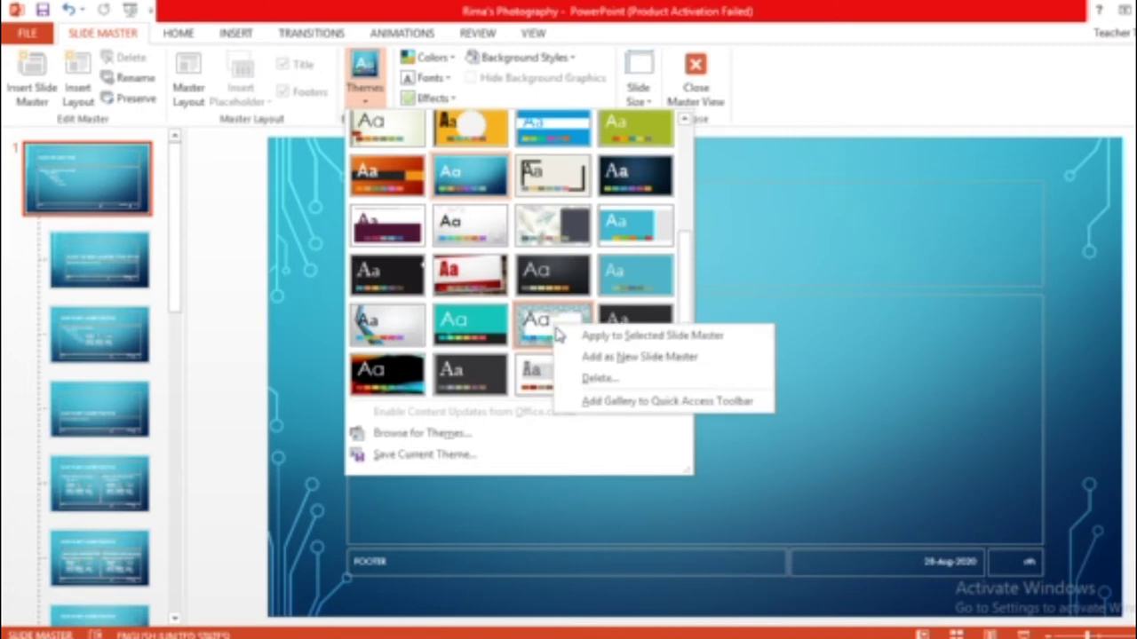
pyautogui.click(568, 331)
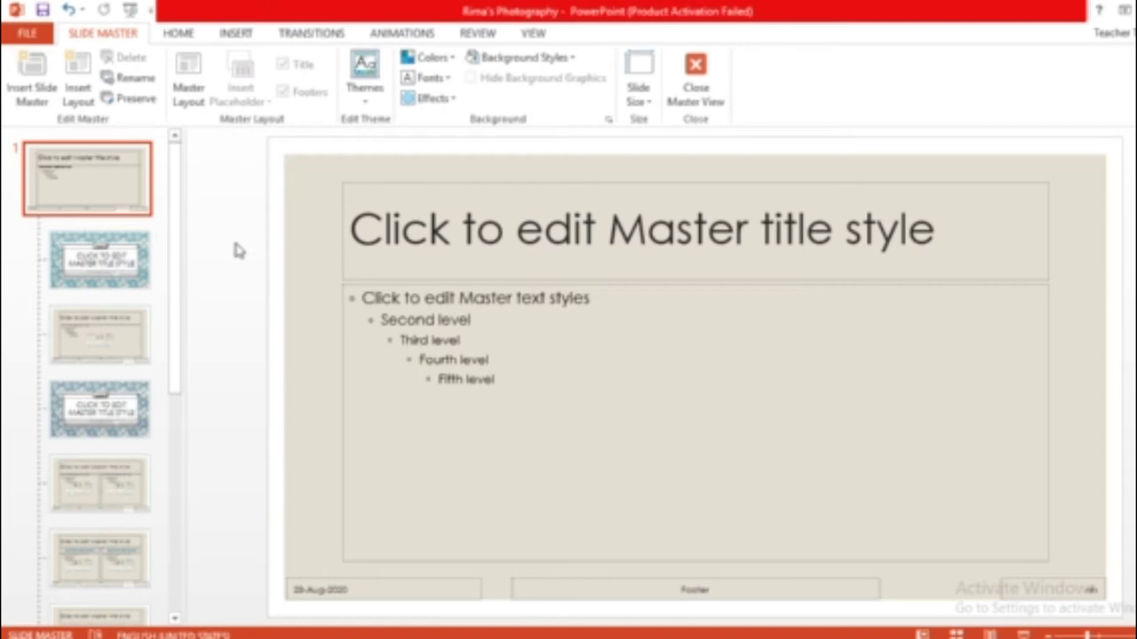
pyautogui.scroll(-5, 113, 377)
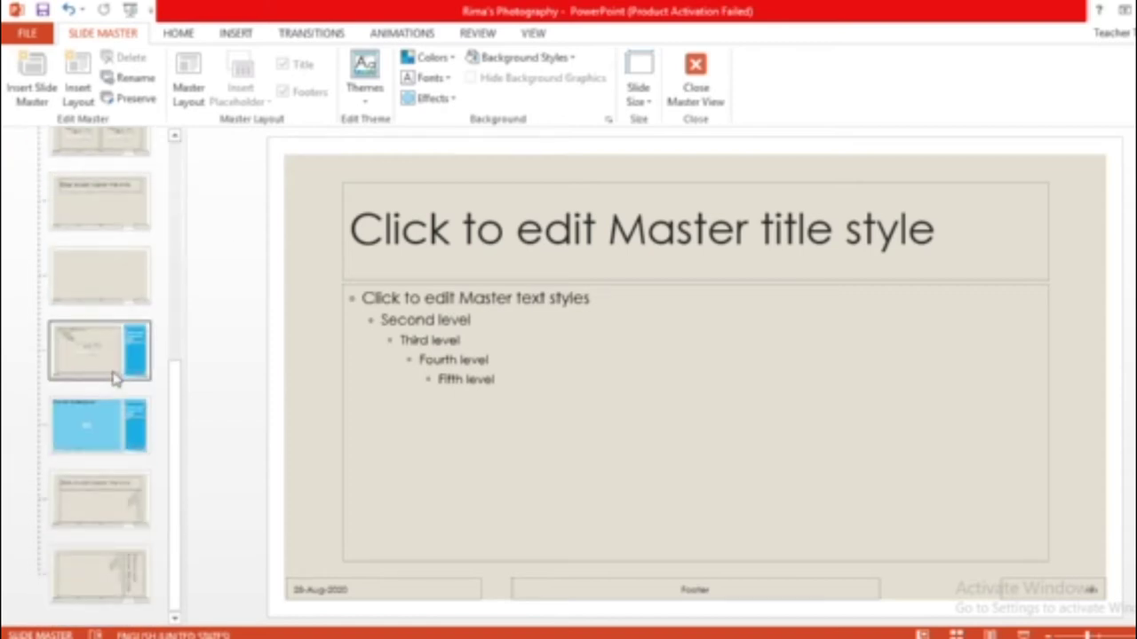
pyautogui.scroll(8, 113, 377)
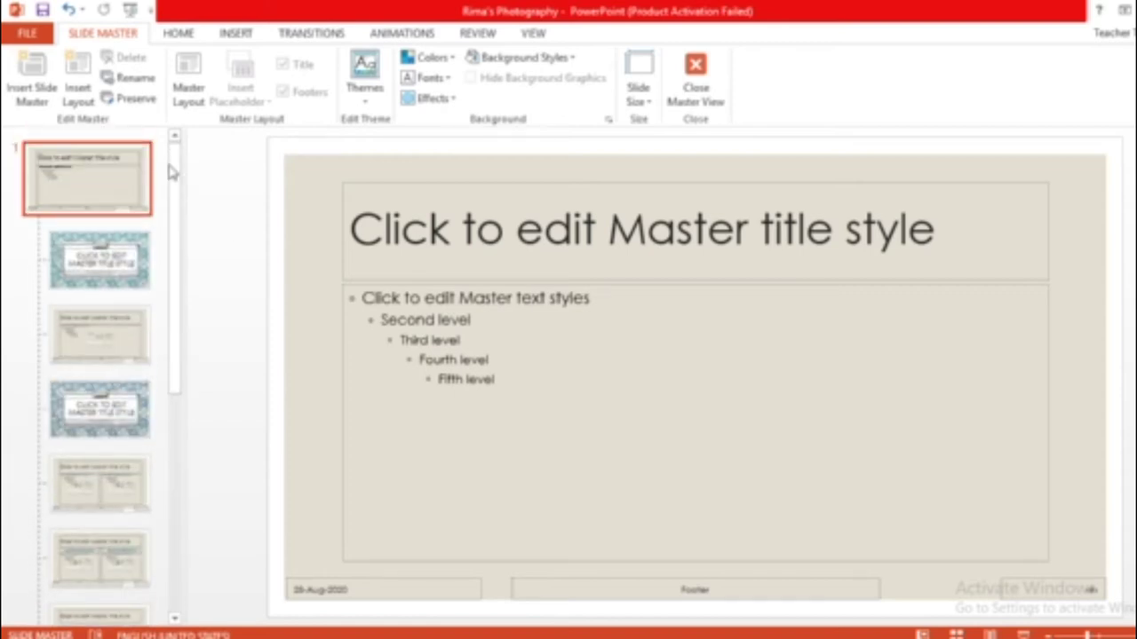
pyautogui.click(415, 56)
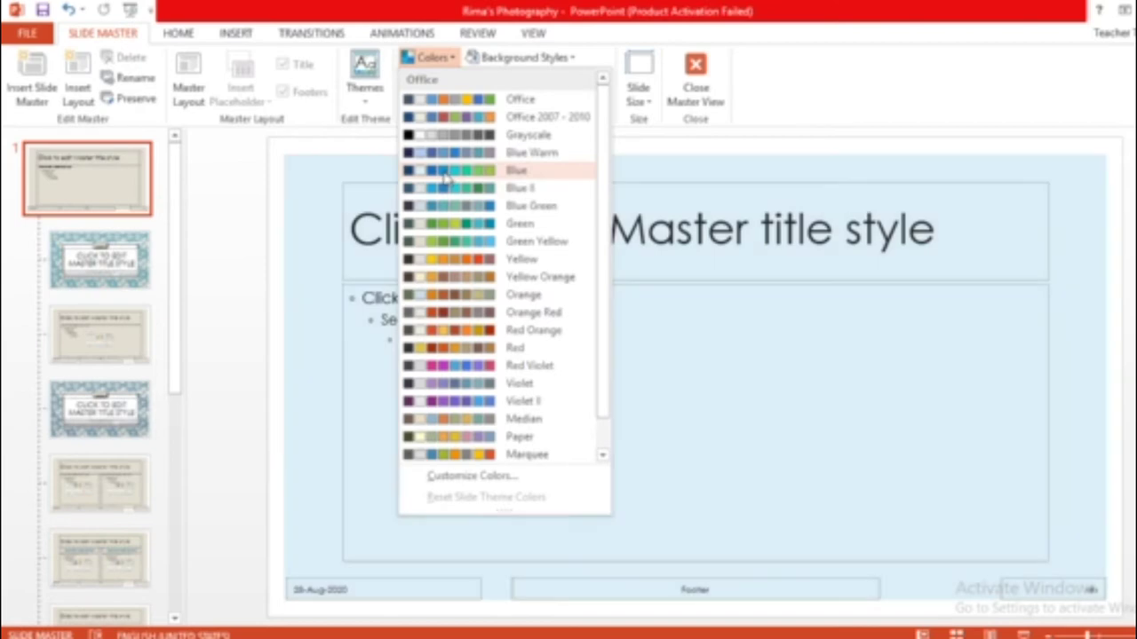
# Step: Set the master's colours to Blue and its fonts to Century Gothic-Palatino
pyautogui.click(446, 177)
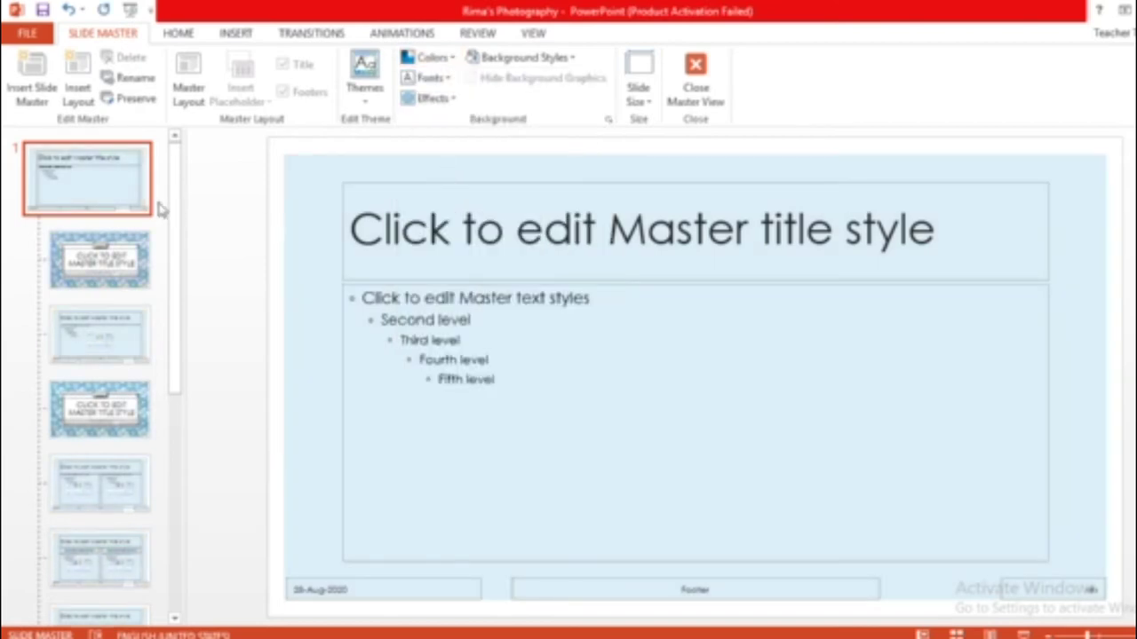
pyautogui.click(436, 100)
pyautogui.click(444, 102)
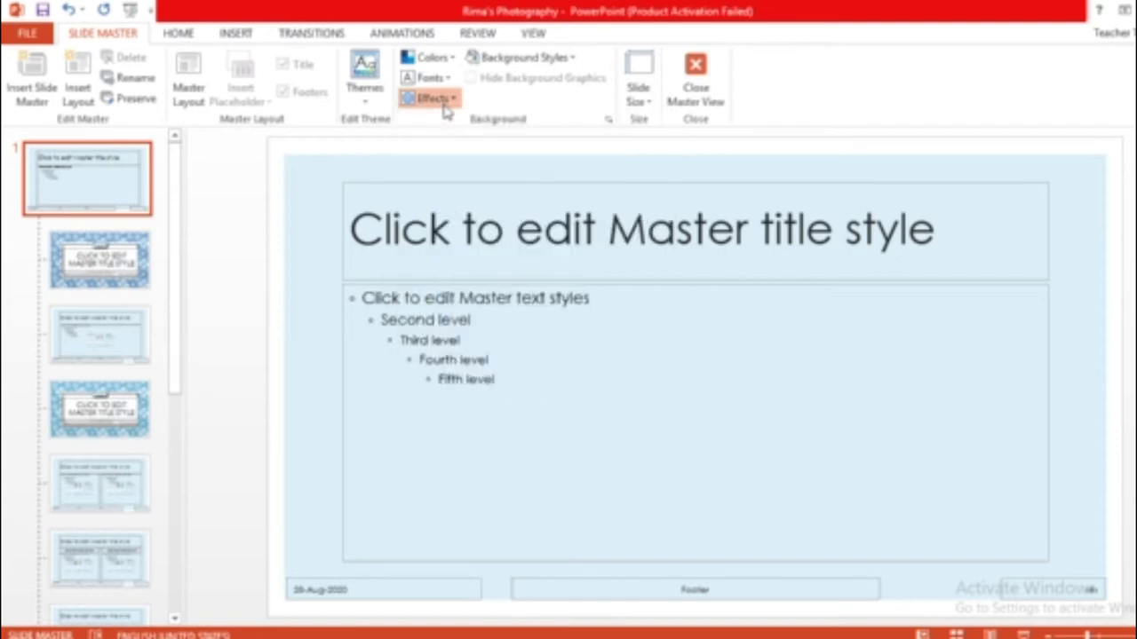
pyautogui.click(537, 64)
pyautogui.click(537, 62)
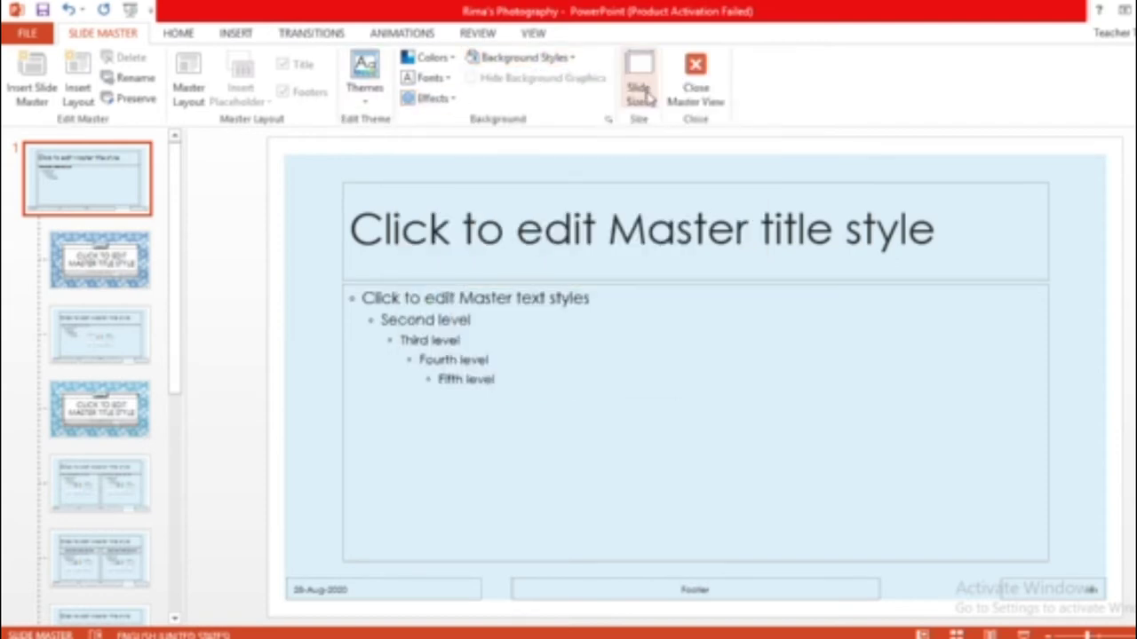
pyautogui.click(443, 82)
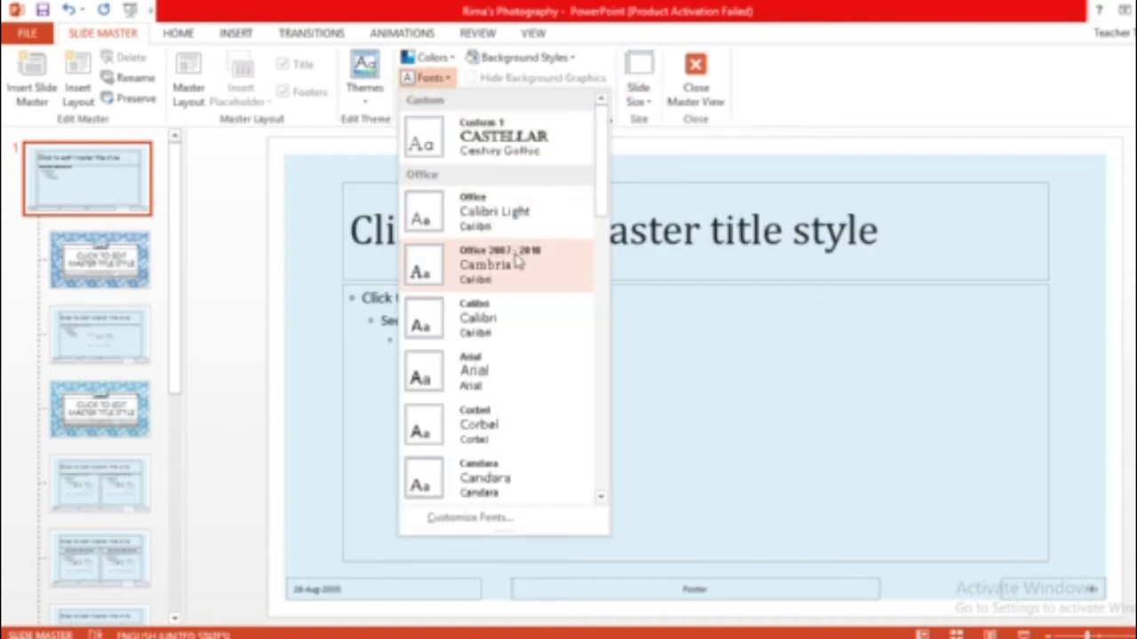
pyautogui.scroll(-5, 481, 367)
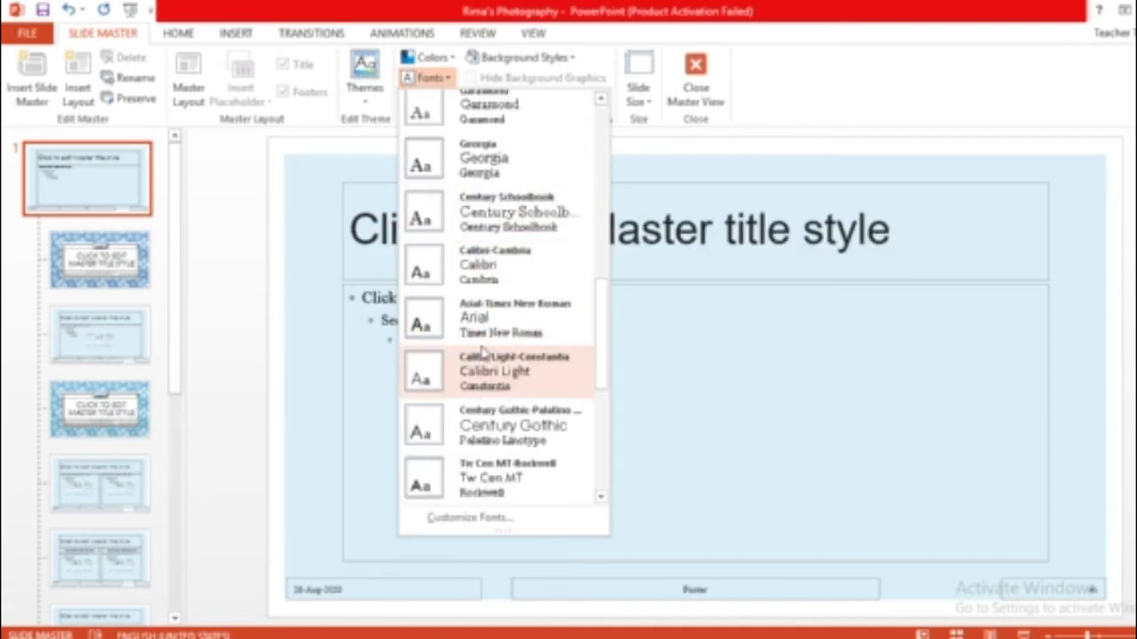
pyautogui.click(486, 429)
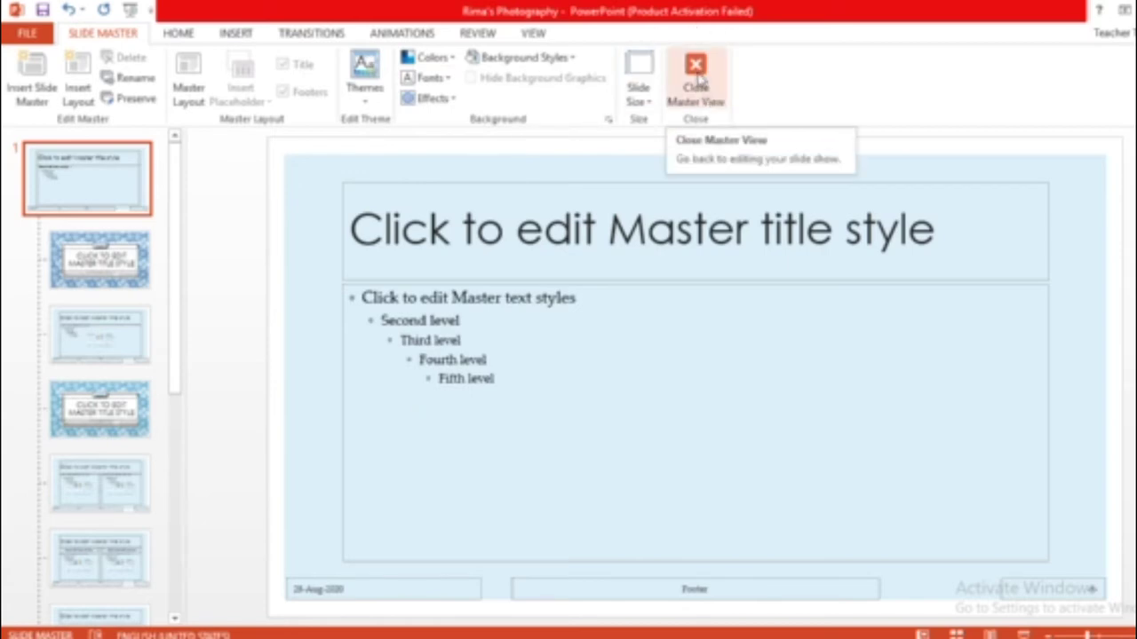
# Step: Close Master View and page through the slides back to the title slide
pyautogui.click(695, 75)
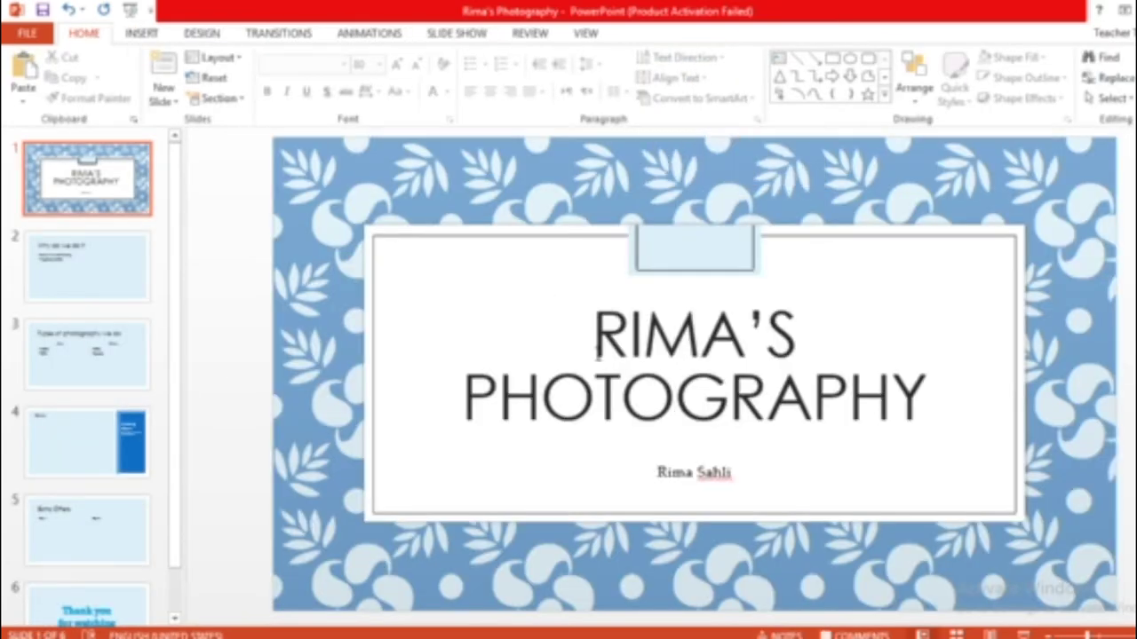
pyautogui.click(77, 291)
pyautogui.click(41, 346)
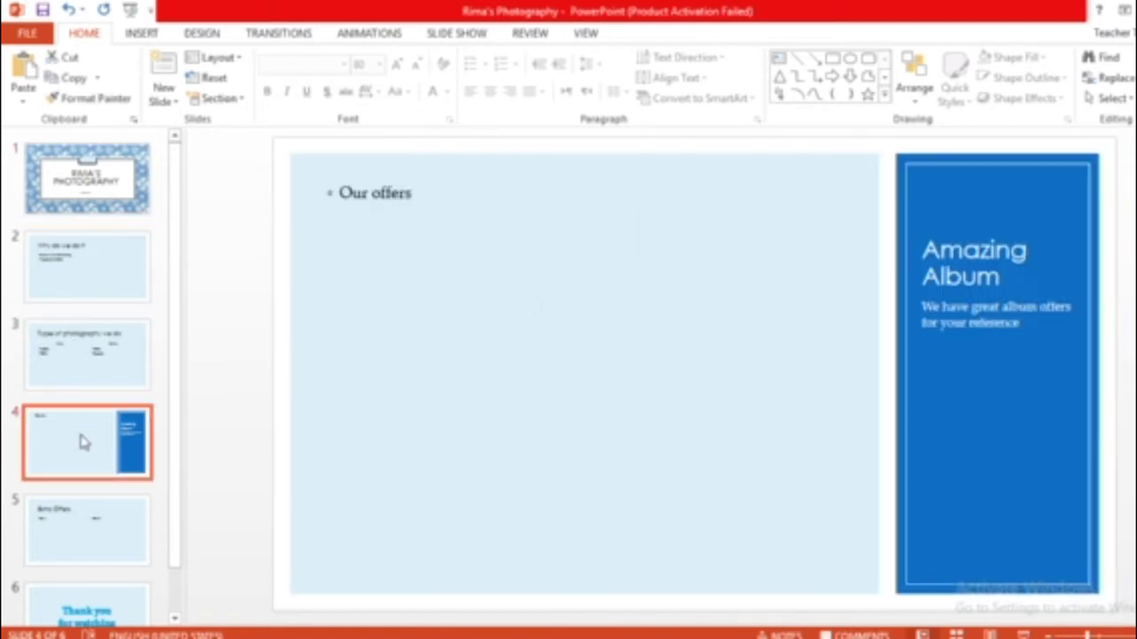
pyautogui.click(86, 602)
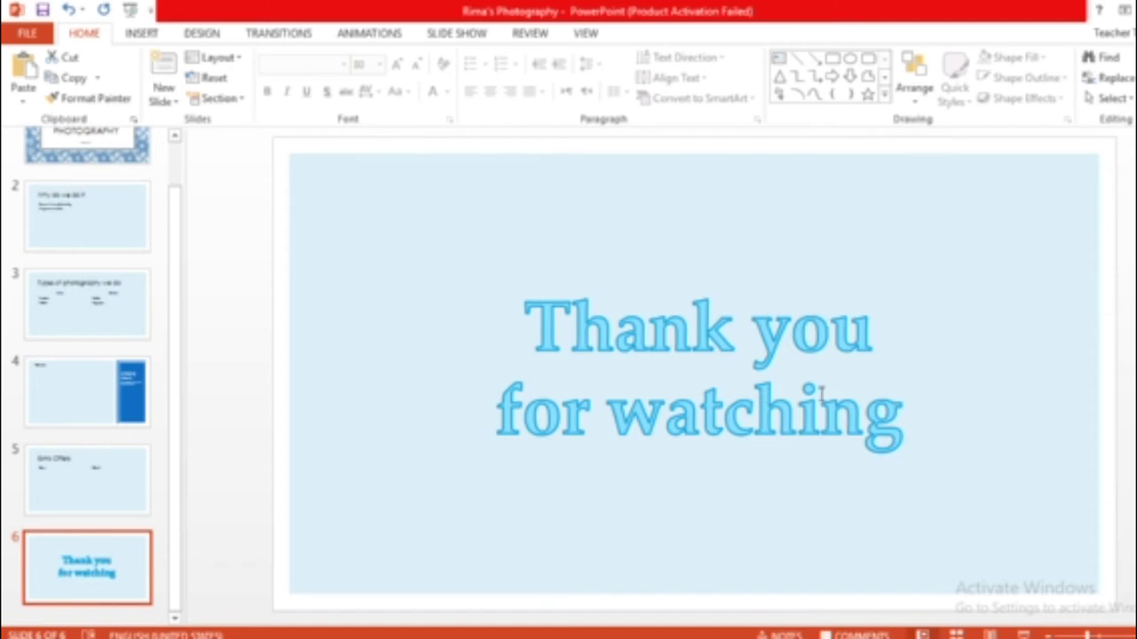
pyautogui.scroll(2, 91, 430)
pyautogui.click(87, 182)
# Step: Insert the iak logo picture from the Desktop and move it to the bottom, below the title box
pyautogui.click(142, 32)
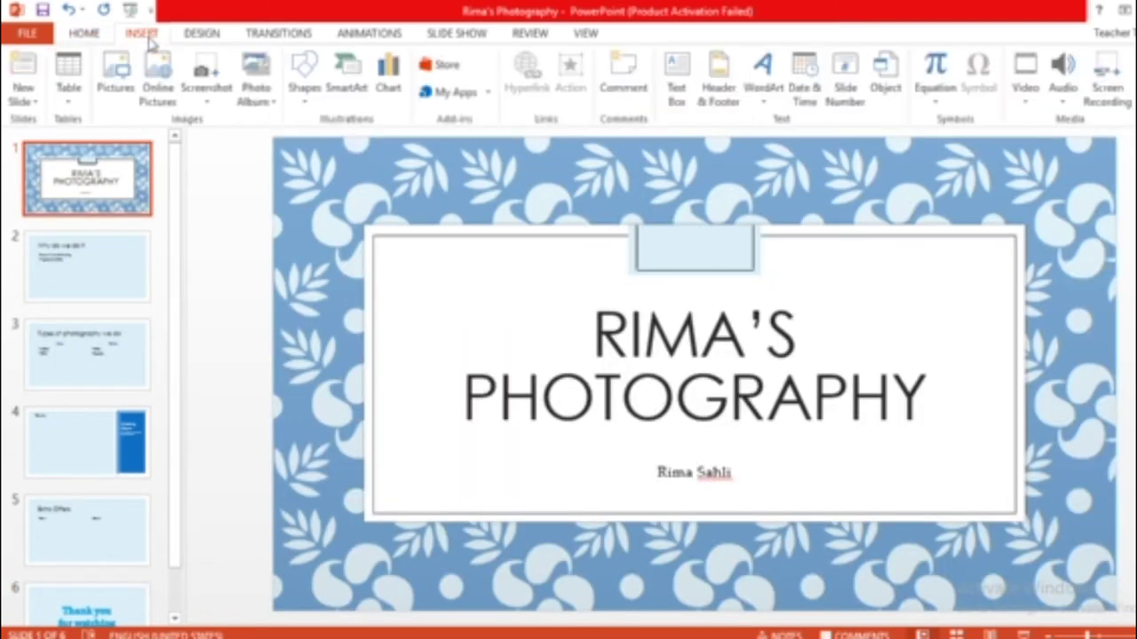
pyautogui.click(122, 87)
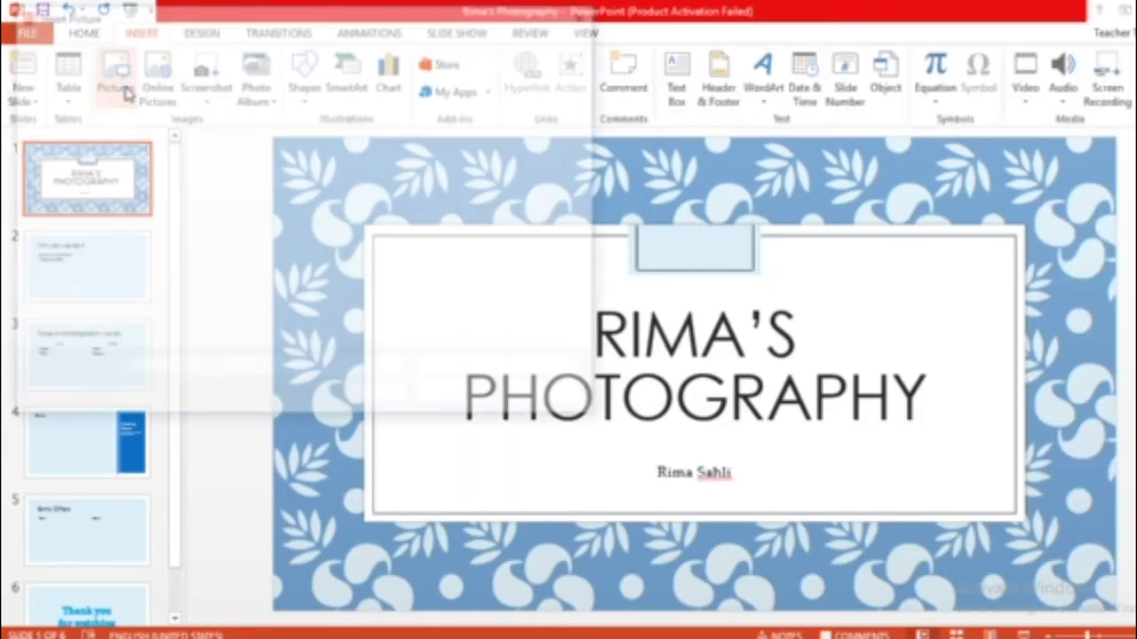
pyautogui.click(78, 176)
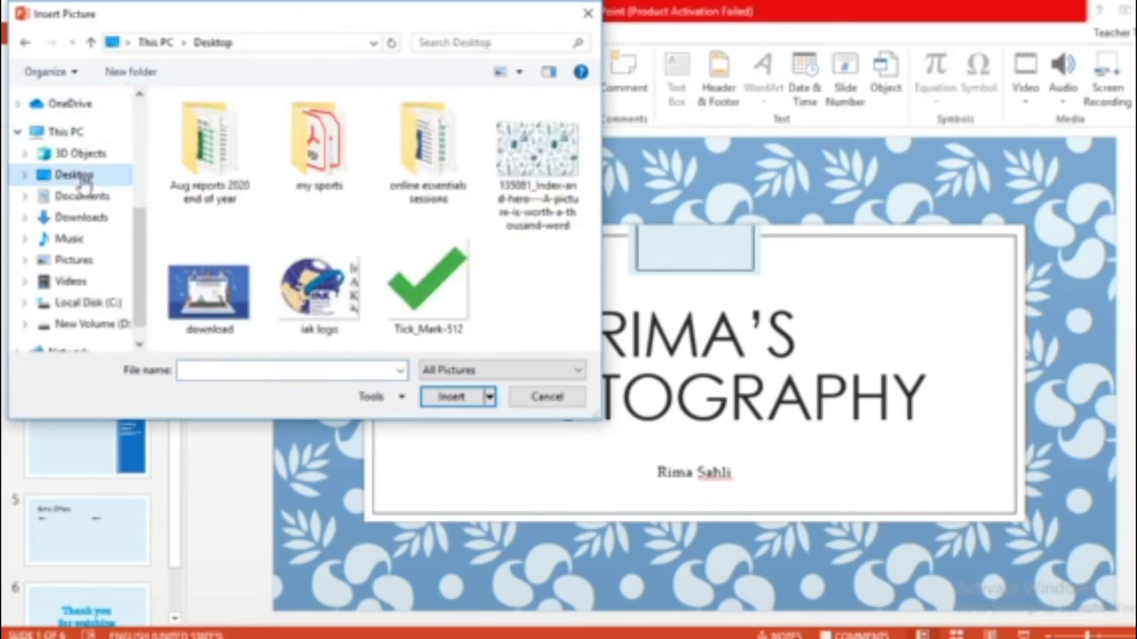
pyautogui.click(329, 298)
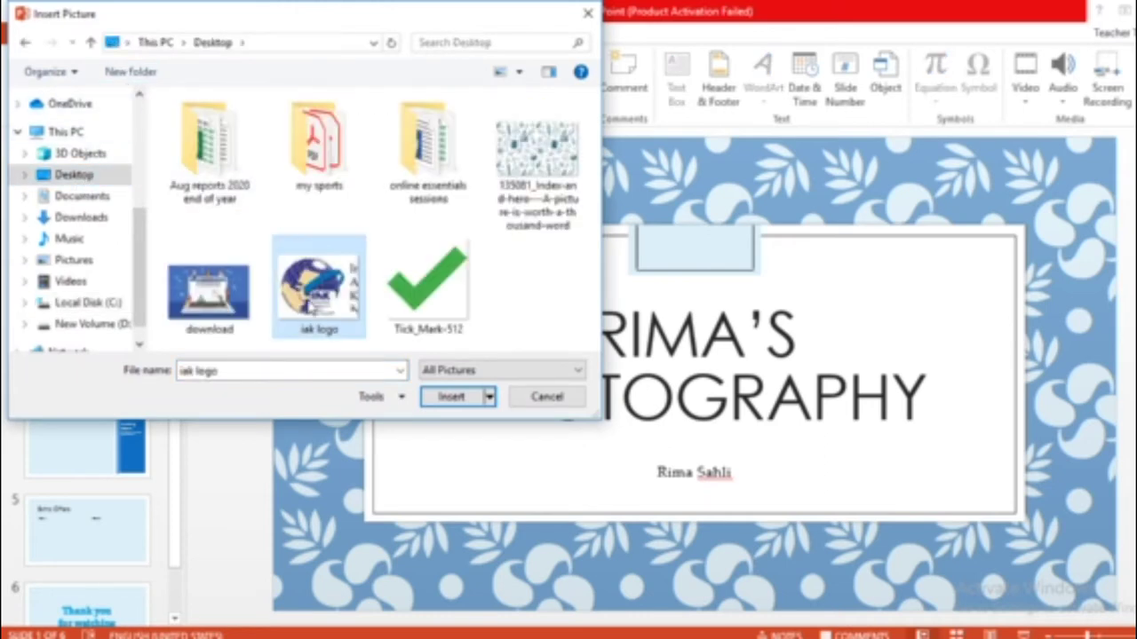
pyautogui.click(451, 396)
pyautogui.moveTo(744, 391); pyautogui.dragTo(693, 572)
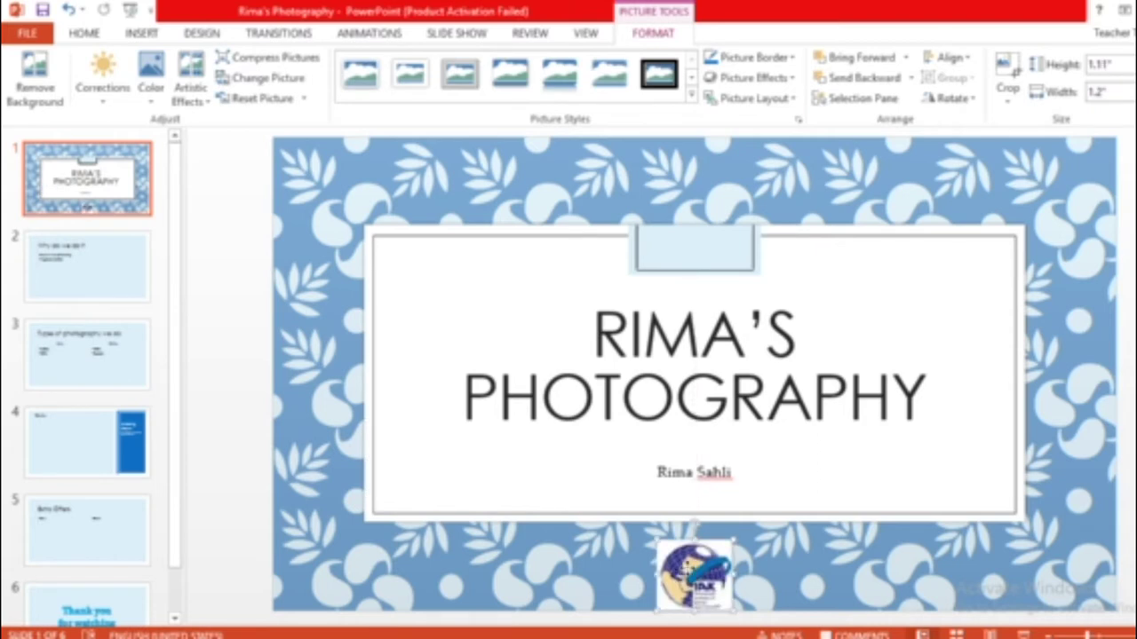
pyautogui.rightClick(692, 573)
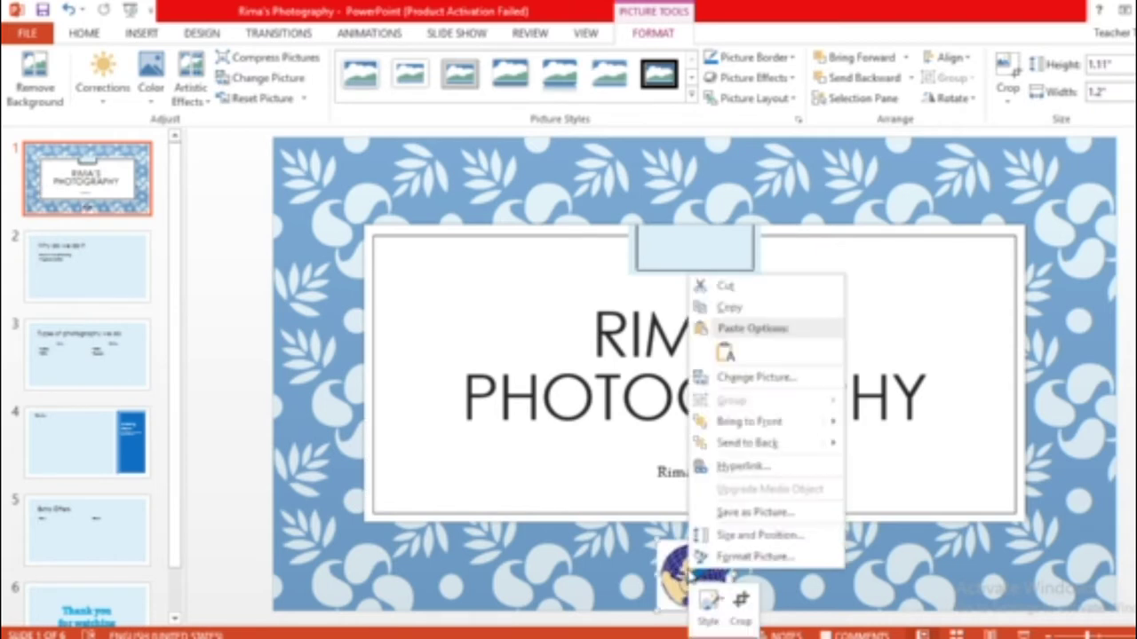
# Step: Copy the logo and open Slide Master view on the top master slide
pyautogui.click(729, 309)
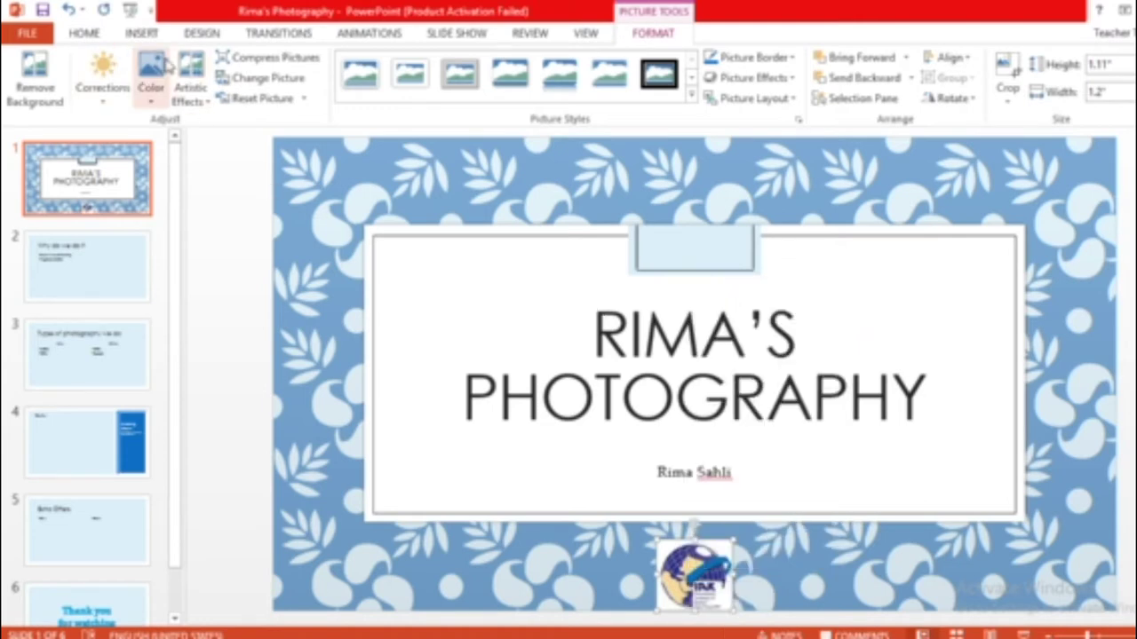
pyautogui.click(609, 33)
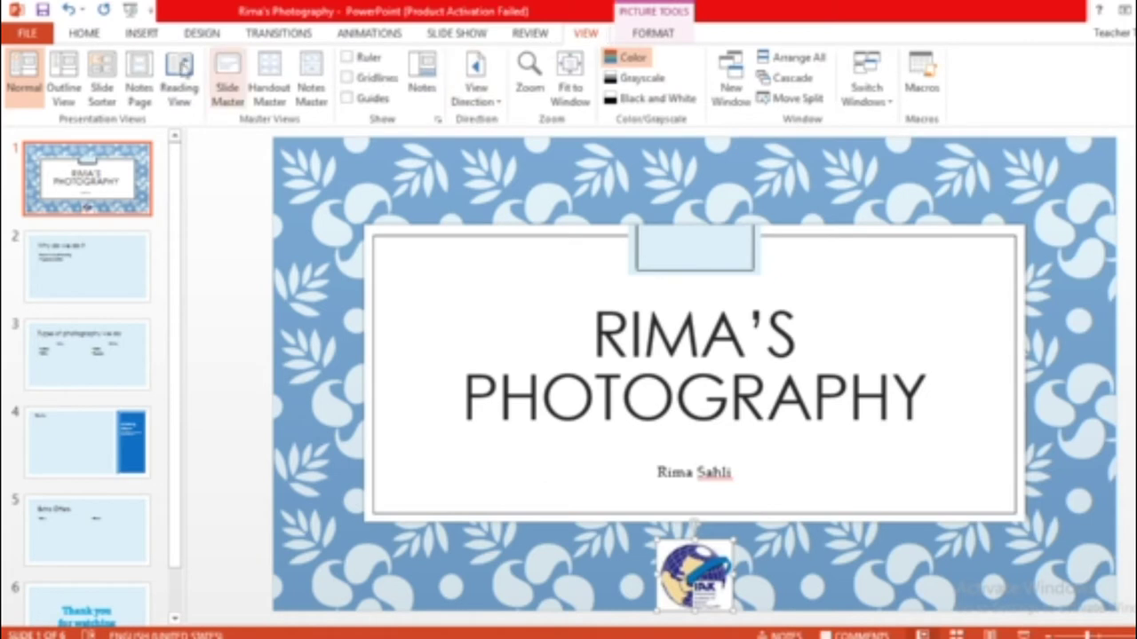
pyautogui.click(227, 89)
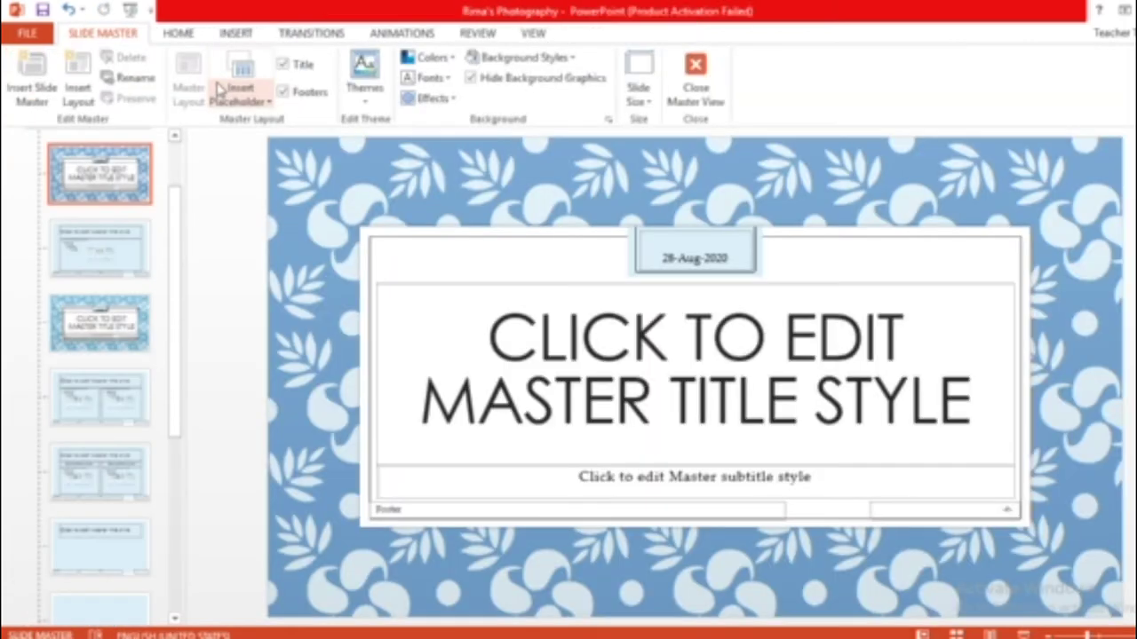
pyautogui.scroll(2, 101, 203)
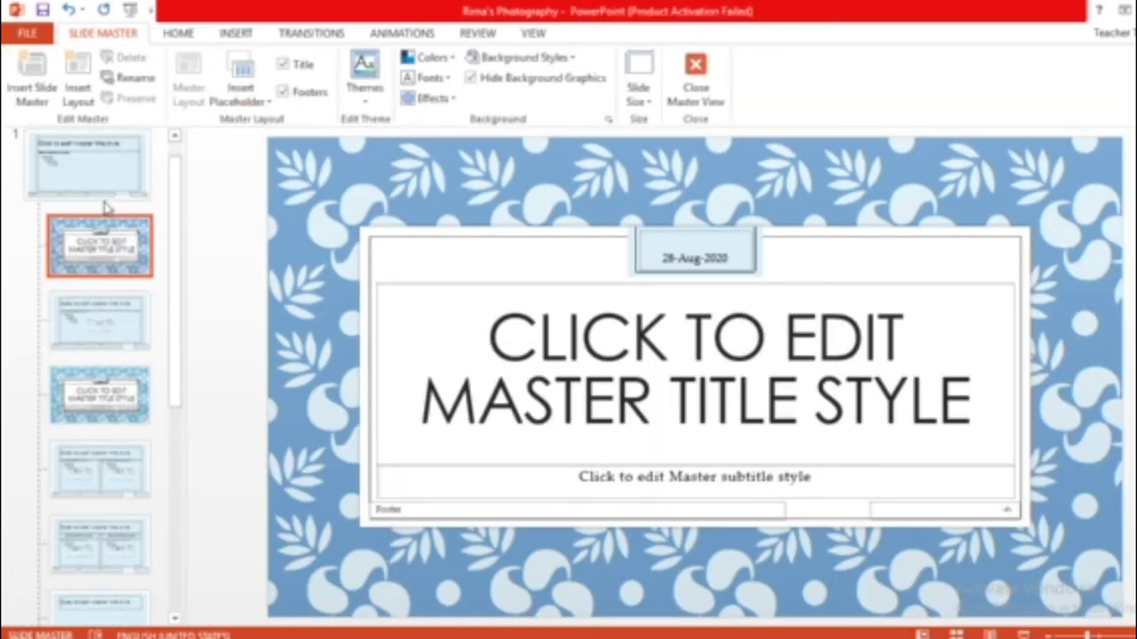
pyautogui.click(100, 189)
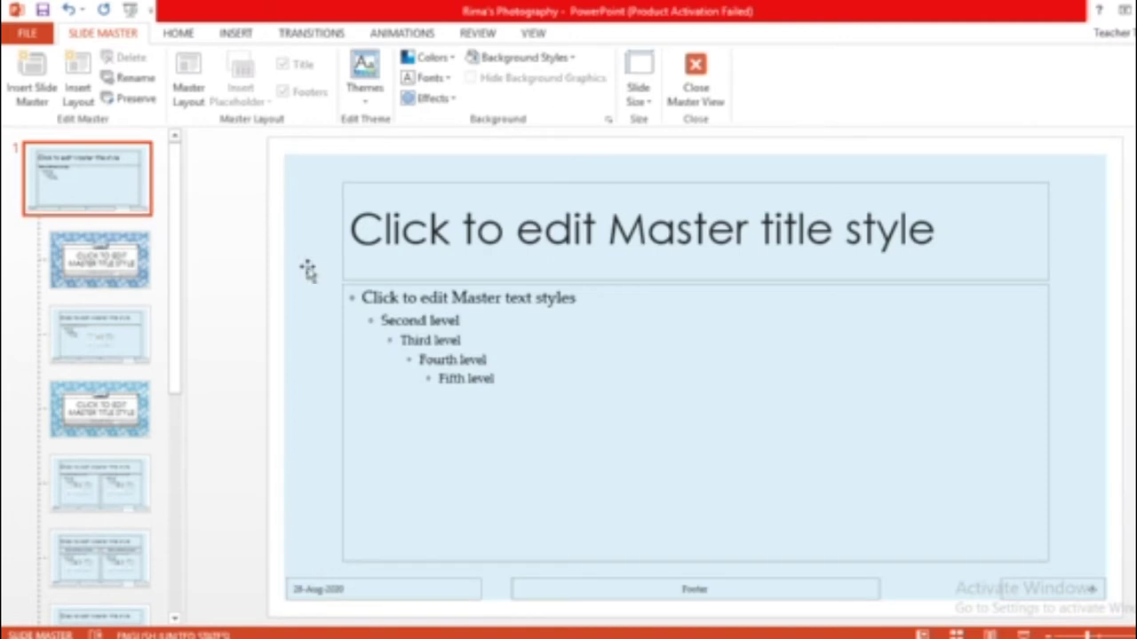
# Step: Paste the logo onto the master, drag it to the top-right corner, and close Master View
pyautogui.rightClick(413, 297)
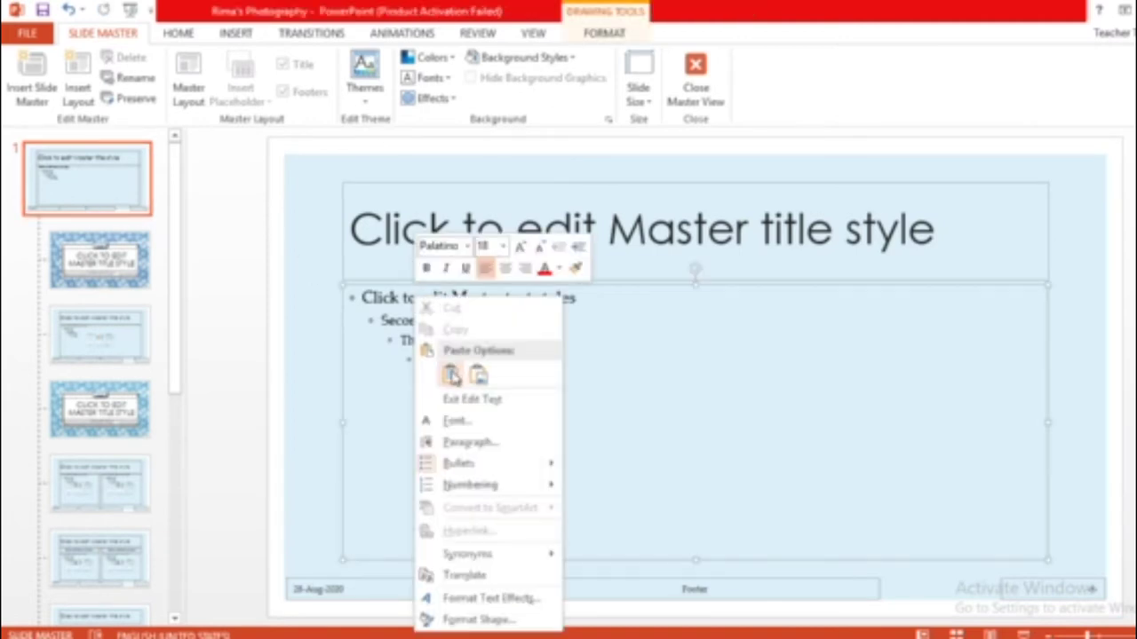
pyautogui.click(451, 374)
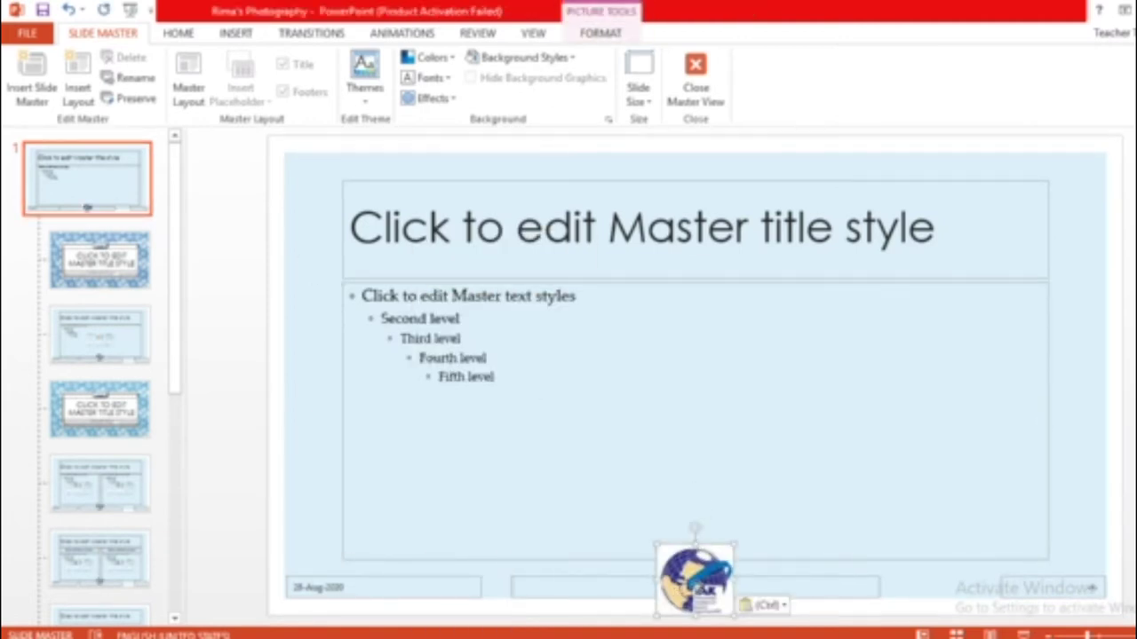
pyautogui.moveTo(728, 588); pyautogui.dragTo(1110, 201)
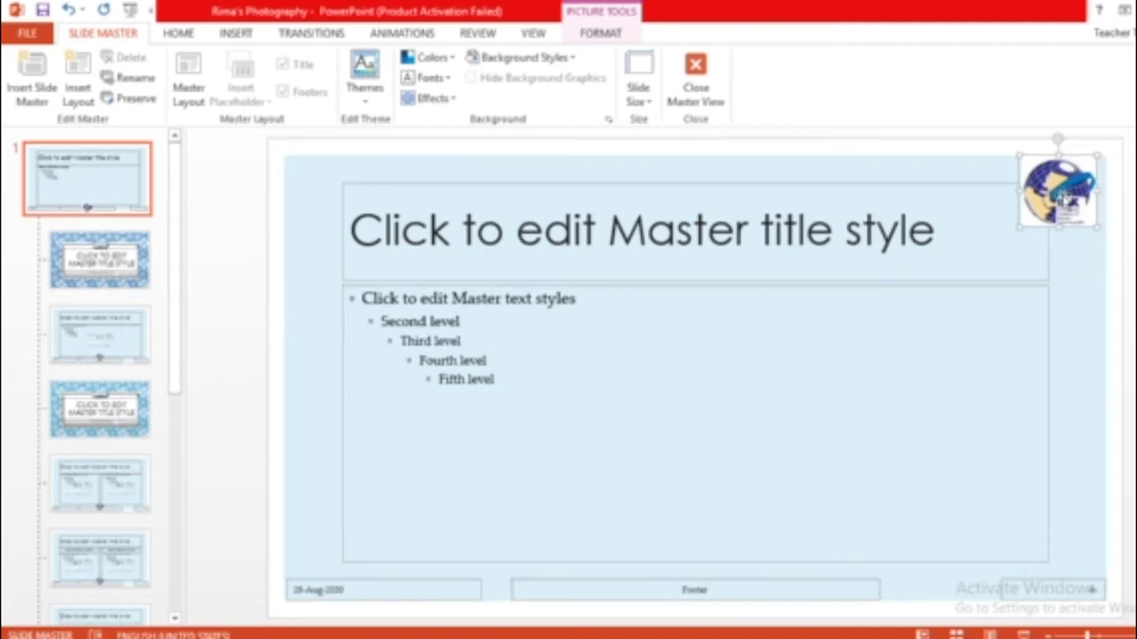
pyautogui.click(688, 97)
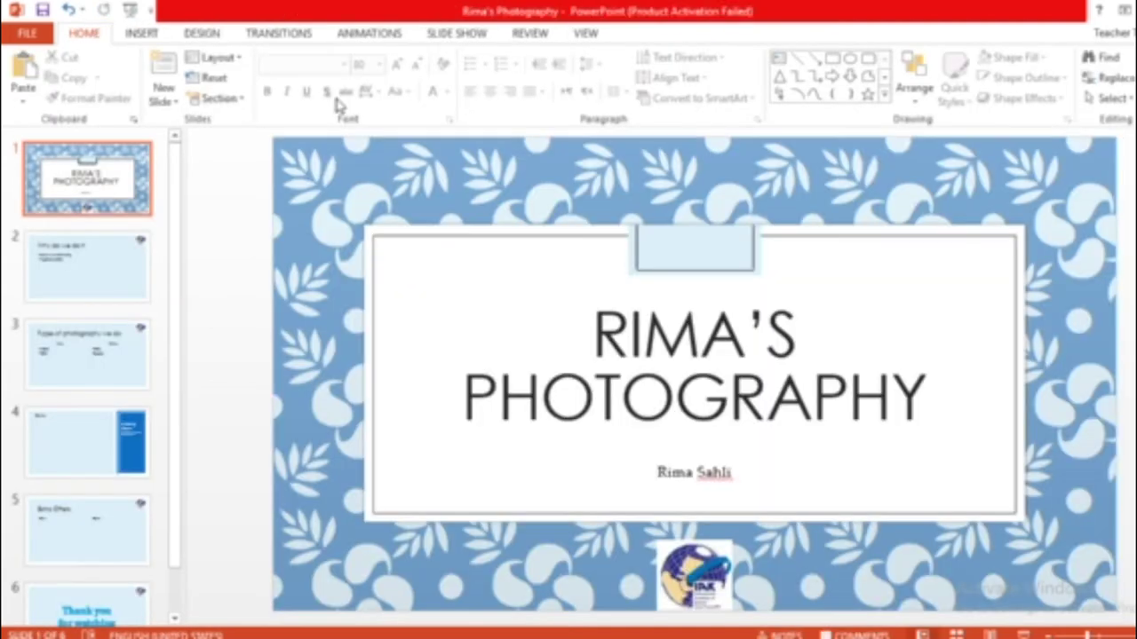
# Step: Page through slides 2, 3 and 4 down to the Extra Offers slide, checking the logo
pyautogui.click(98, 252)
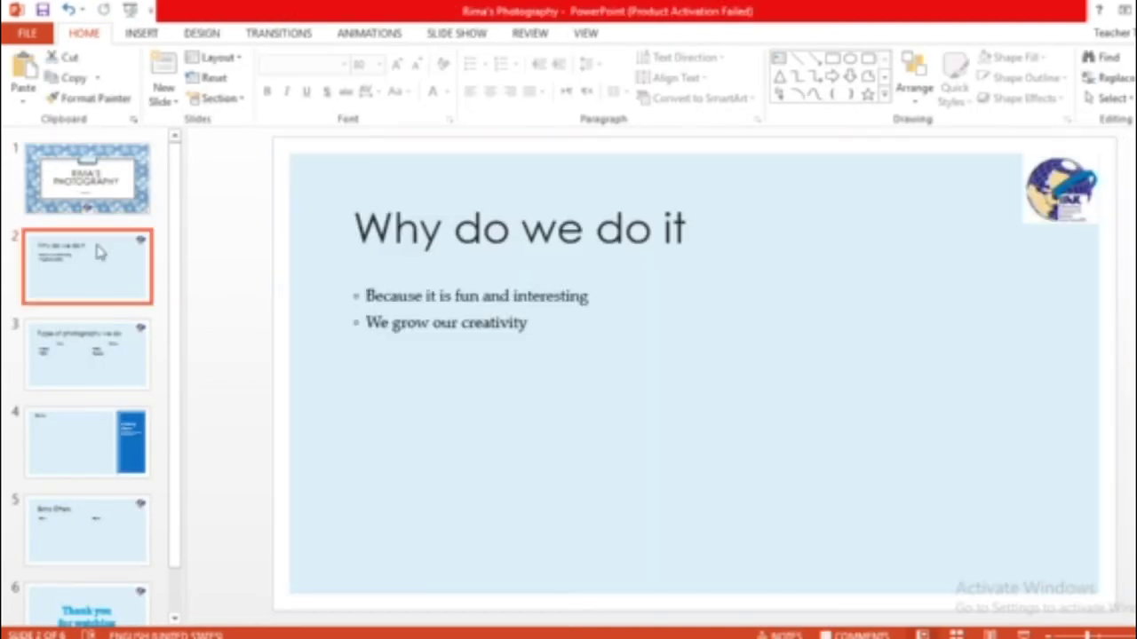
pyautogui.click(142, 365)
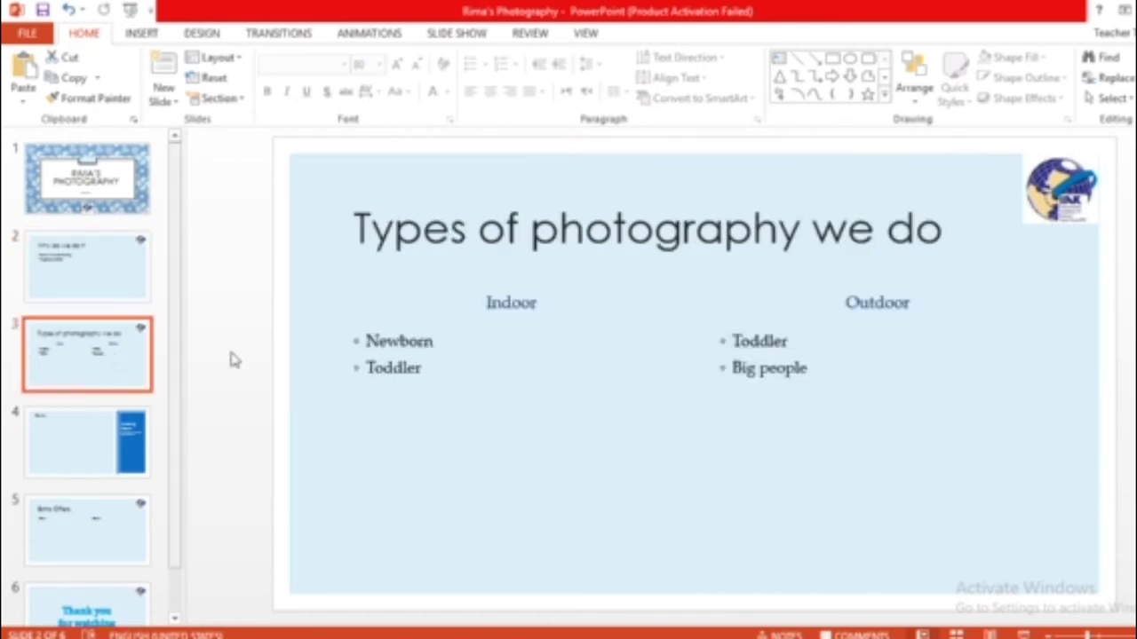
pyautogui.click(70, 435)
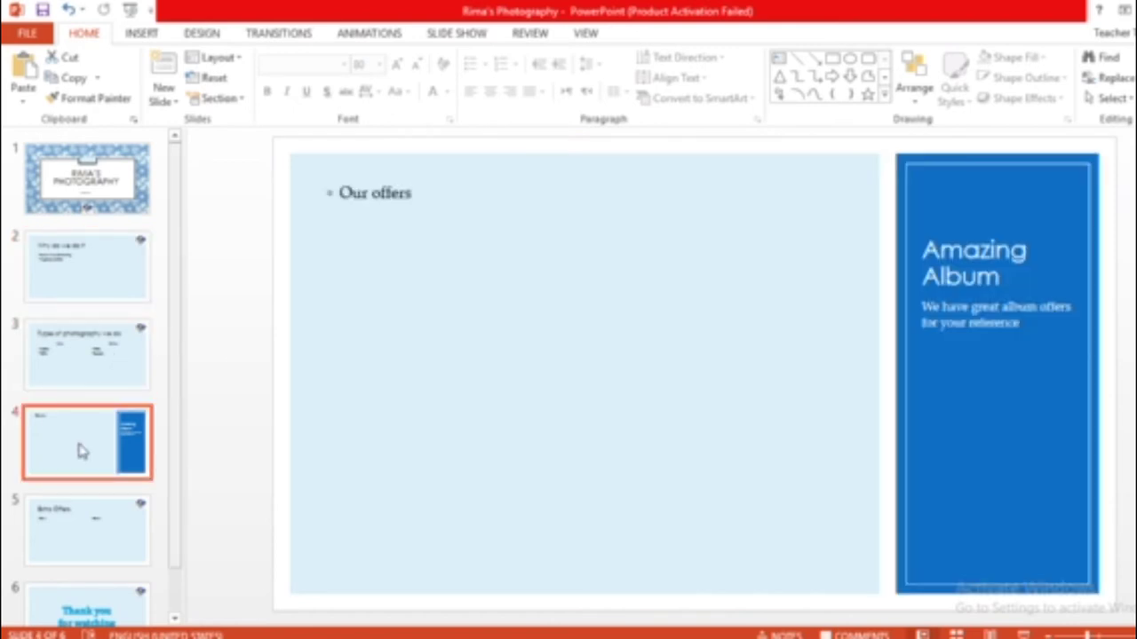
pyautogui.scroll(-1, 58, 453)
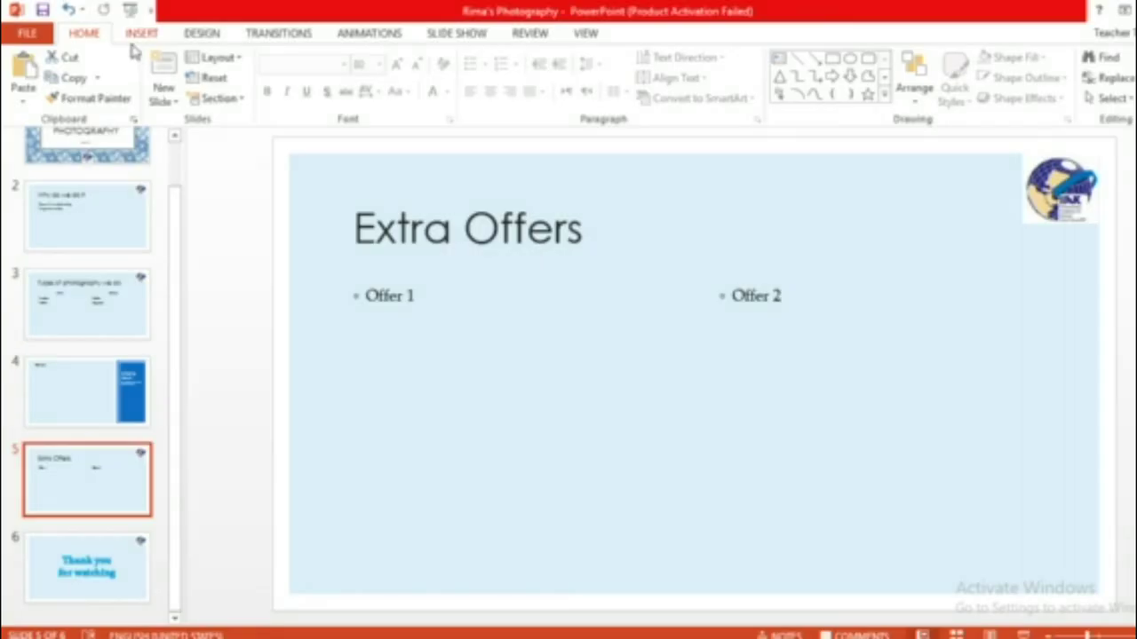
# Step: Add a Title Only slide after Extra Offers titled 'What is this sign “=“?'
pyautogui.click(163, 94)
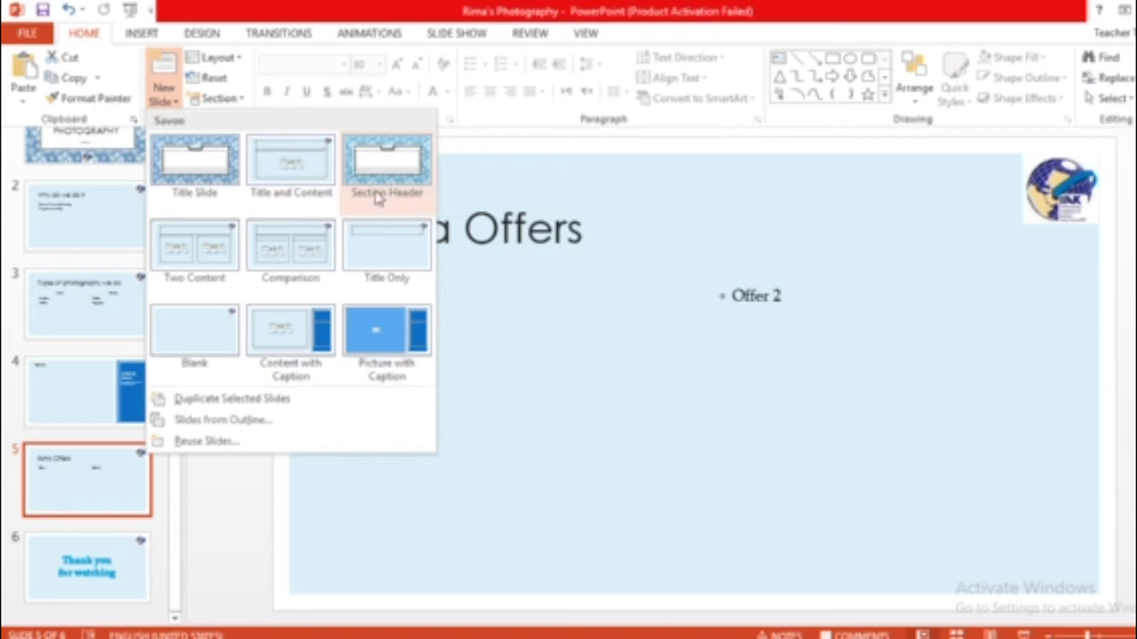
pyautogui.click(386, 253)
pyautogui.click(534, 222)
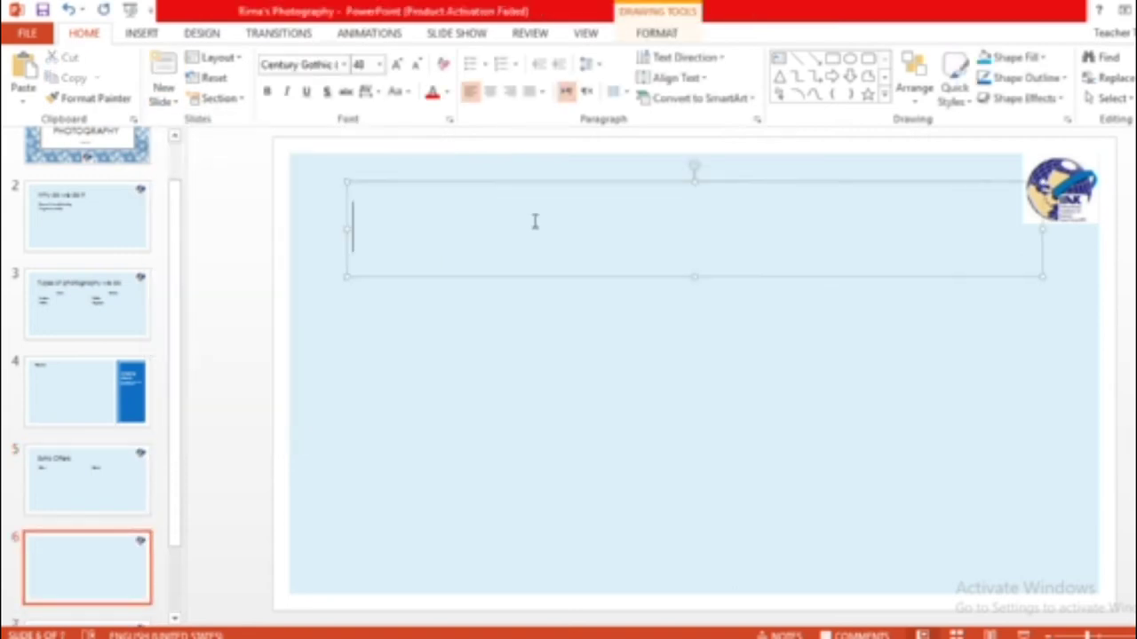
pyautogui.write('What is this sign “=“?')
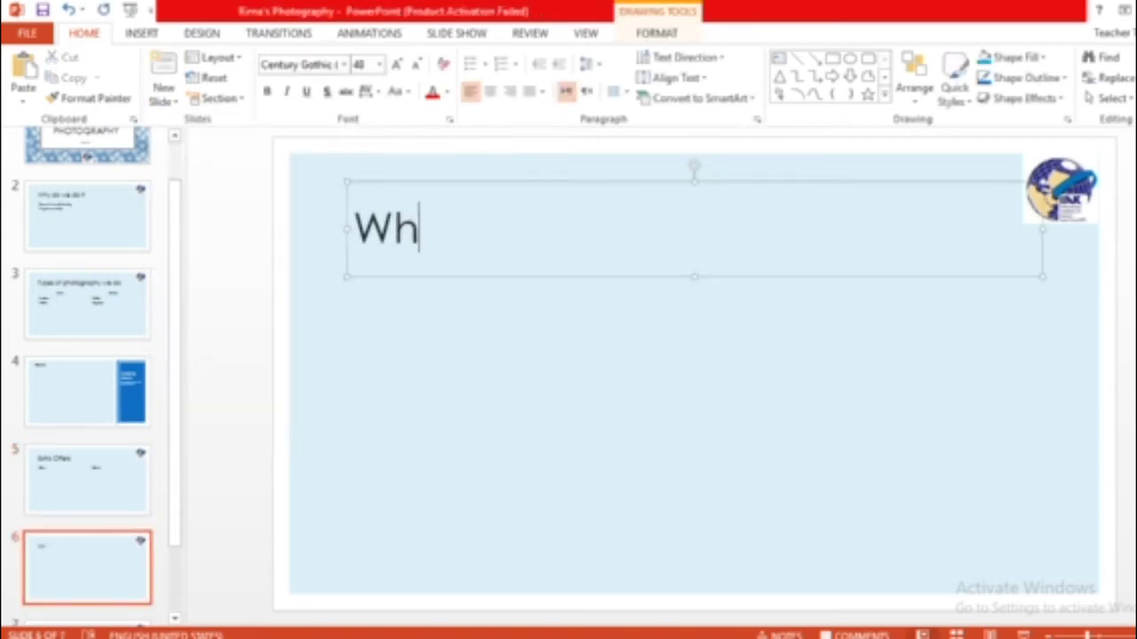
pyautogui.click(578, 368)
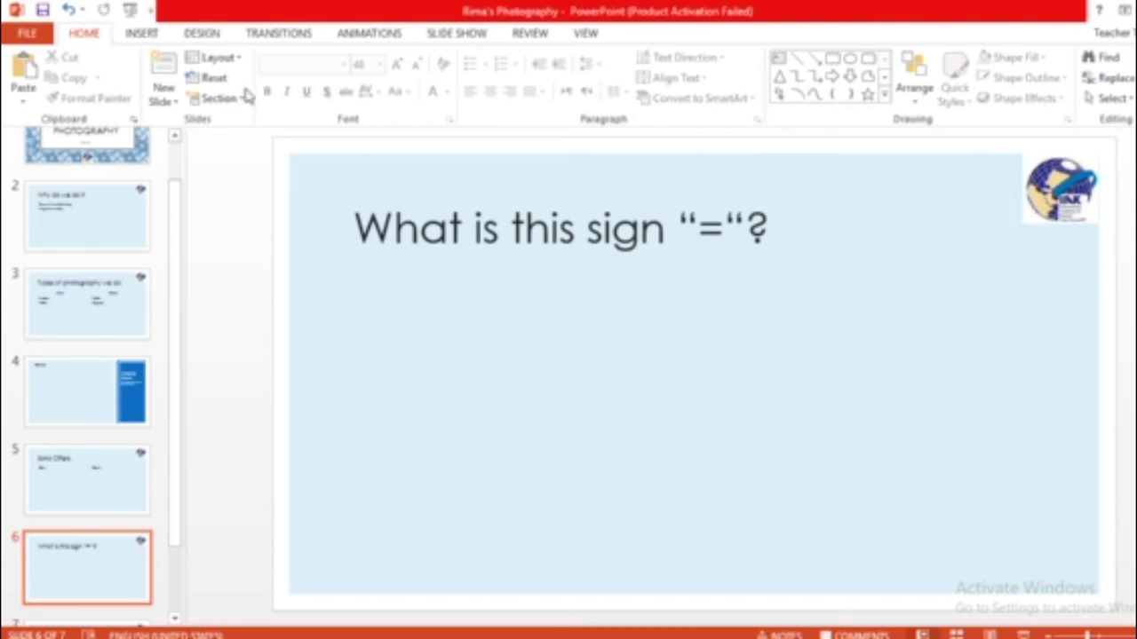
# Step: Draw a blue rectangle below the question title and label it Plus
pyautogui.click(147, 33)
pyautogui.click(96, 35)
pyautogui.click(834, 61)
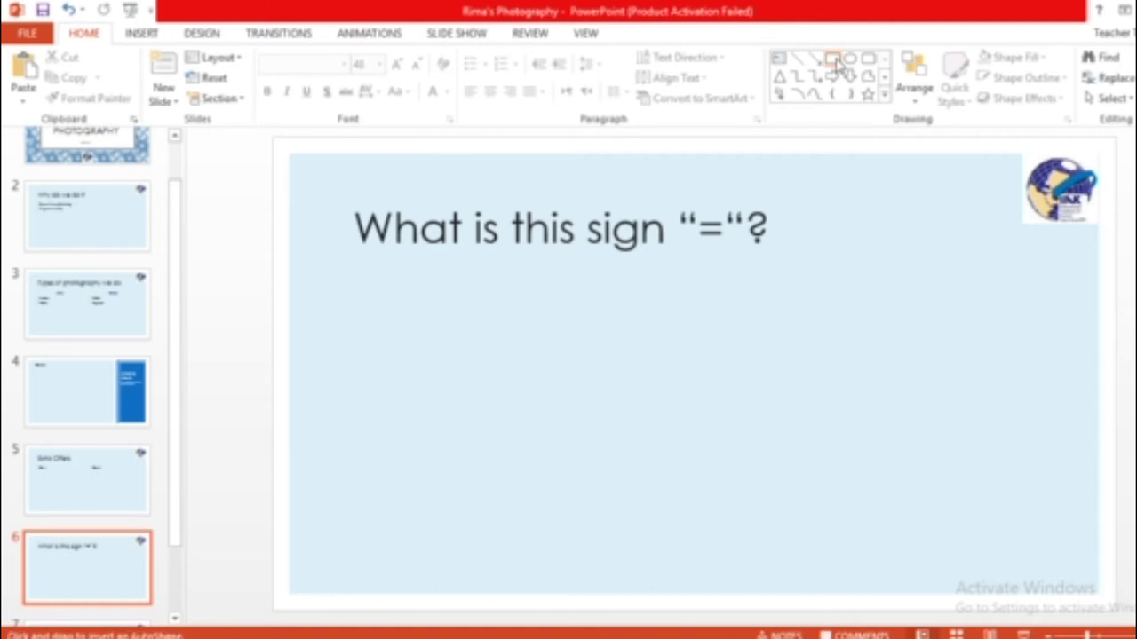
pyautogui.moveTo(386, 307); pyautogui.dragTo(557, 389)
pyautogui.rightClick(515, 360)
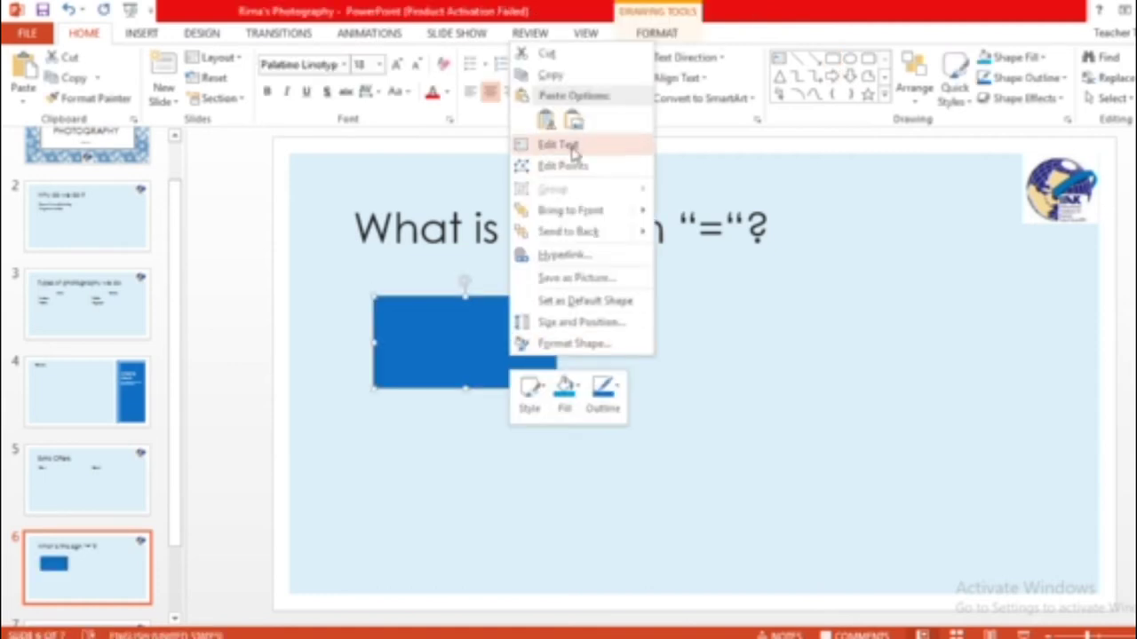
pyautogui.click(557, 145)
pyautogui.write('Plus')
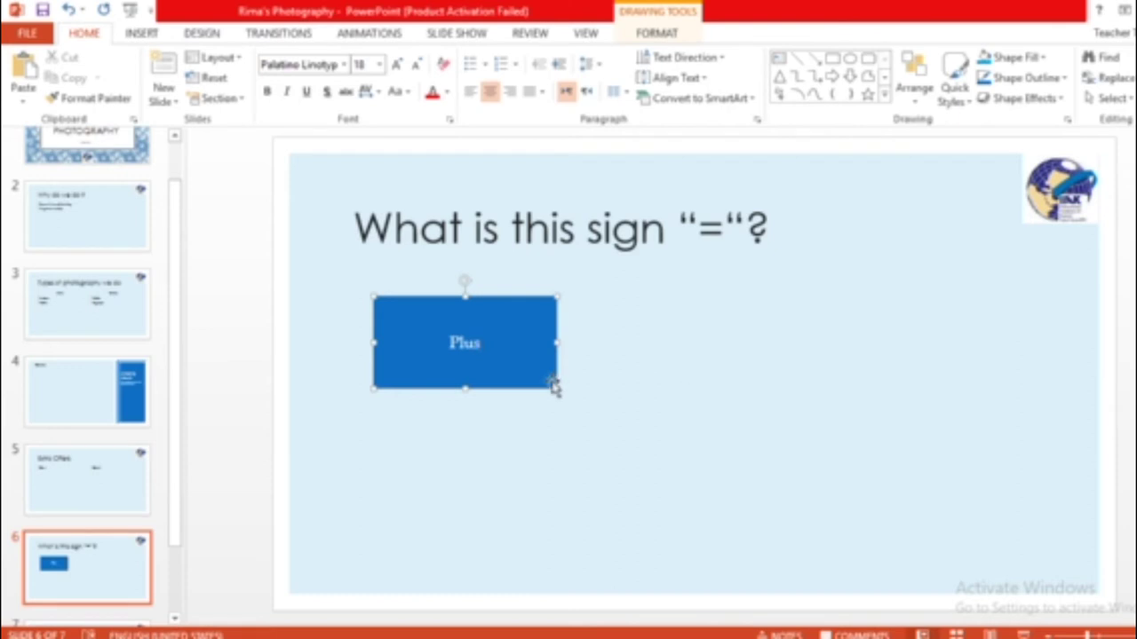
pyautogui.click(553, 391)
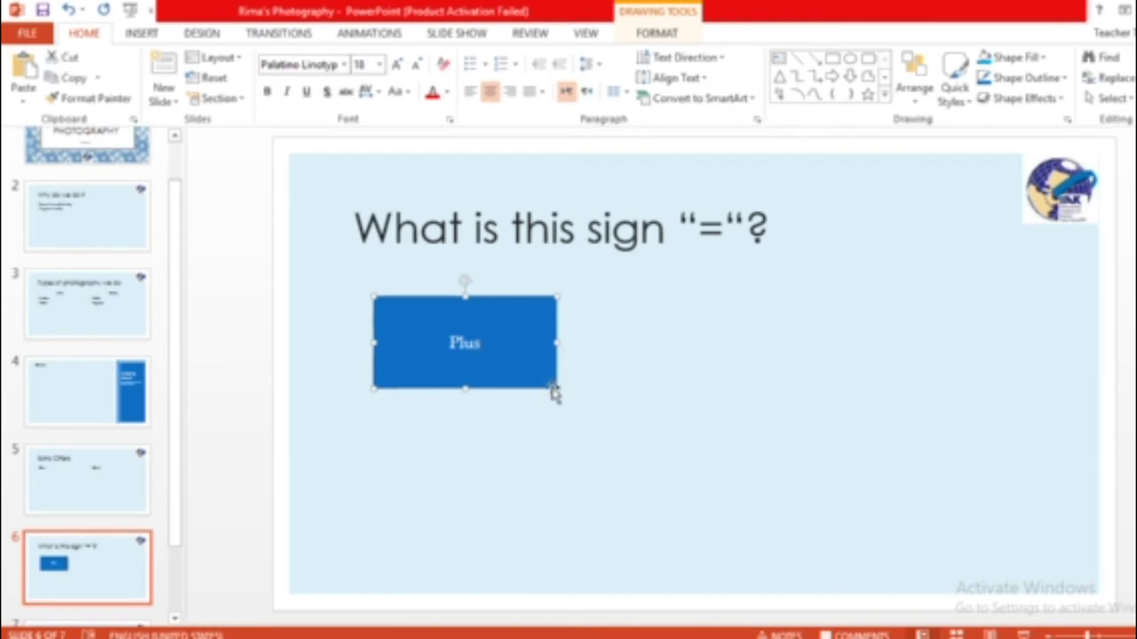
# Step: Open the Format Shape settings for the Plus rectangle
pyautogui.rightClick(504, 357)
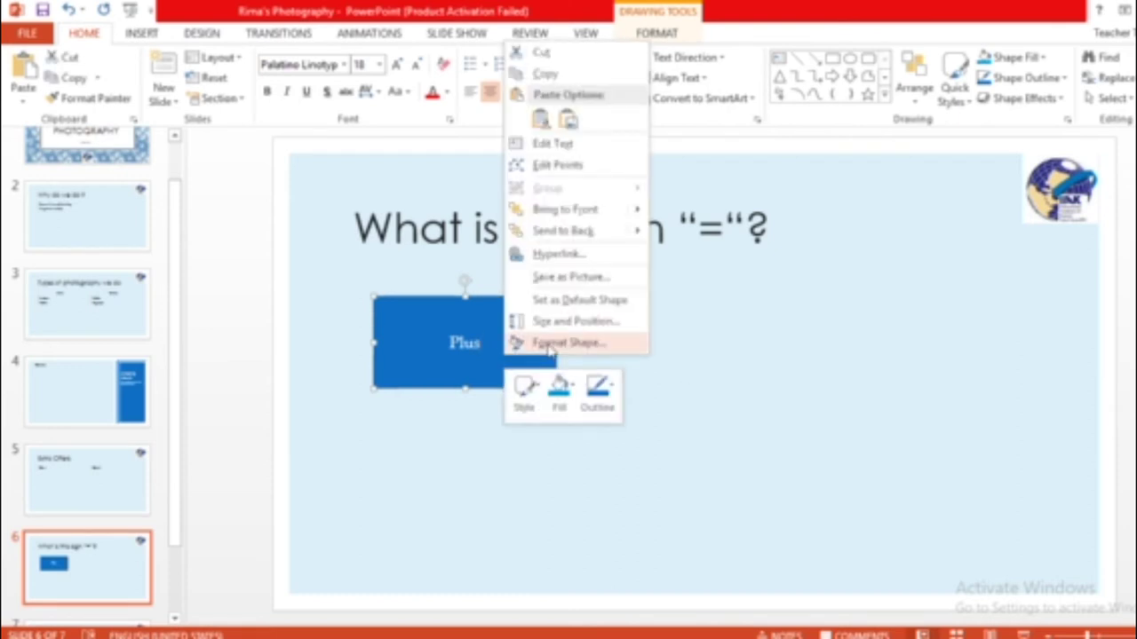
pyautogui.click(548, 347)
pyautogui.rightClick(355, 350)
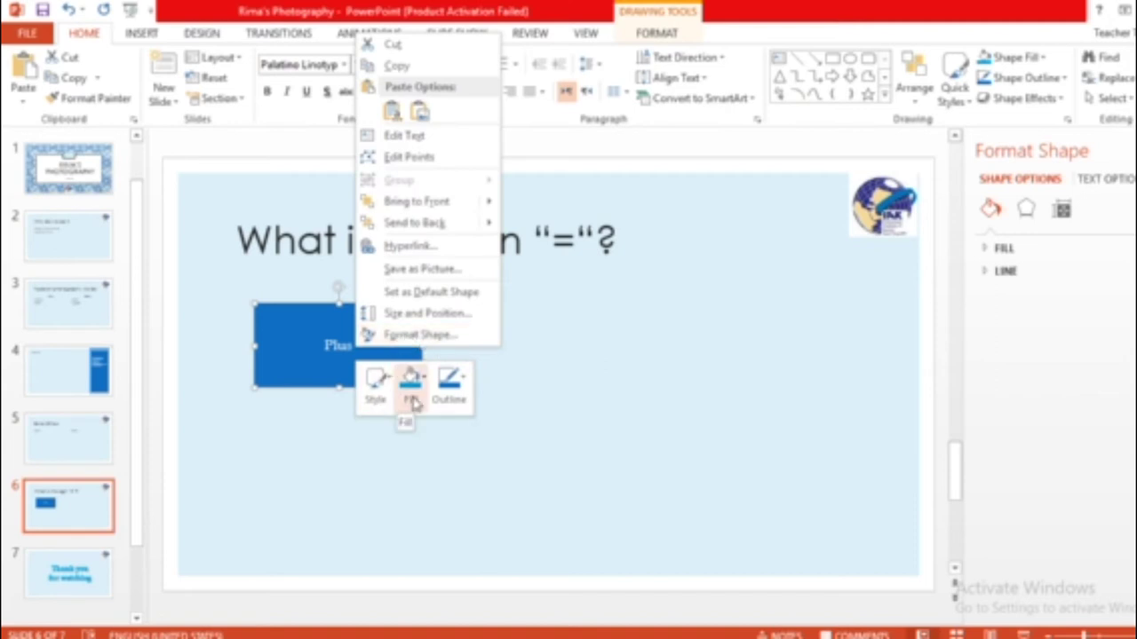
# Step: Give the Plus rectangle a coloured shadow
pyautogui.click(1003, 251)
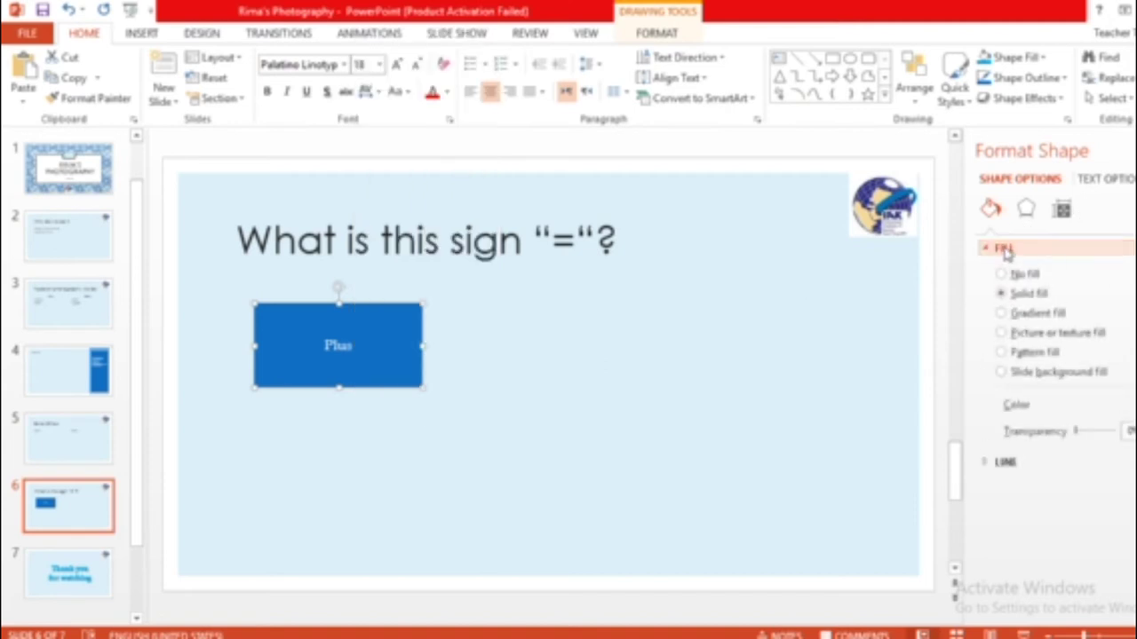
pyautogui.click(1004, 249)
pyautogui.click(1010, 271)
pyautogui.click(1005, 271)
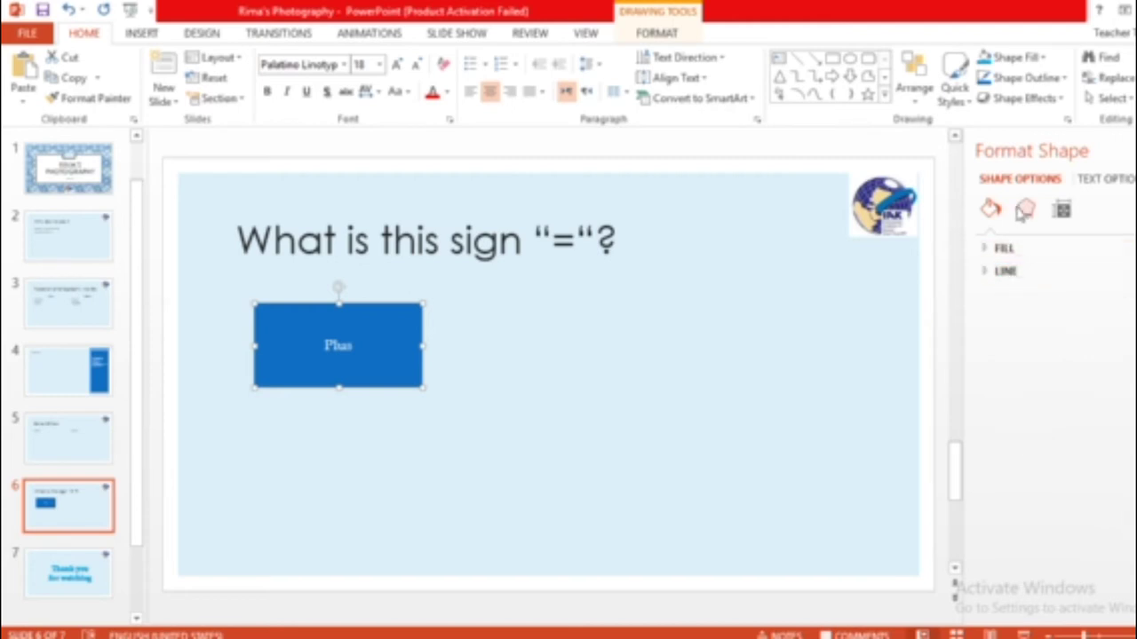
pyautogui.click(1026, 208)
pyautogui.click(1014, 249)
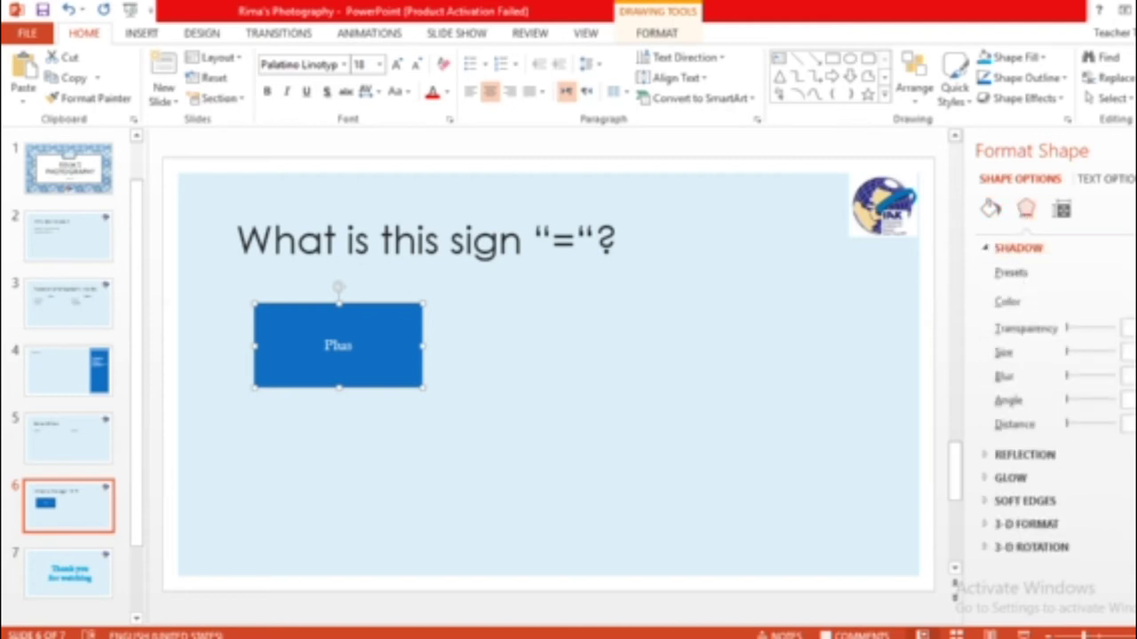
pyautogui.click(1126, 302)
pyautogui.click(1126, 383)
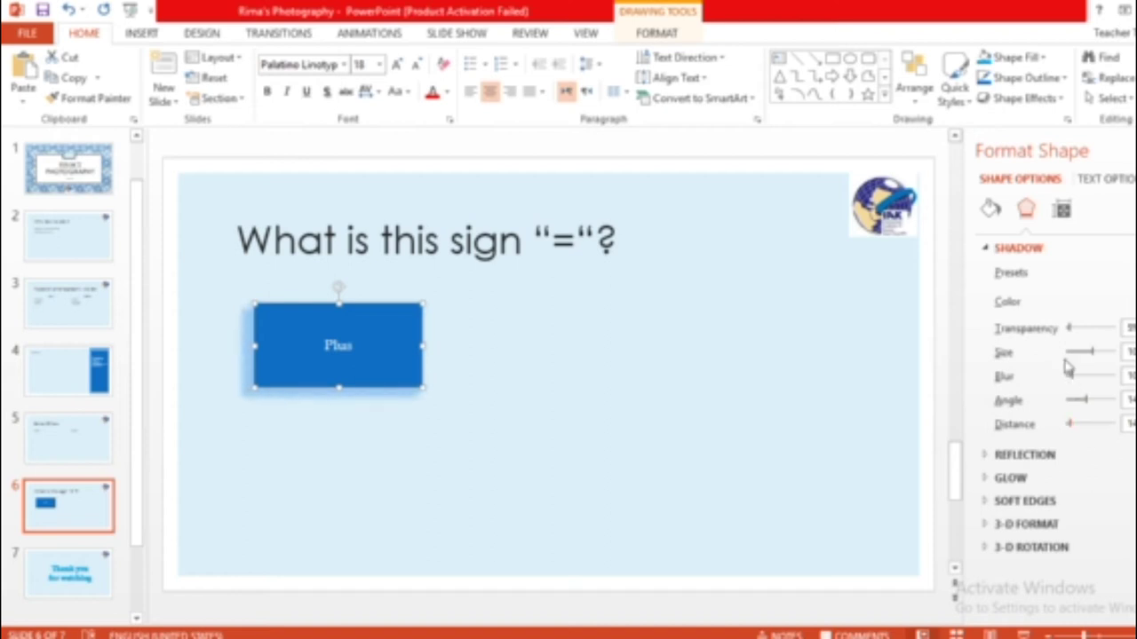
pyautogui.click(1030, 255)
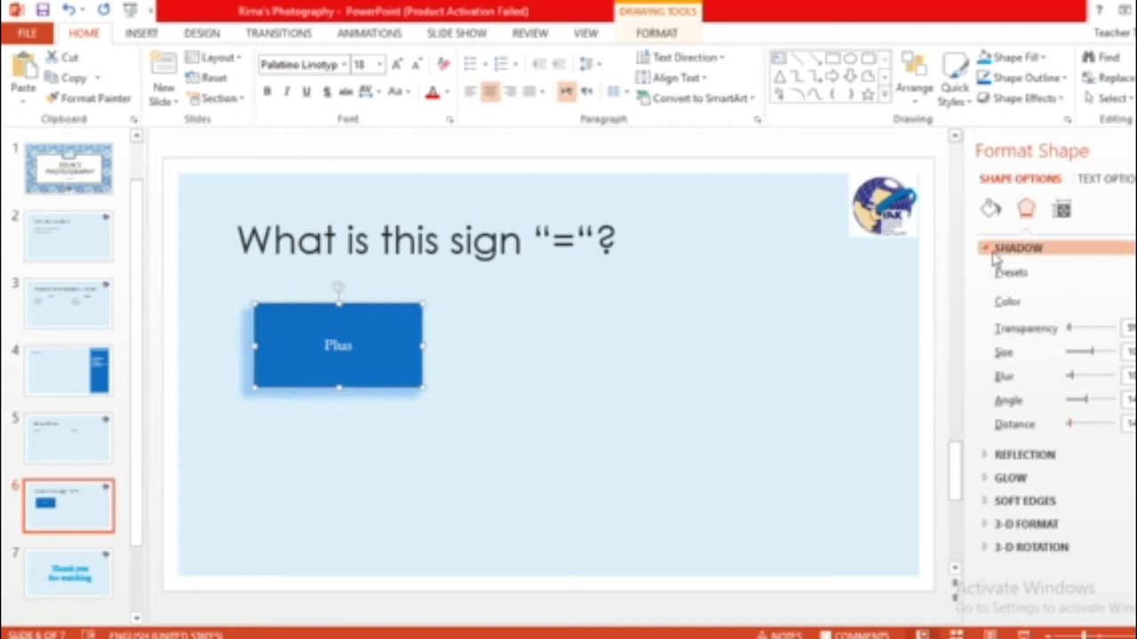
# Step: Add a half reflection and a dark blue glow to the rectangle
pyautogui.click(1008, 272)
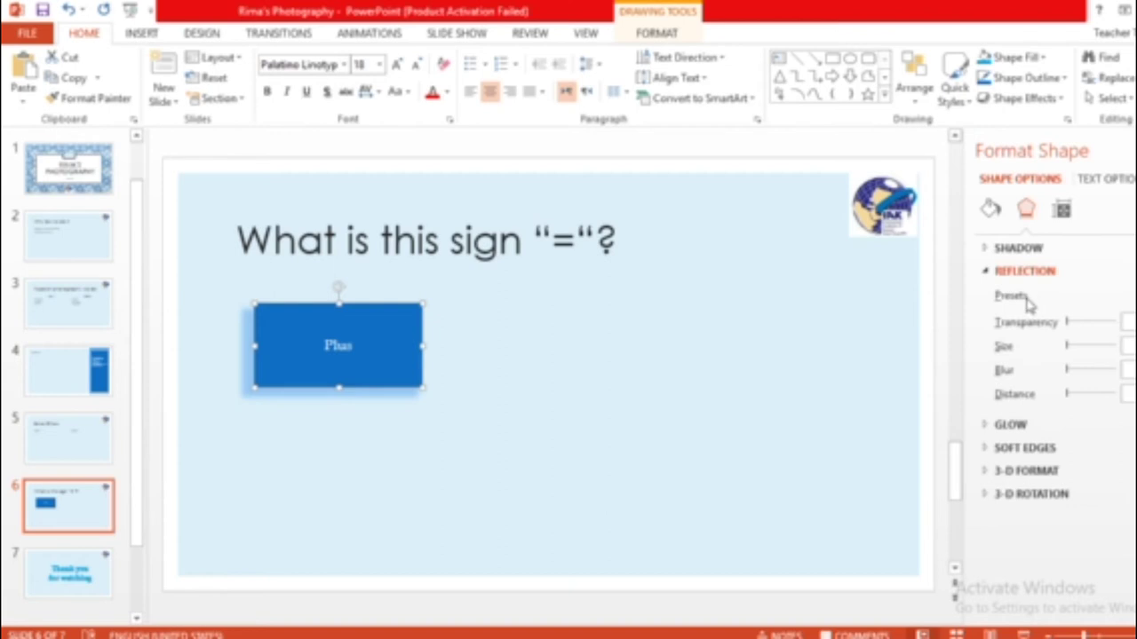
pyautogui.click(1124, 296)
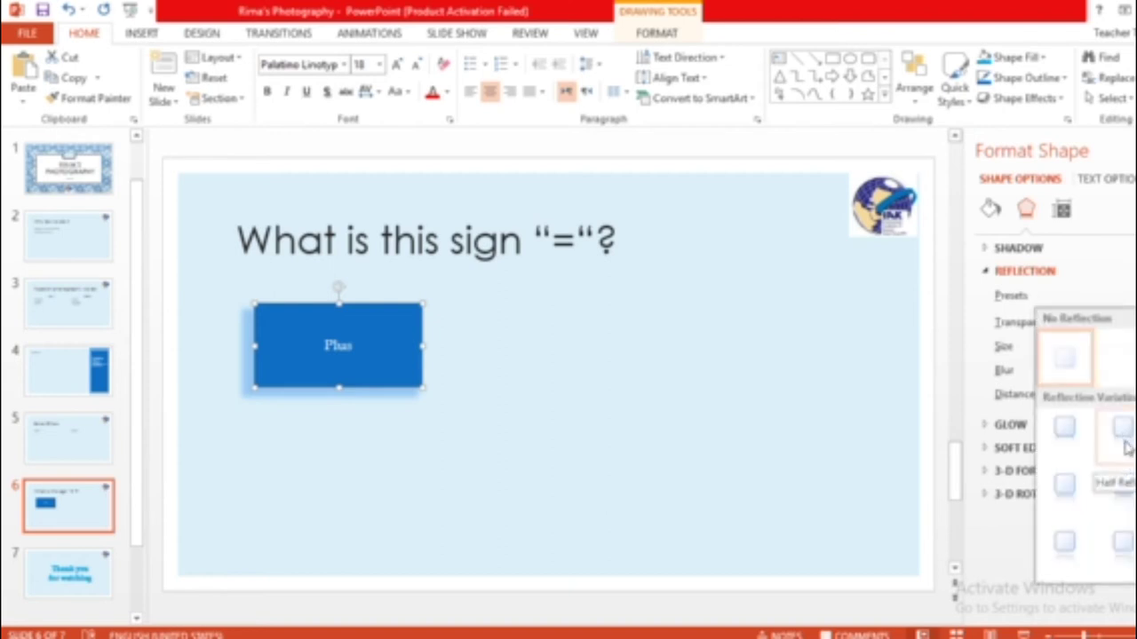
pyautogui.click(1122, 488)
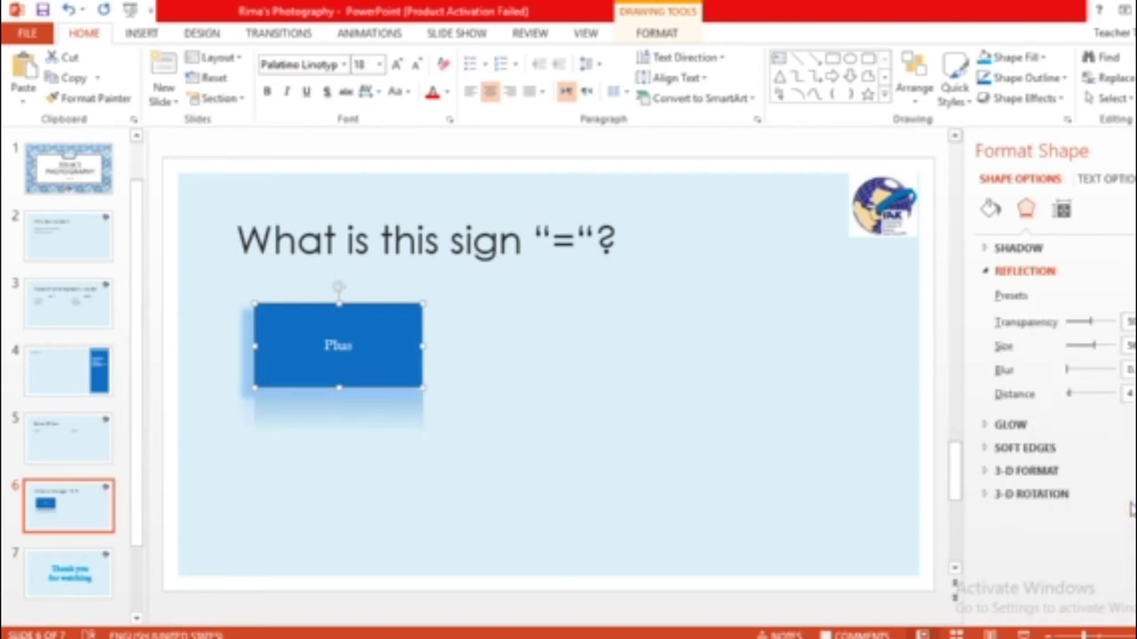
pyautogui.click(1012, 425)
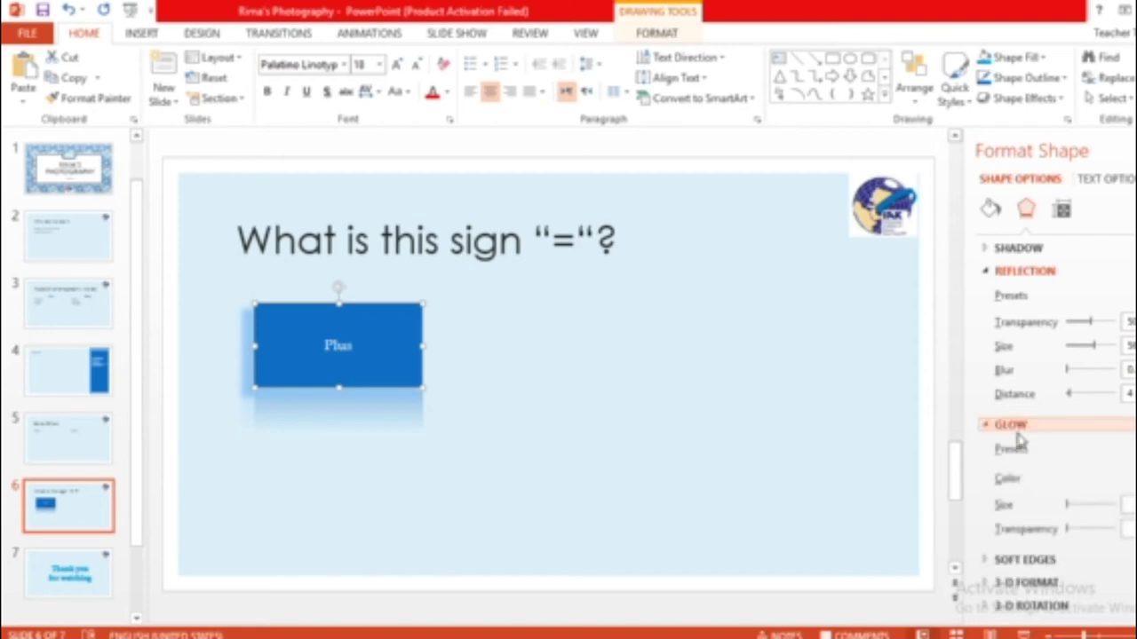
pyautogui.click(1125, 448)
pyautogui.click(1040, 362)
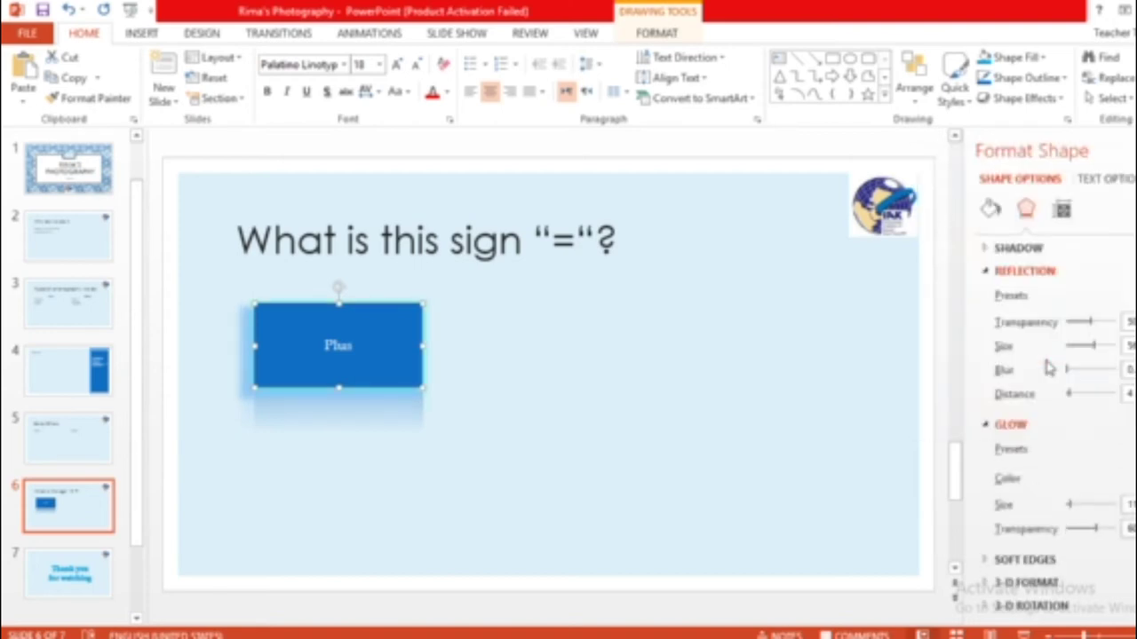
pyautogui.click(1124, 478)
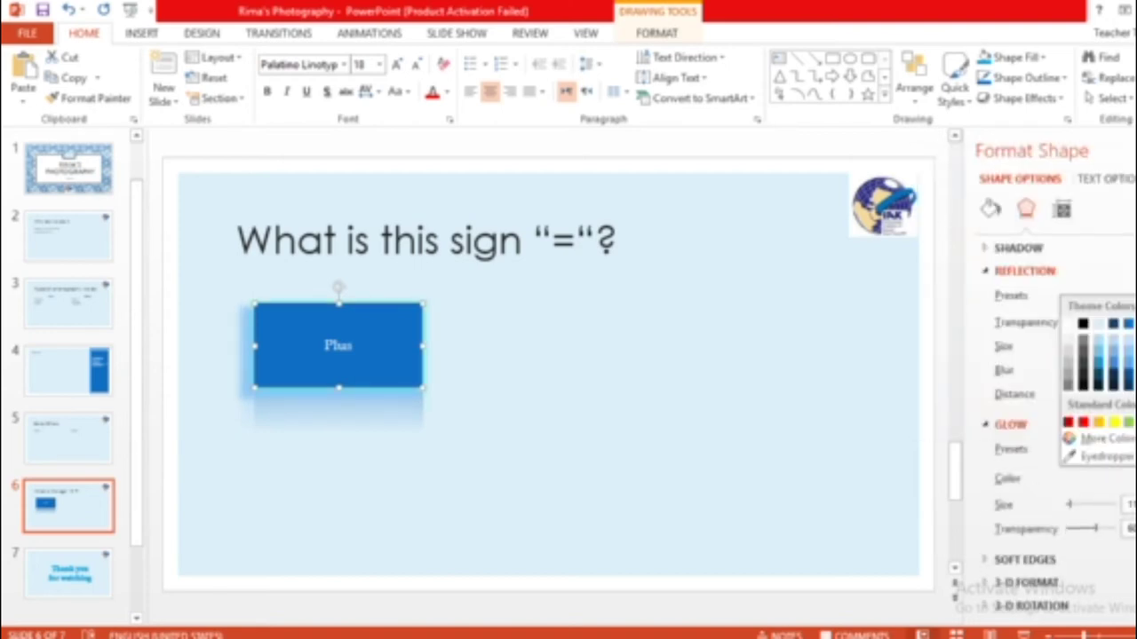
pyautogui.click(1129, 371)
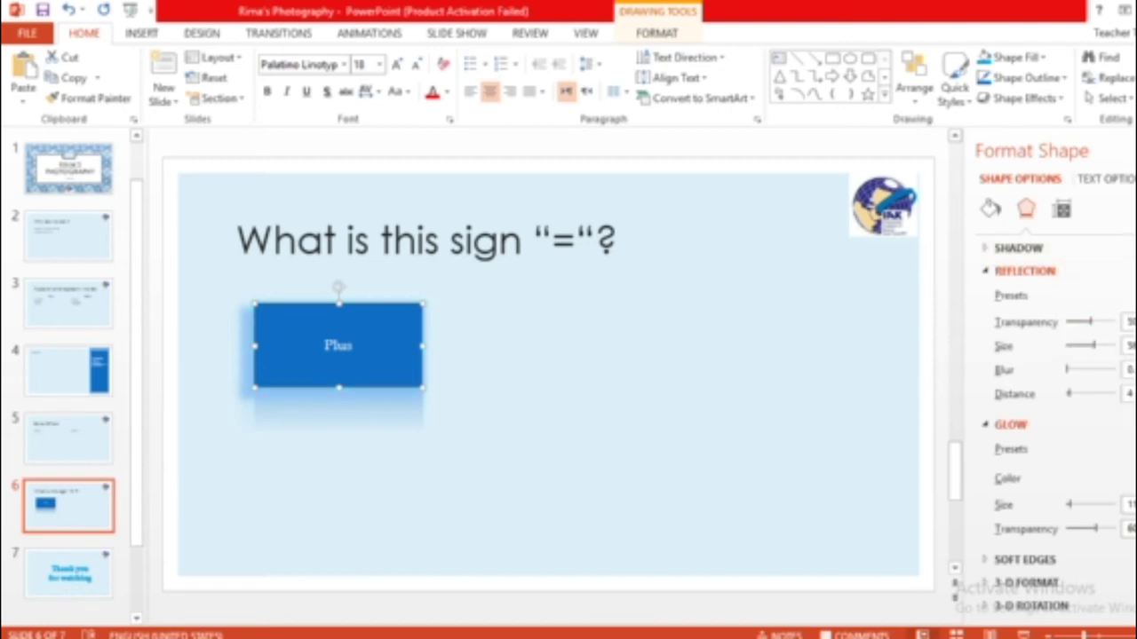
pyautogui.click(1024, 271)
pyautogui.click(1011, 294)
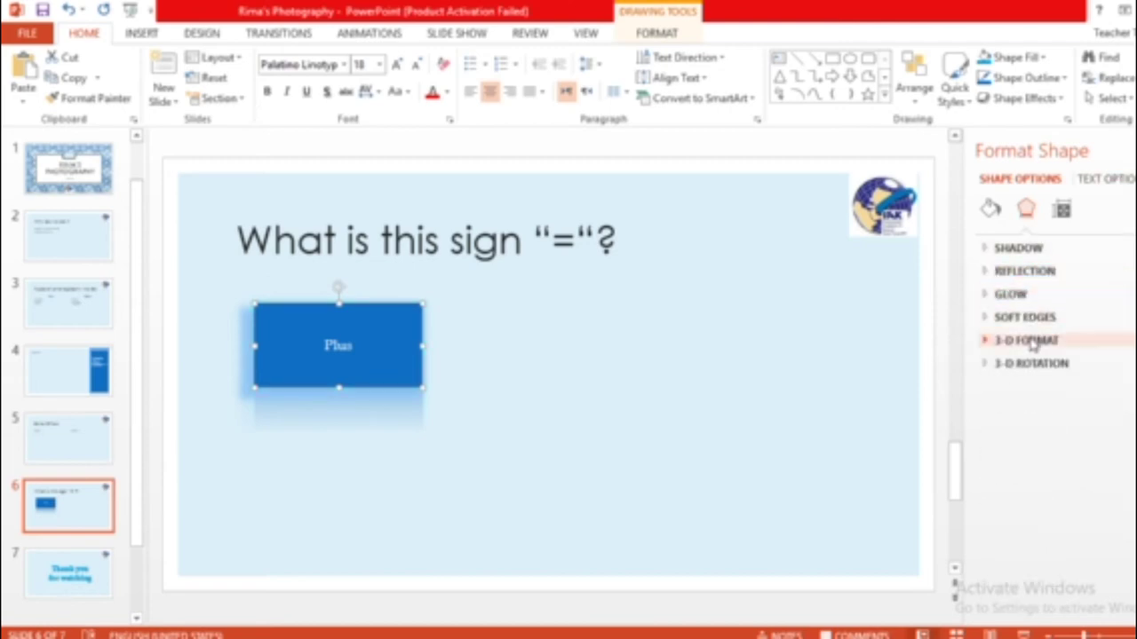
# Step: Apply a bevel preset to the button's top in 3-D Format
pyautogui.click(1026, 340)
pyautogui.click(1029, 389)
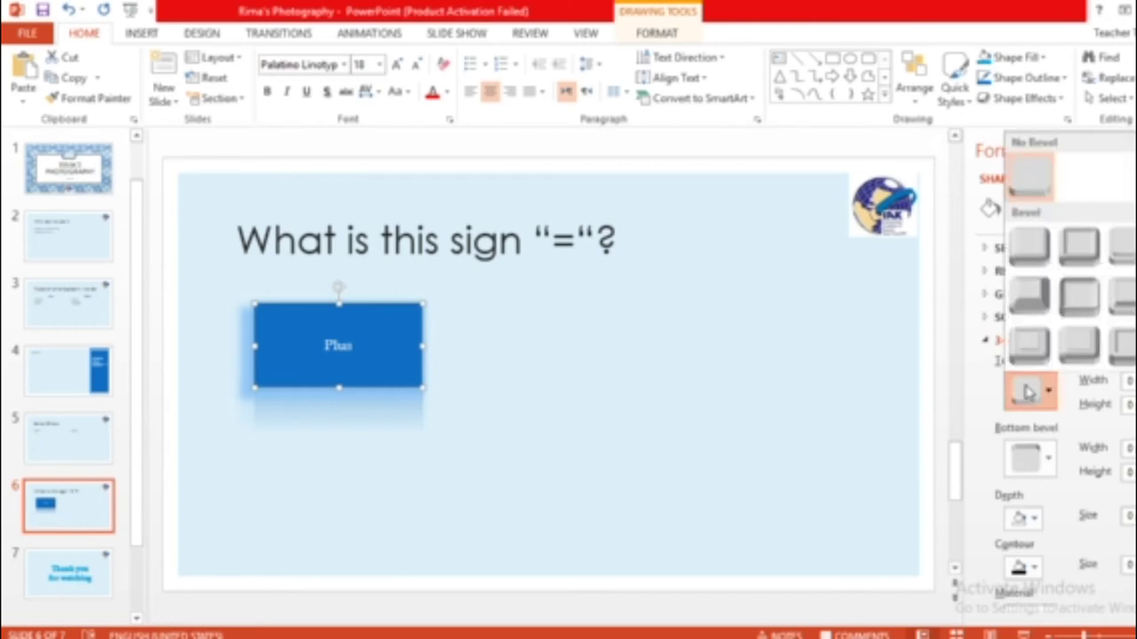
pyautogui.click(1047, 304)
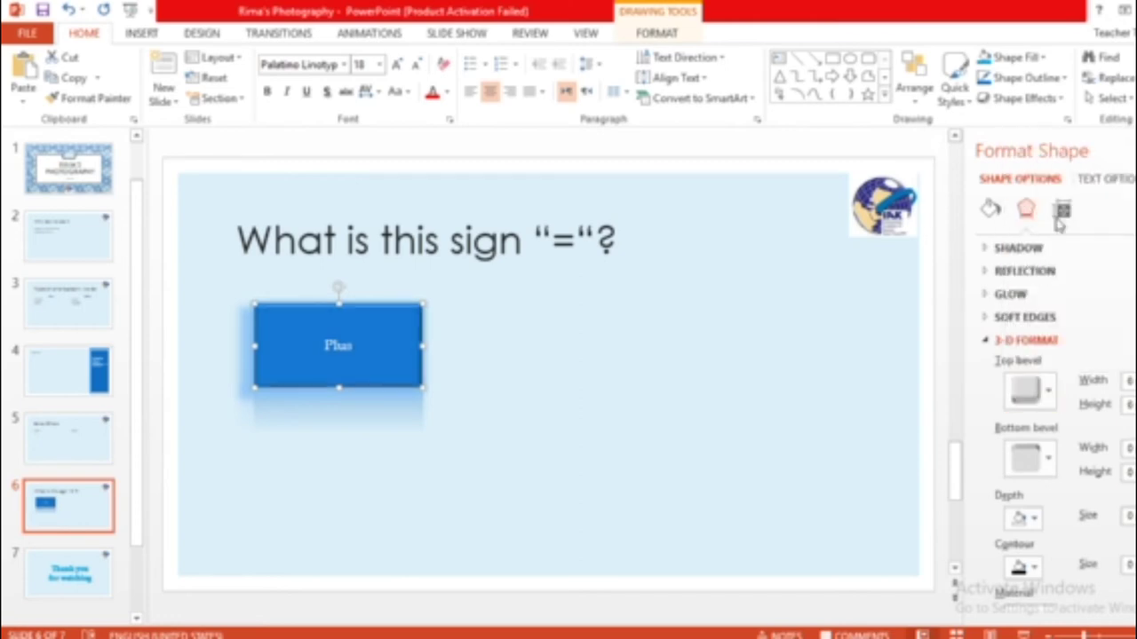
pyautogui.click(1008, 346)
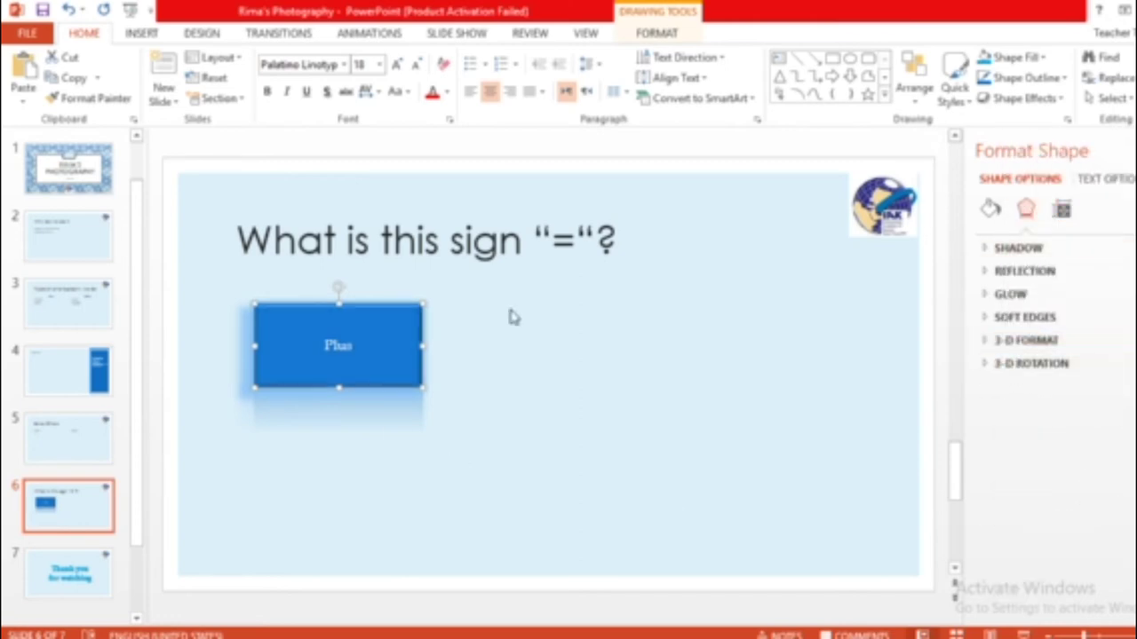
pyautogui.click(338, 347)
# Step: Set the Plus label's font to Arial Black at size 40
pyautogui.click(129, 35)
pyautogui.click(92, 36)
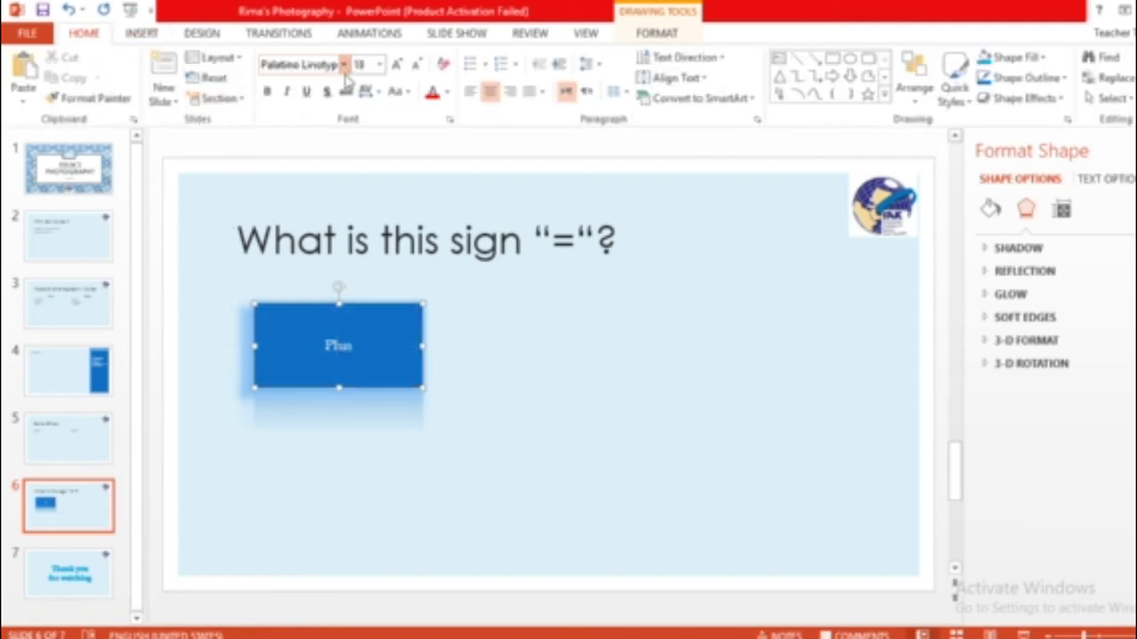
pyautogui.click(343, 64)
pyautogui.click(317, 299)
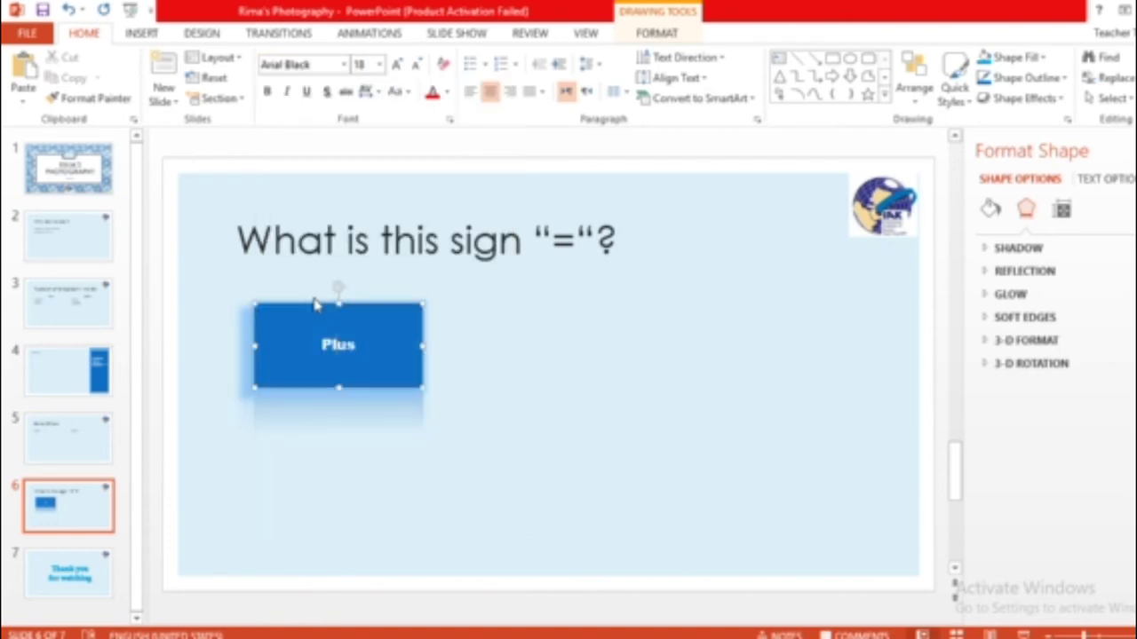
pyautogui.click(379, 64)
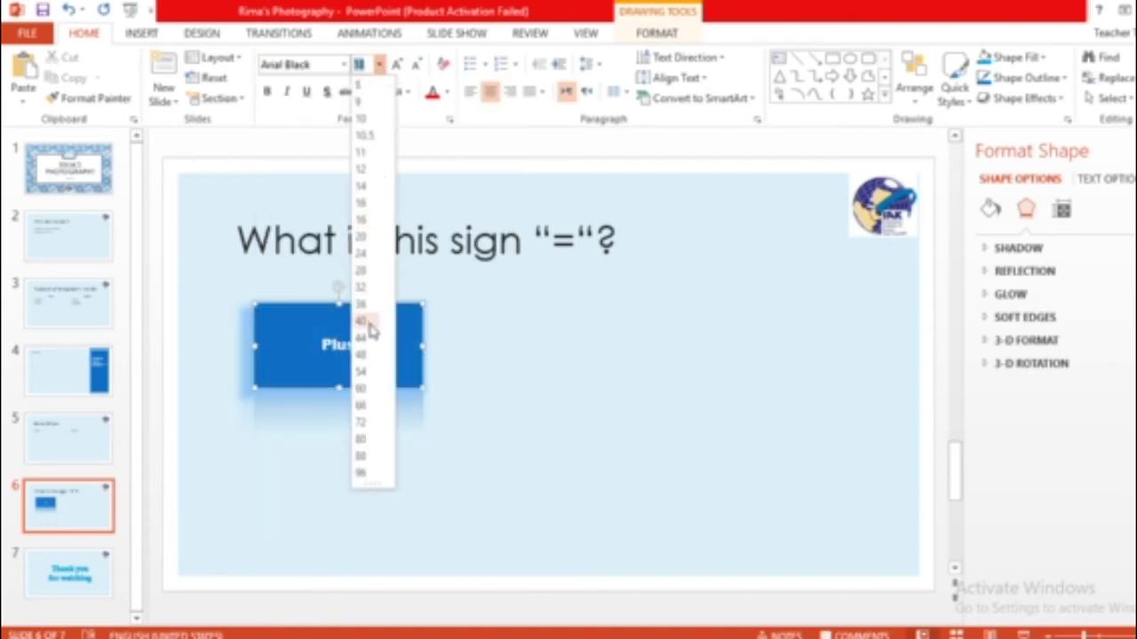
pyautogui.click(361, 320)
pyautogui.click(384, 386)
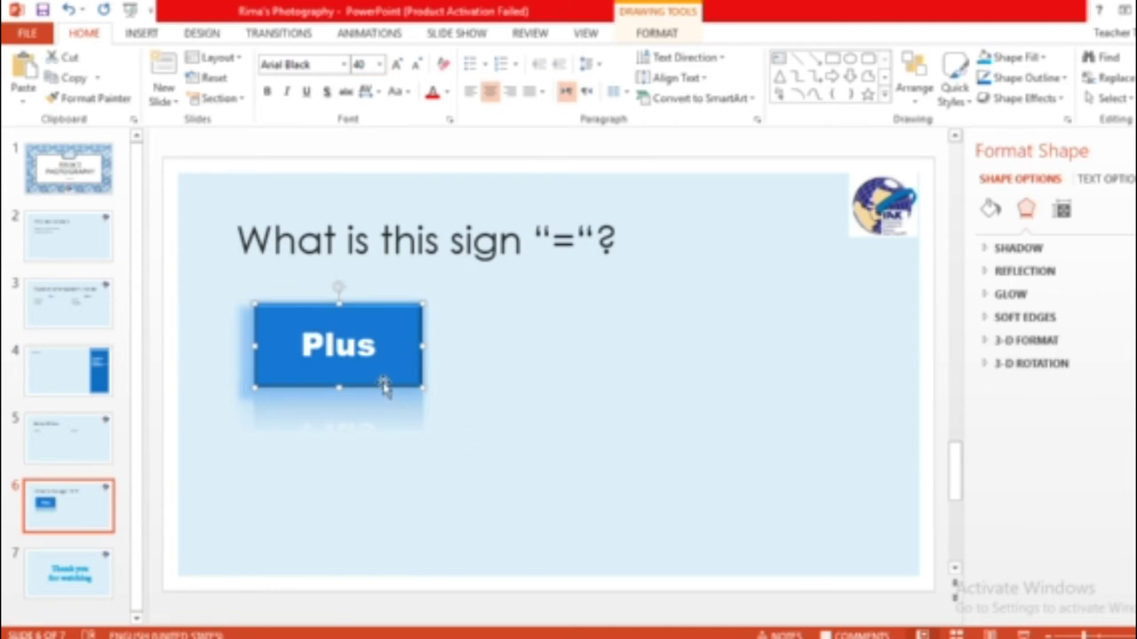
# Step: Copy the Plus button to its right and relabel the copy Minus
pyautogui.hotkey('ctrl', 'c')
pyautogui.hotkey('ctrl', 'v')
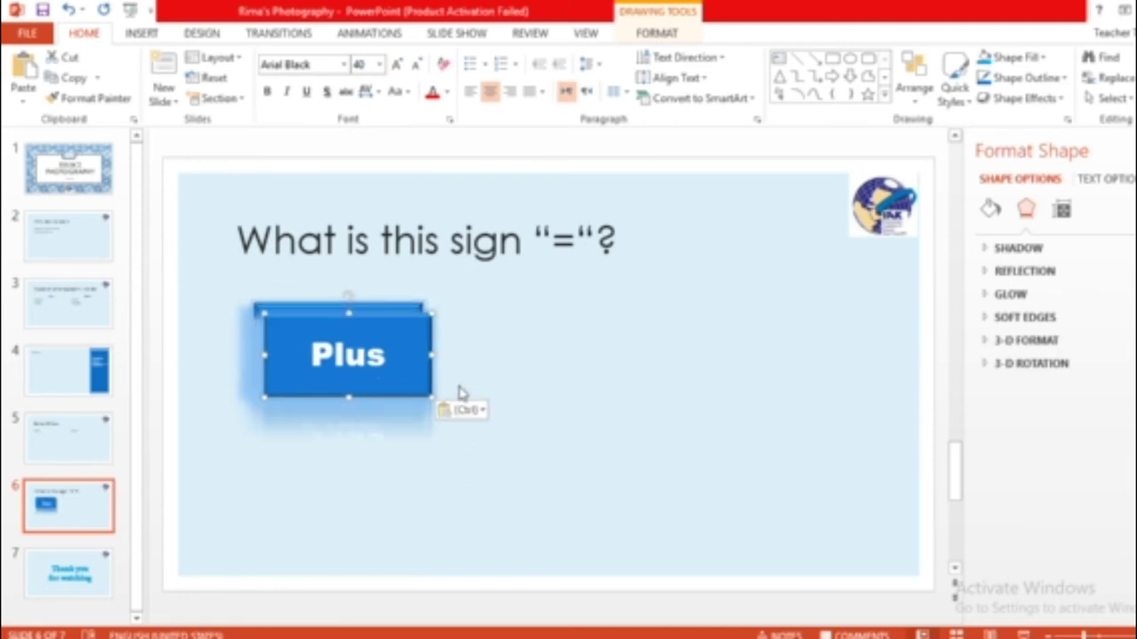
pyautogui.click(359, 353)
pyautogui.moveTo(331, 328); pyautogui.dragTo(586, 322)
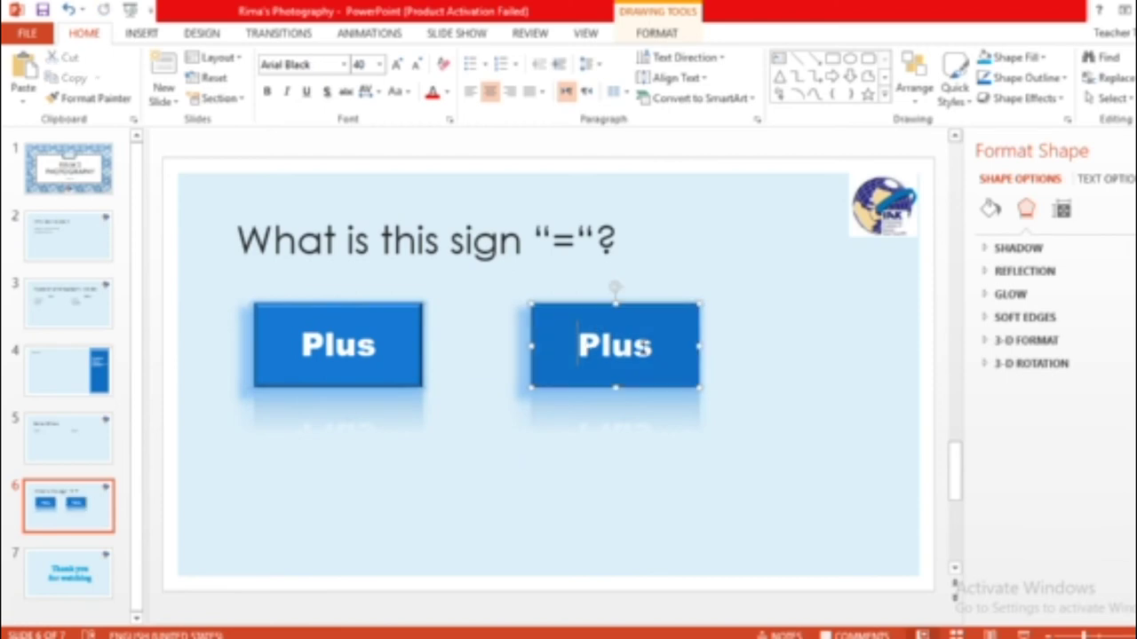
pyautogui.moveTo(646, 346); pyautogui.dragTo(666, 352)
pyautogui.rightClick(665, 354)
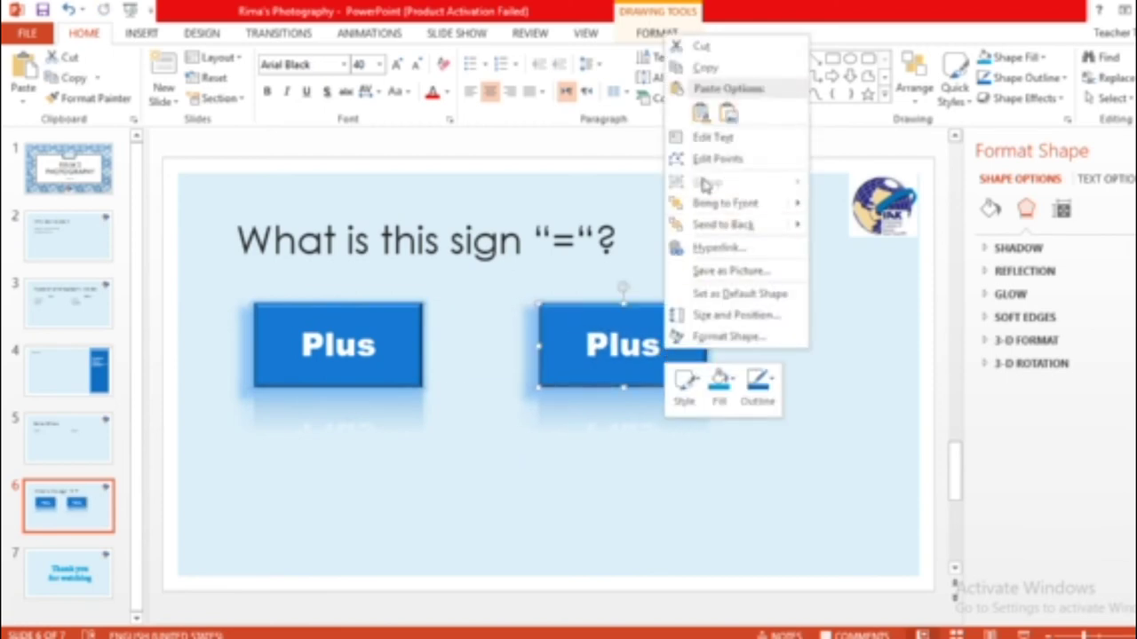
pyautogui.click(708, 138)
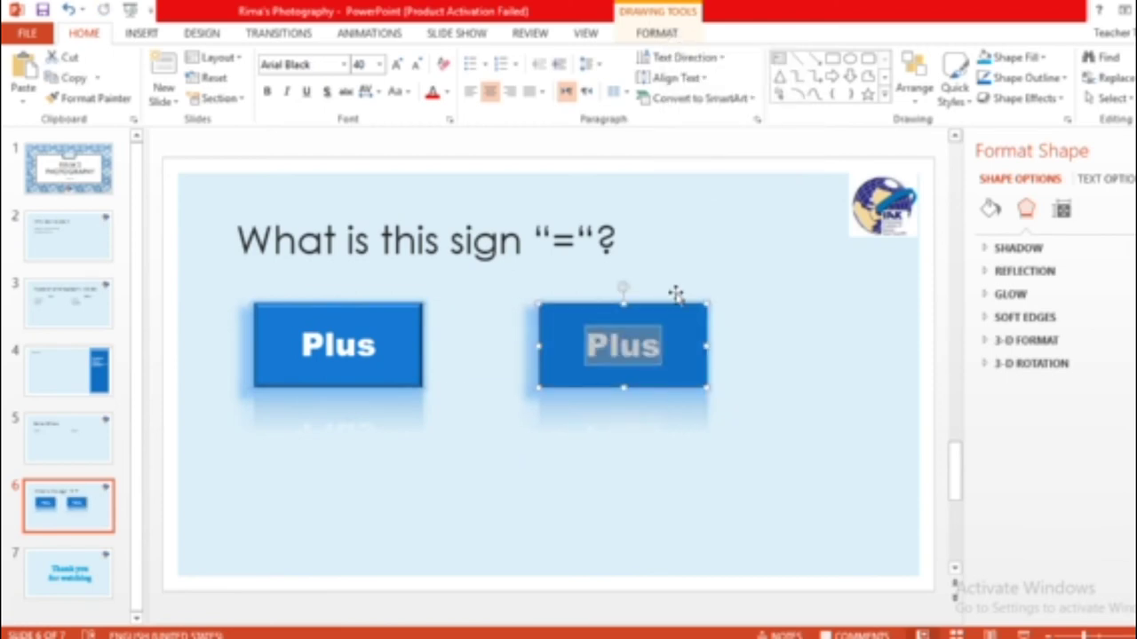
pyautogui.write('Minus')
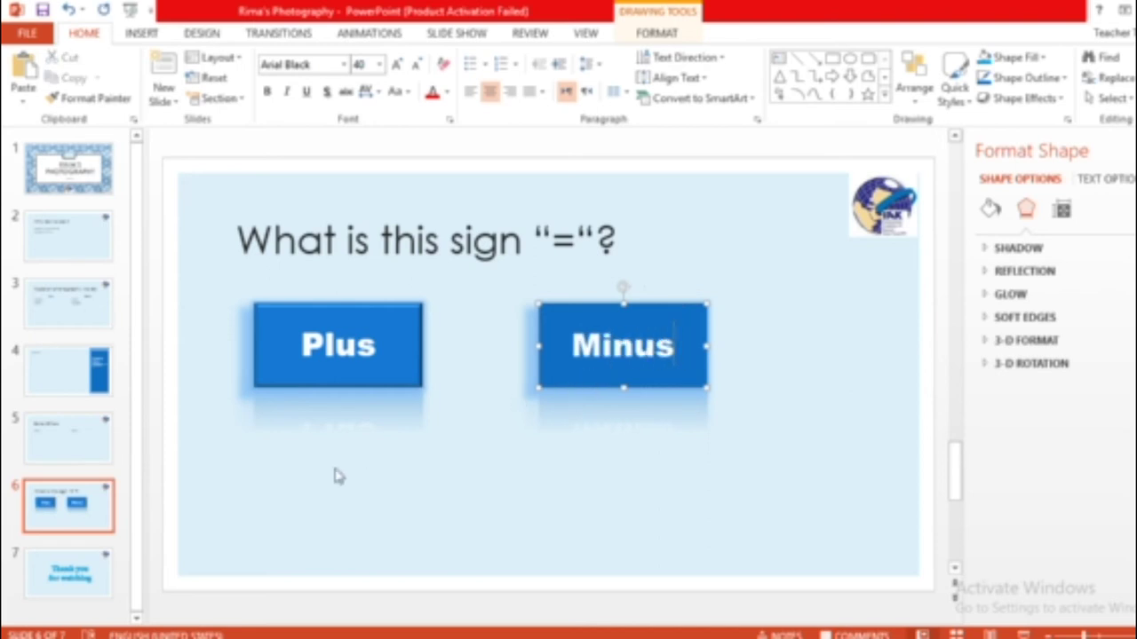
# Step: Paste another copy below, between Plus and Minus, and relabel it Equal
pyautogui.hotkey('ctrl', 'v')
pyautogui.moveTo(384, 325); pyautogui.dragTo(518, 452)
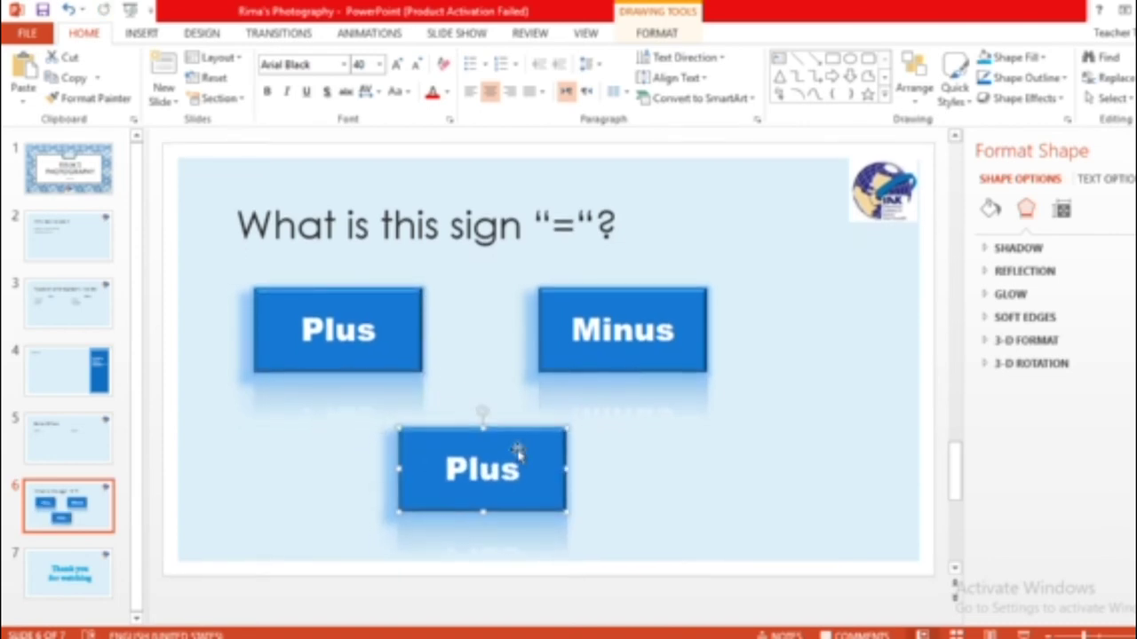
pyautogui.rightClick(477, 479)
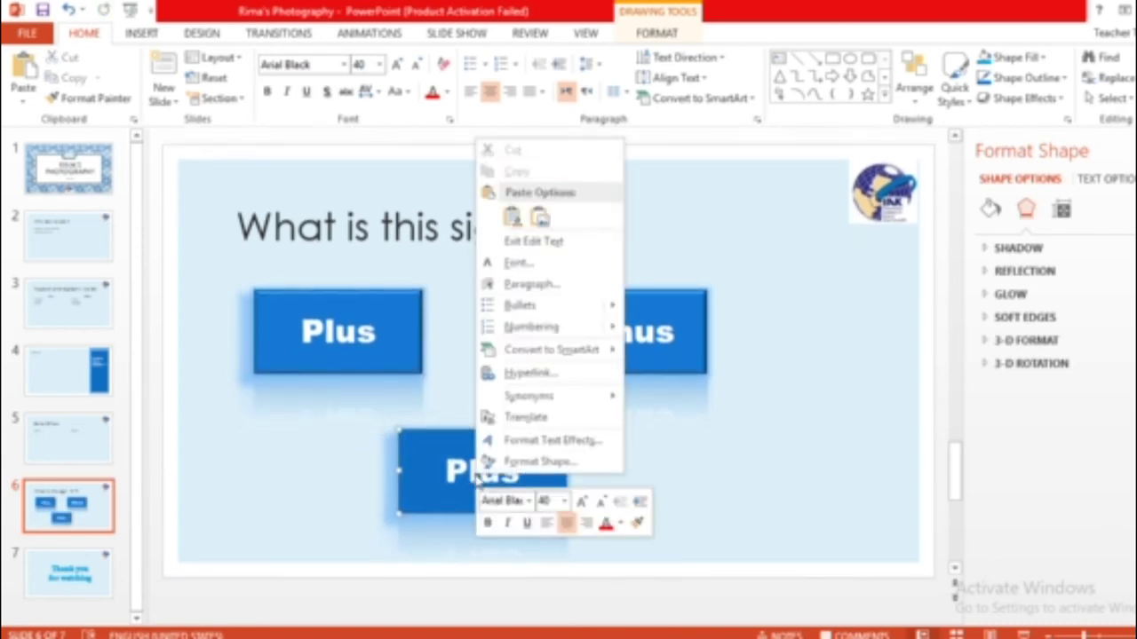
pyautogui.click(448, 478)
pyautogui.moveTo(446, 475); pyautogui.dragTo(529, 475)
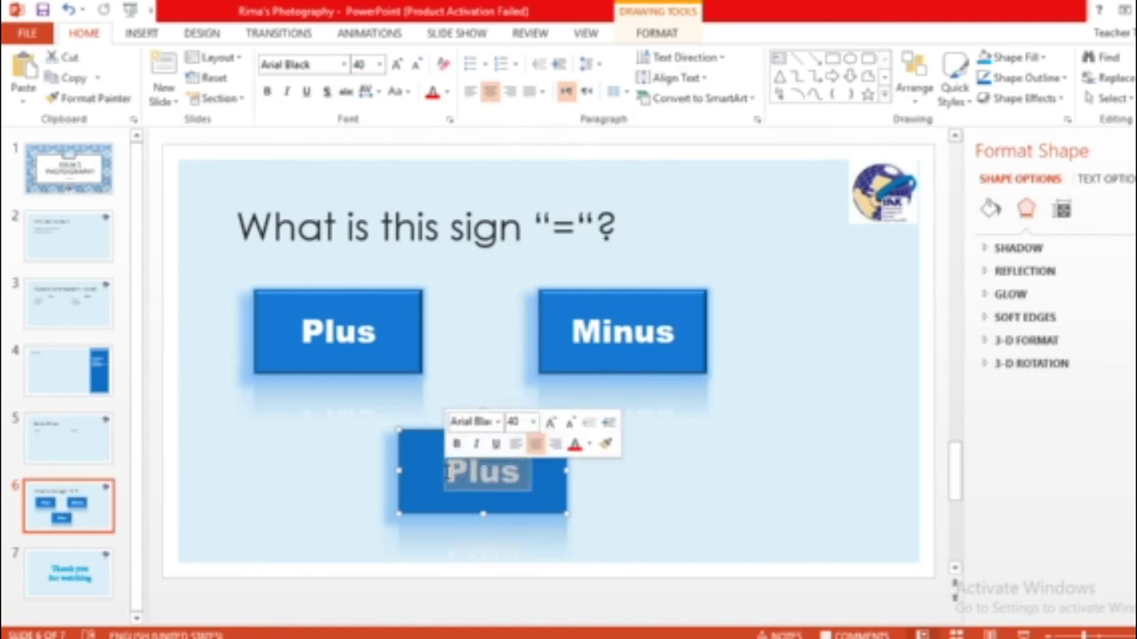
pyautogui.write('Equal')
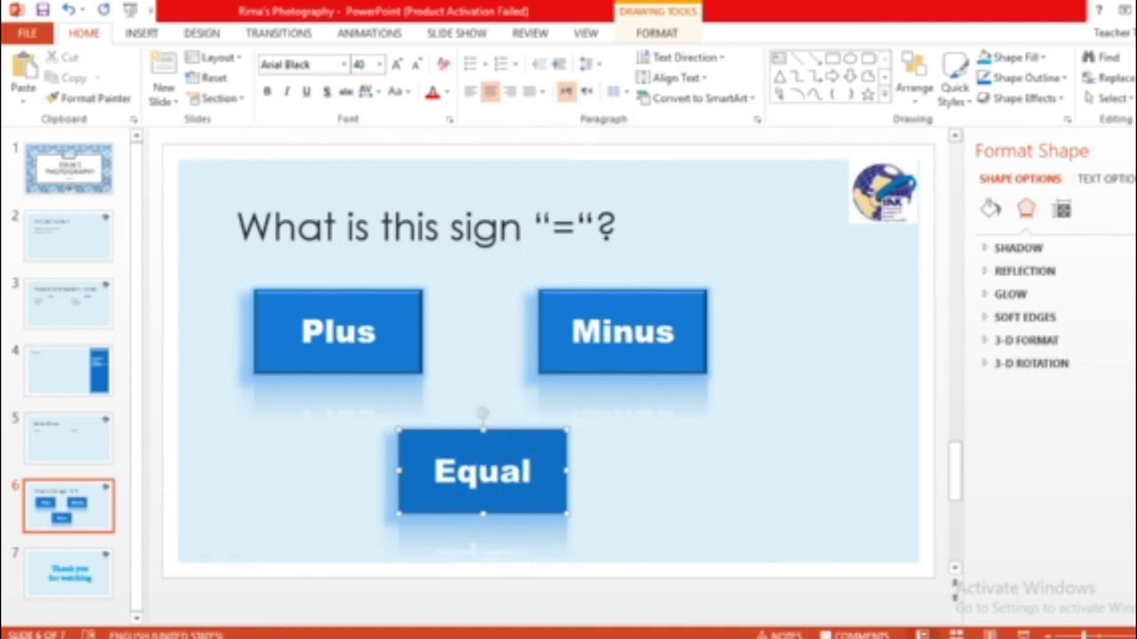
pyautogui.click(646, 512)
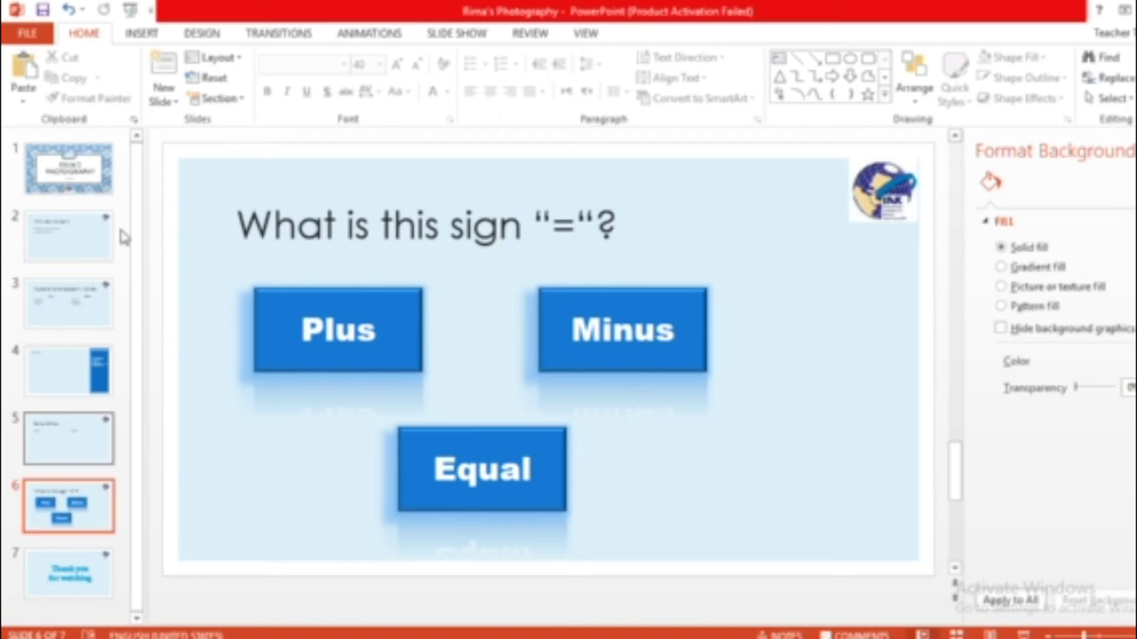
# Step: Insert two Section Header slides after the question slide
pyautogui.click(164, 98)
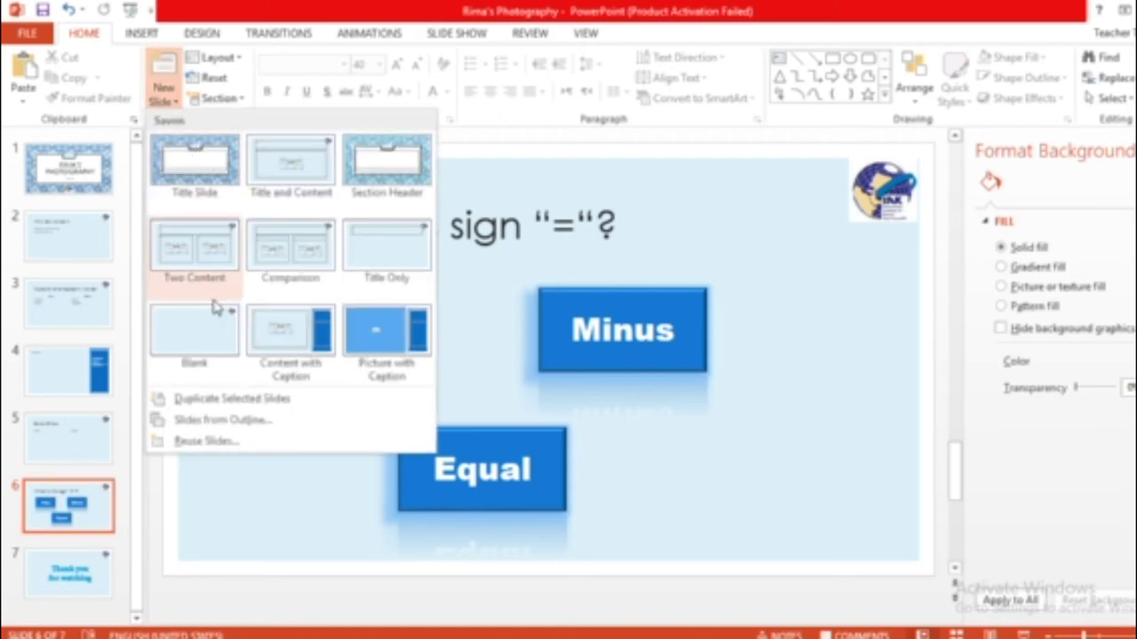
pyautogui.click(380, 172)
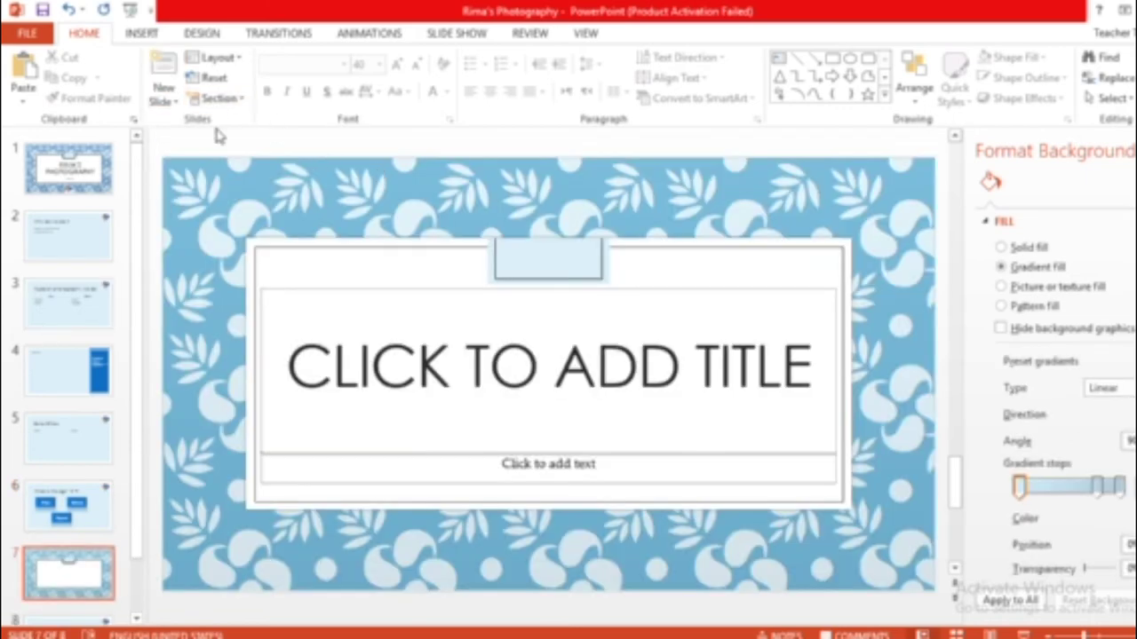
pyautogui.click(214, 97)
pyautogui.click(163, 94)
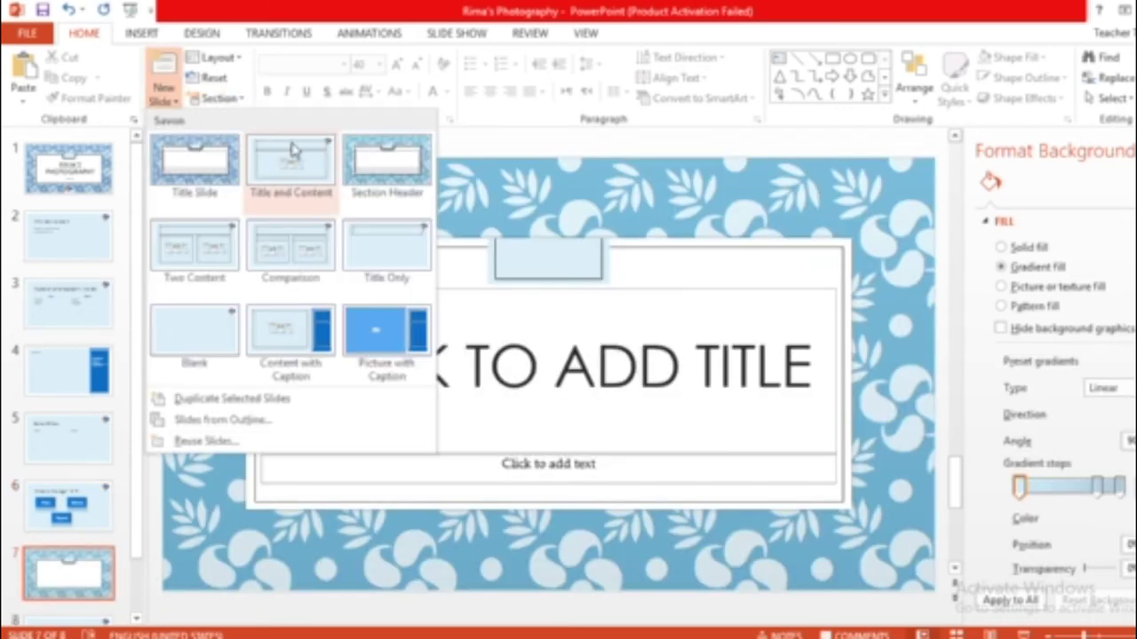
pyautogui.click(390, 178)
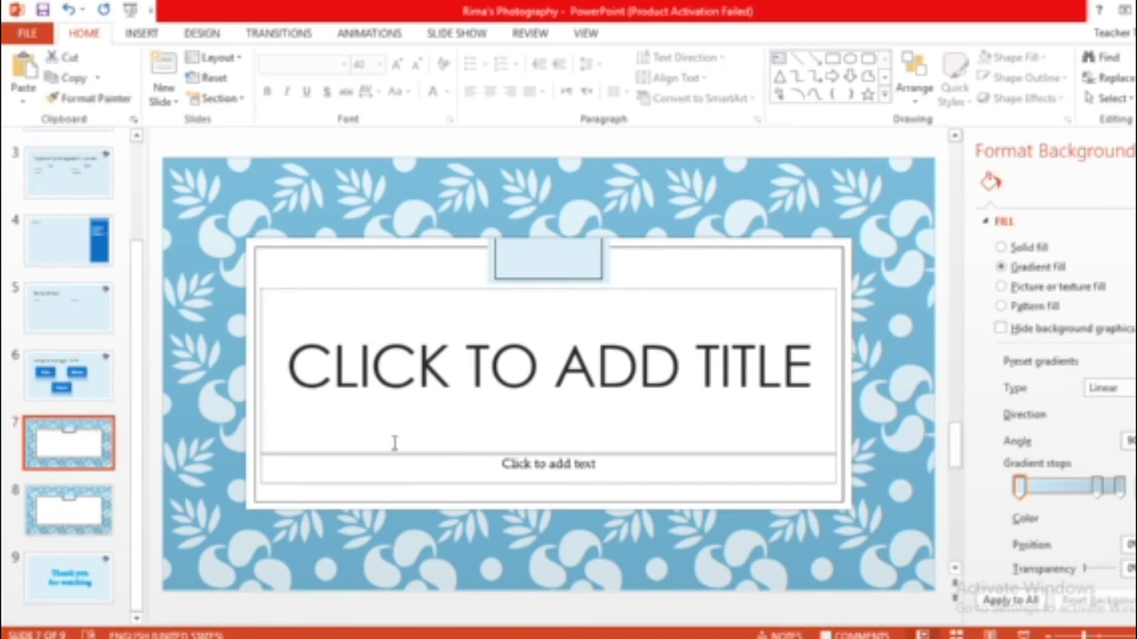
# Step: Title slide 7 'WRONG ANSWER'
pyautogui.click(503, 405)
pyautogui.write('W')
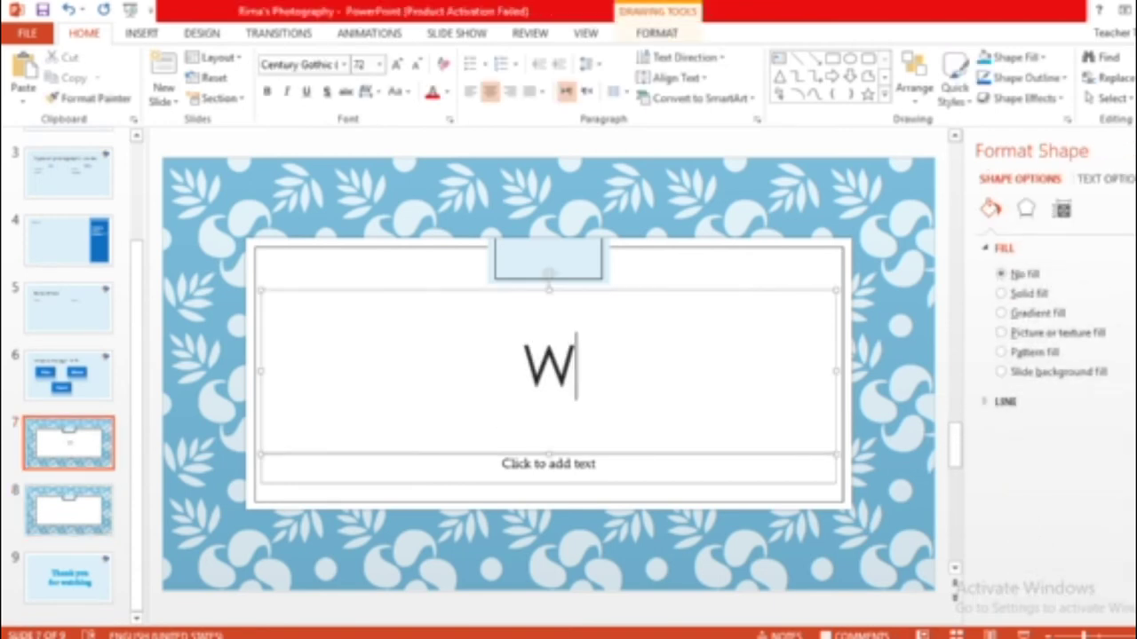
pyautogui.write('RONG A')
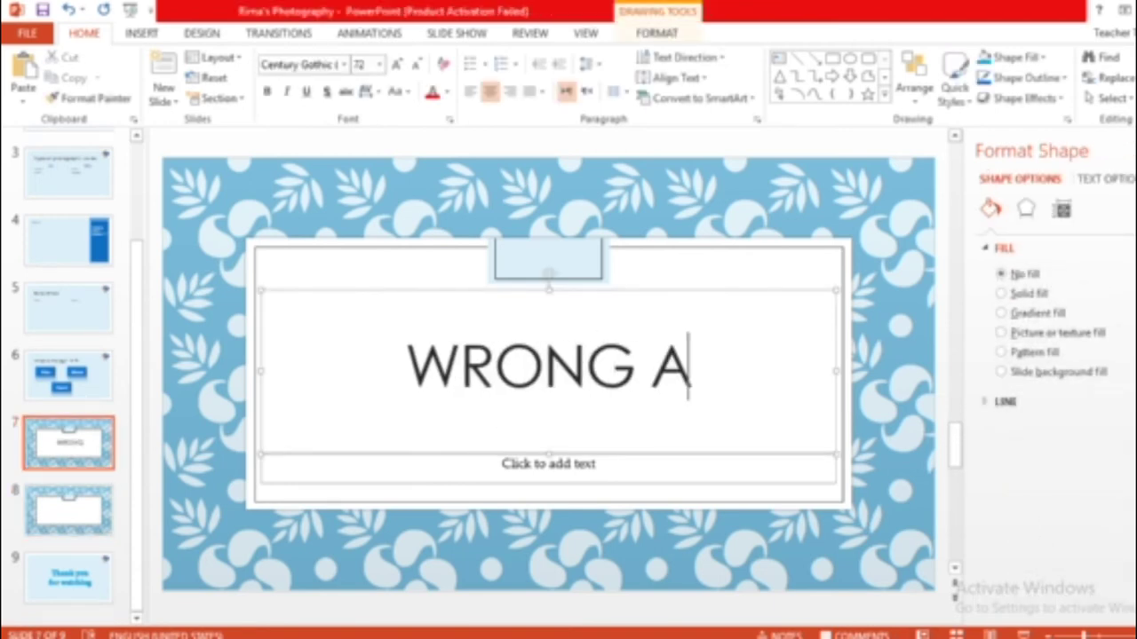
pyautogui.write('NSWER')
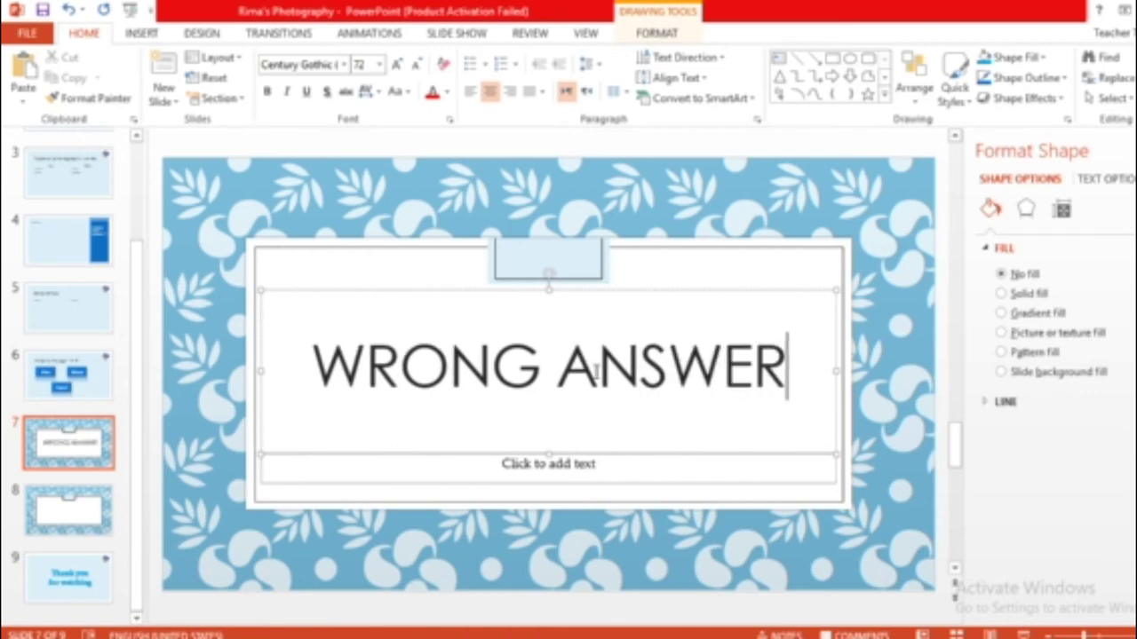
pyautogui.click(554, 359)
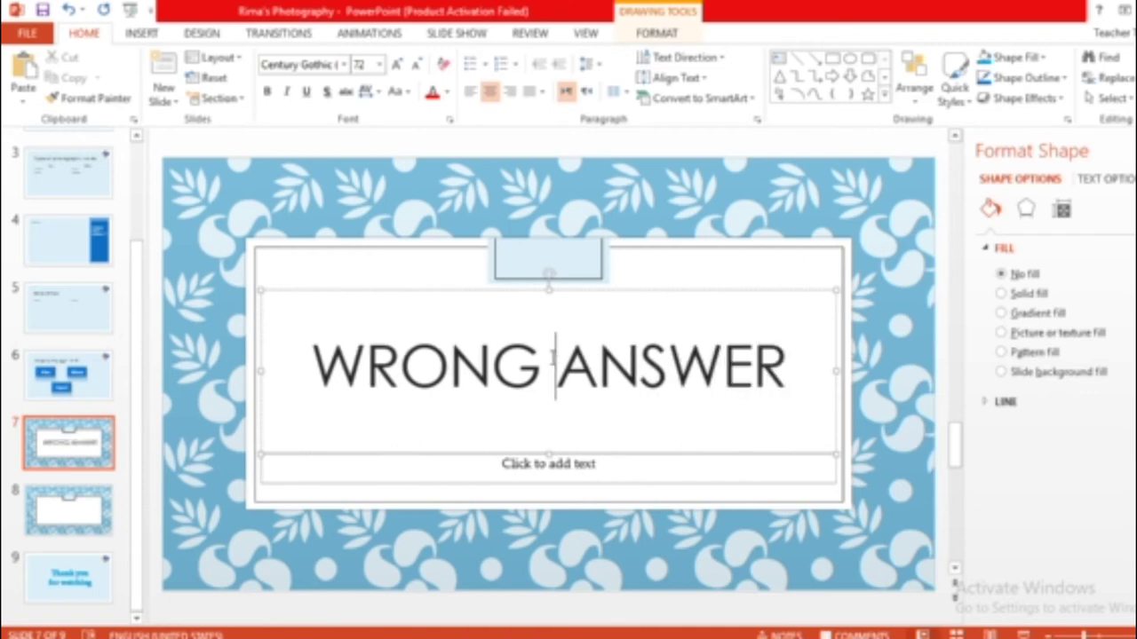
pyautogui.tripleClick(554, 357)
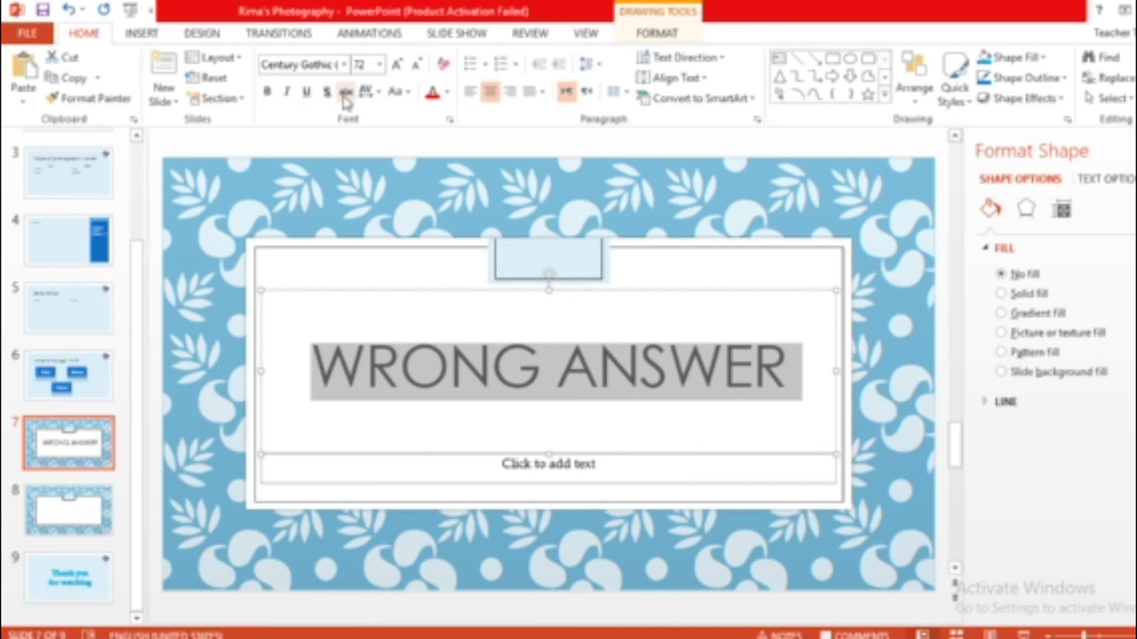
pyautogui.scroll(-1, 186, 461)
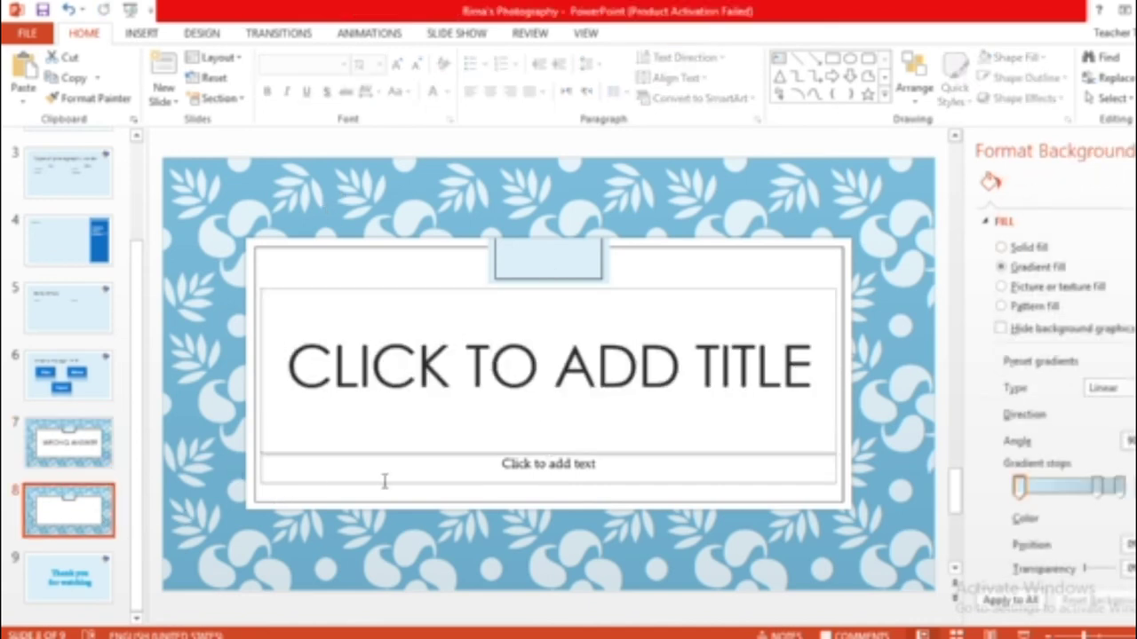
# Step: Delete the empty title and text placeholders from slide 8
pyautogui.click(421, 454)
pyautogui.press('Escape')
pyautogui.press('Delete')
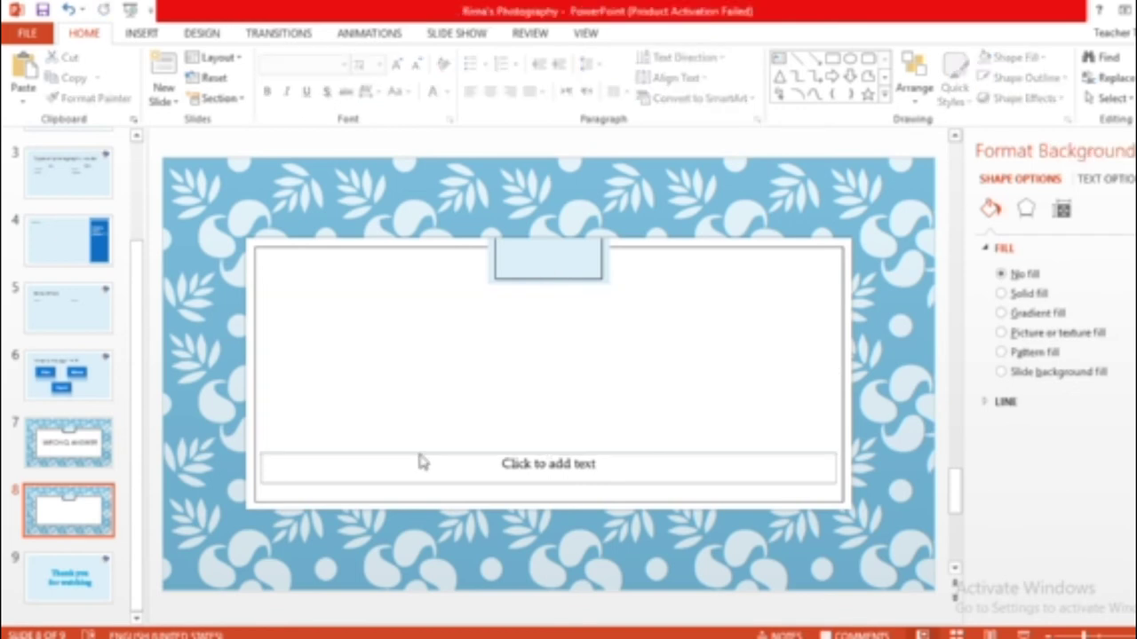
pyautogui.click(419, 456)
pyautogui.press('Escape')
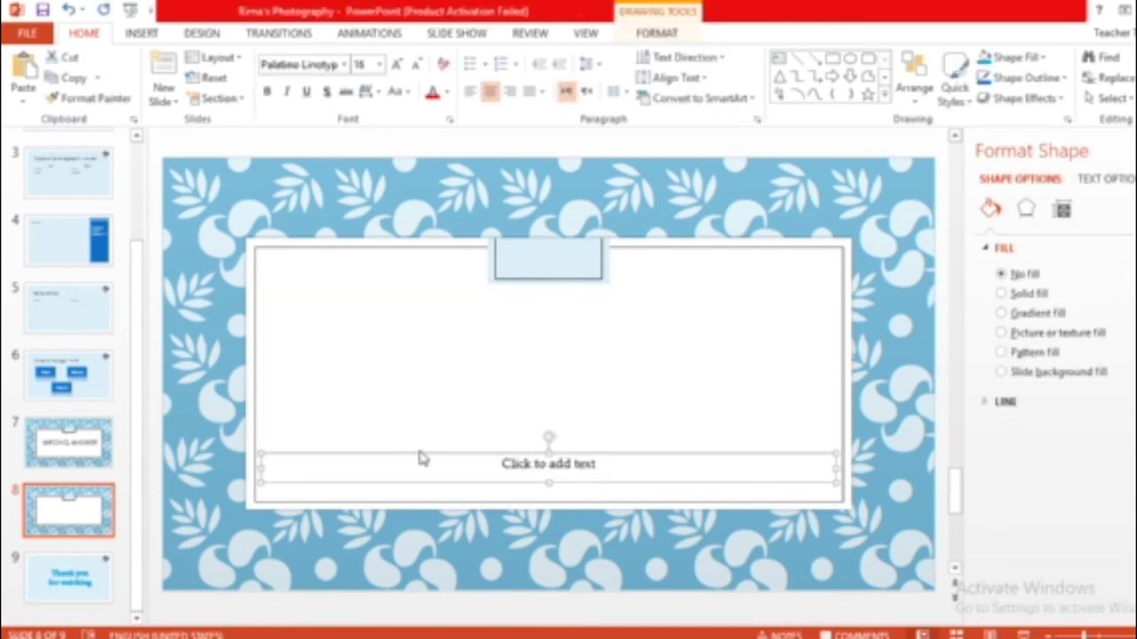
pyautogui.press('Delete')
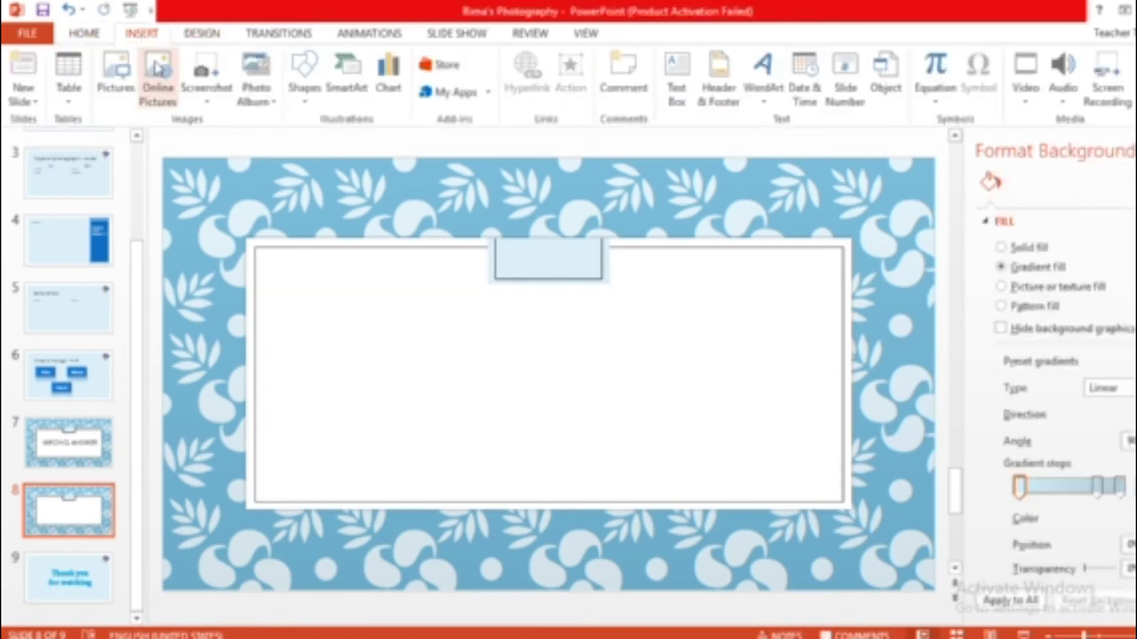
# Step: Insert the Tick_Mark-512 picture on slide 8, then go back to slide 7
pyautogui.click(115, 76)
pyautogui.click(418, 280)
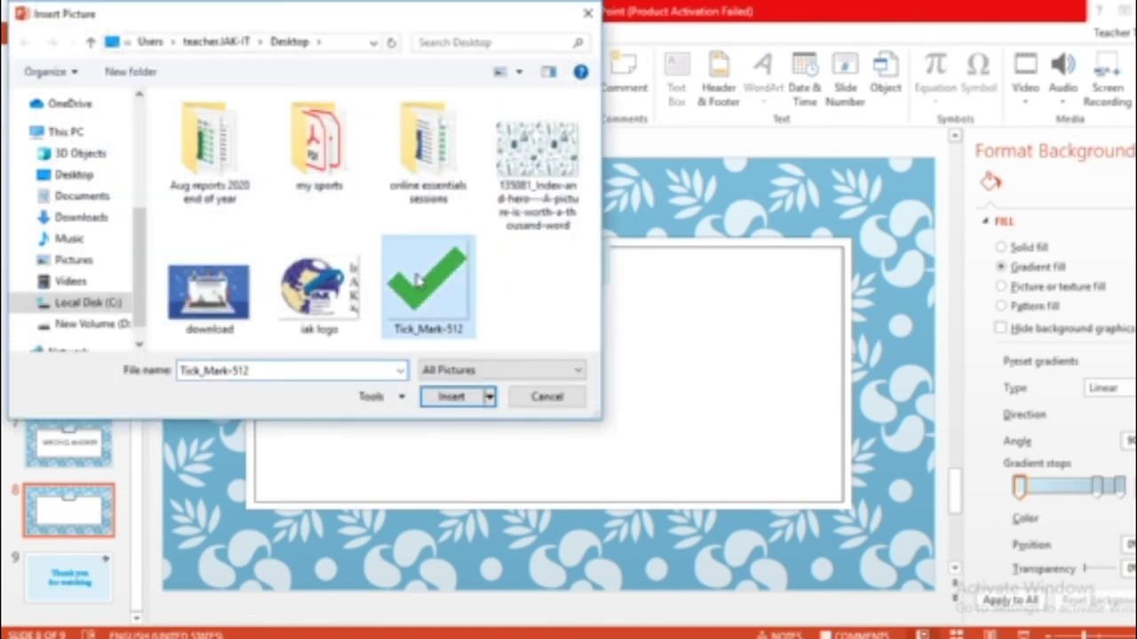
pyautogui.click(464, 396)
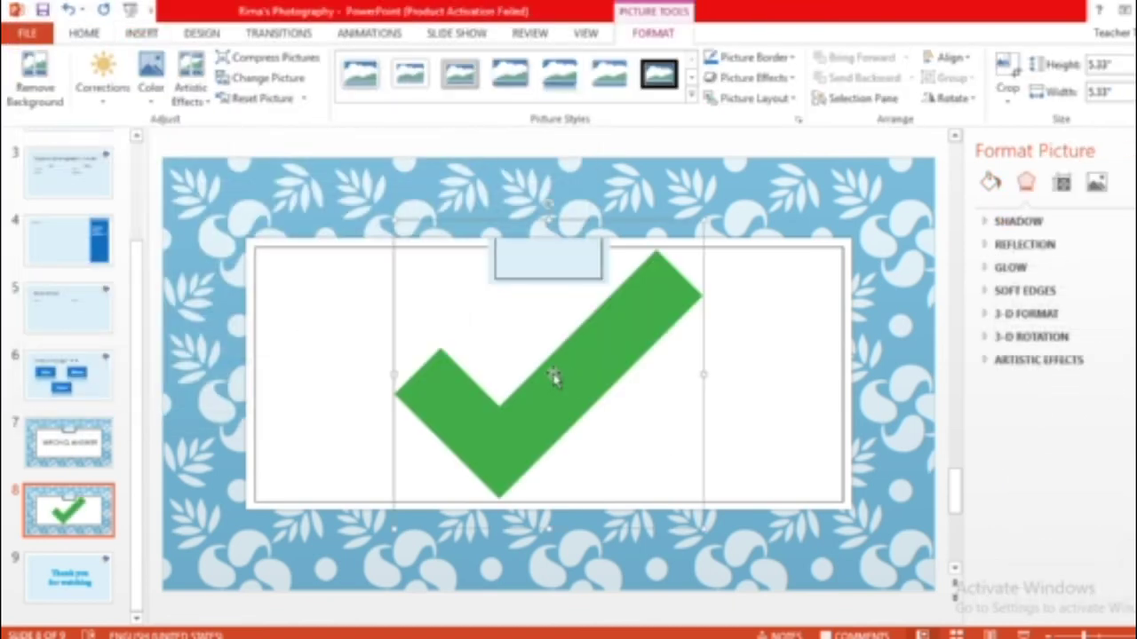
pyautogui.click(52, 444)
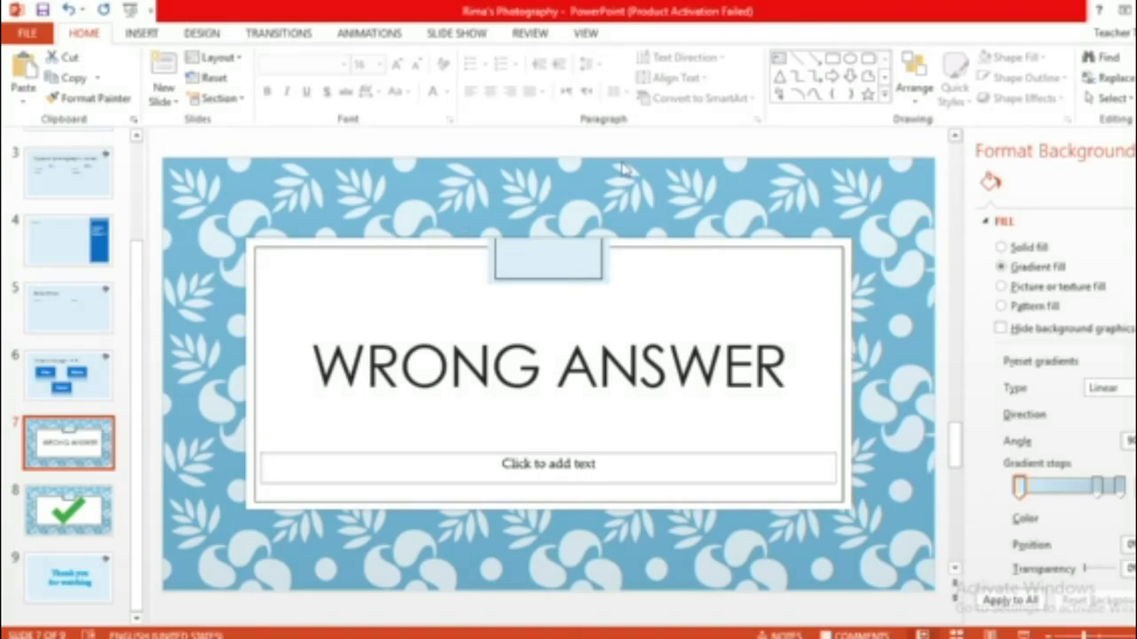
# Step: Draw a Home action button bottom-left on slide 7, hyperlinked to slide 6
pyautogui.click(885, 94)
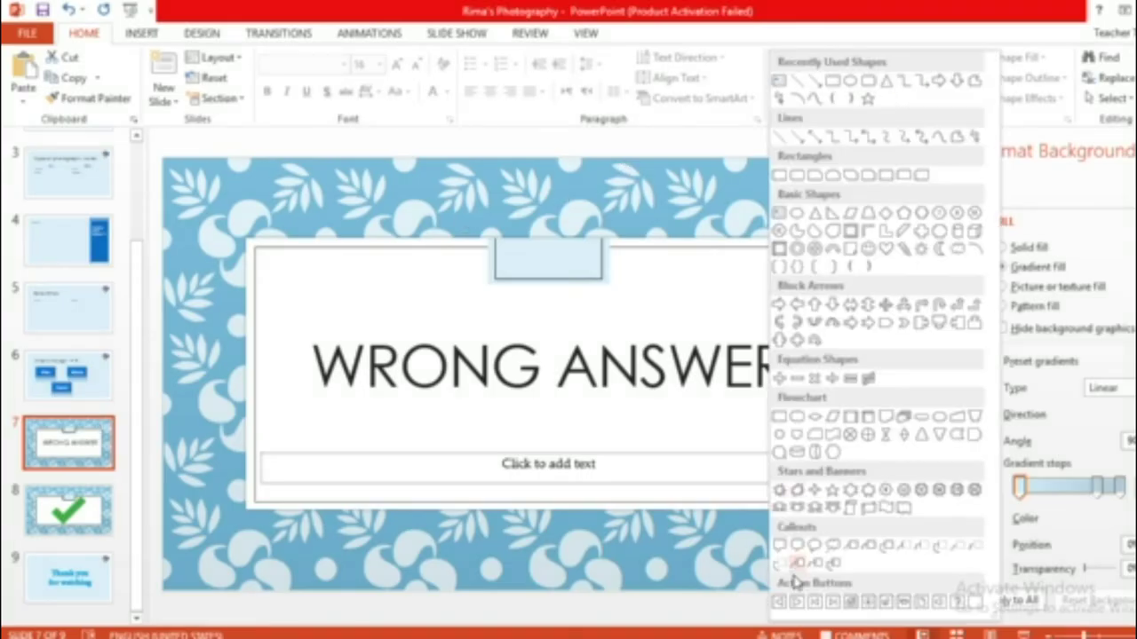
pyautogui.click(849, 604)
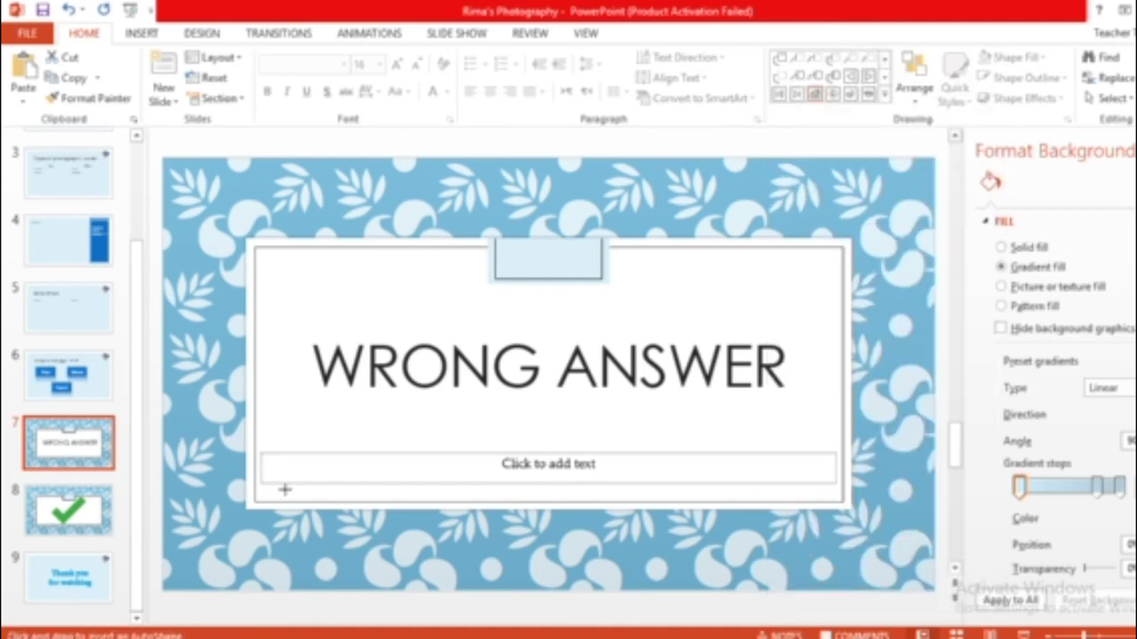
pyautogui.moveTo(264, 444); pyautogui.dragTo(321, 502)
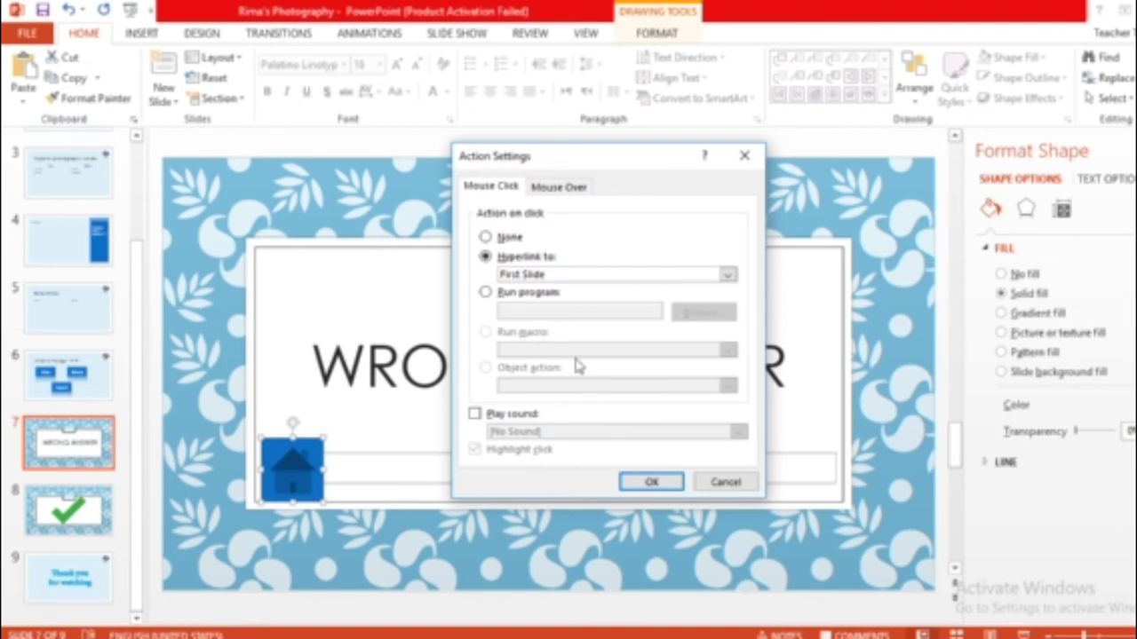
pyautogui.click(557, 277)
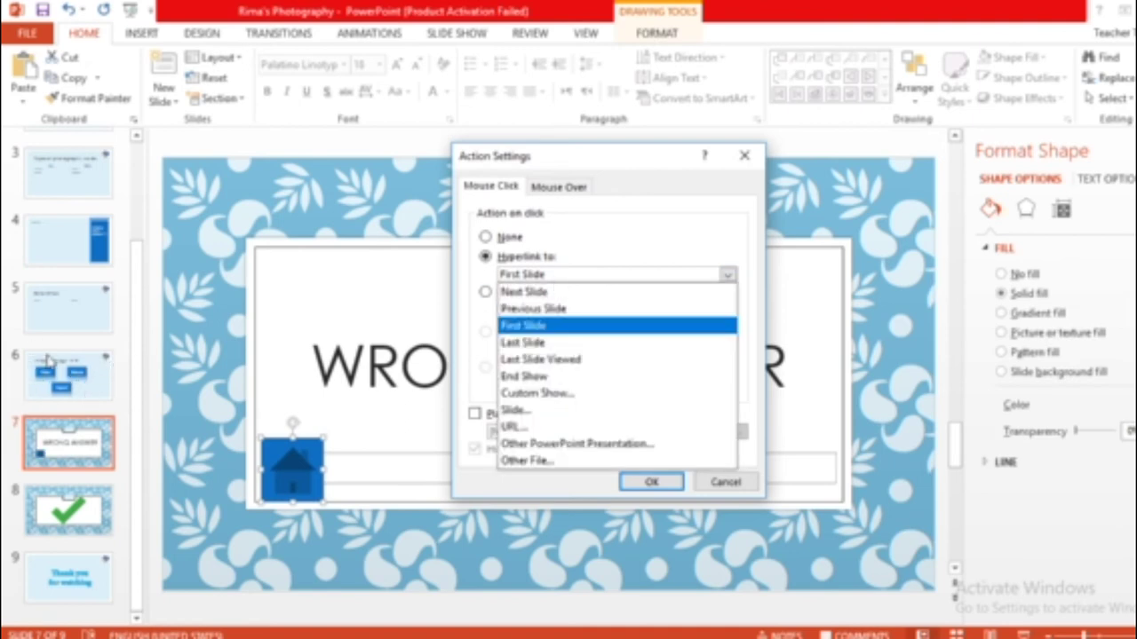
pyautogui.click(520, 410)
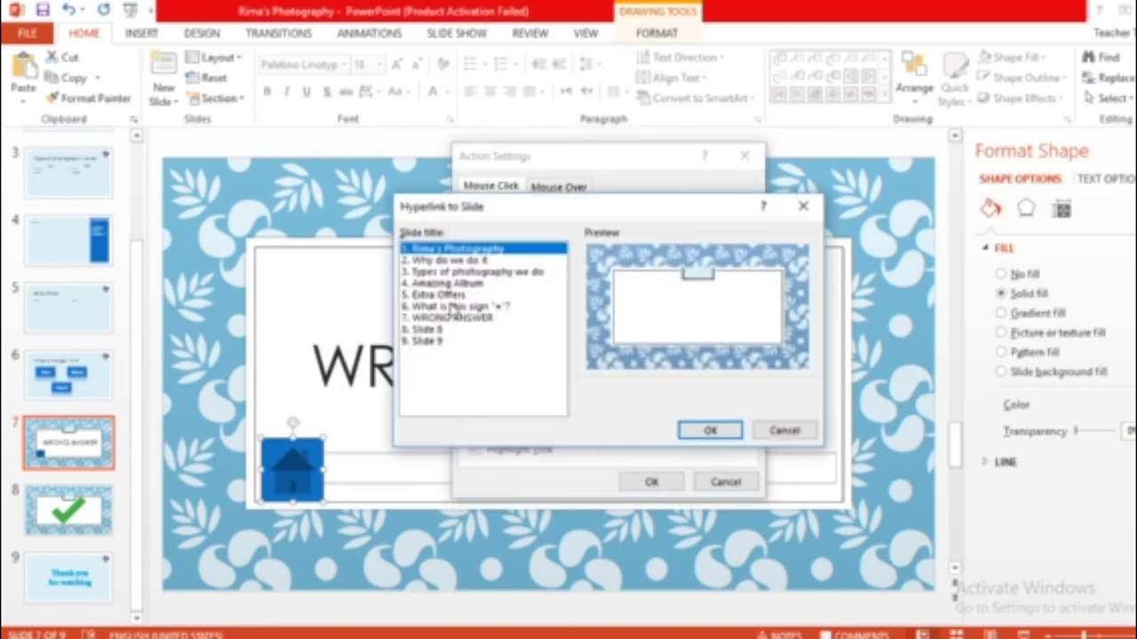
pyautogui.click(419, 306)
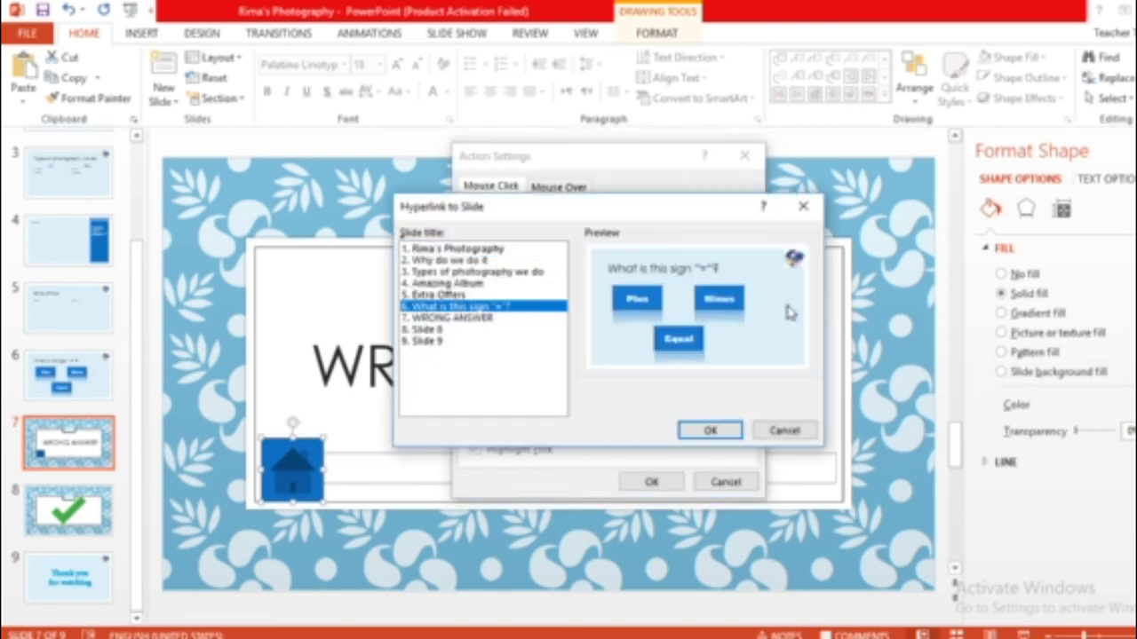
pyautogui.click(711, 430)
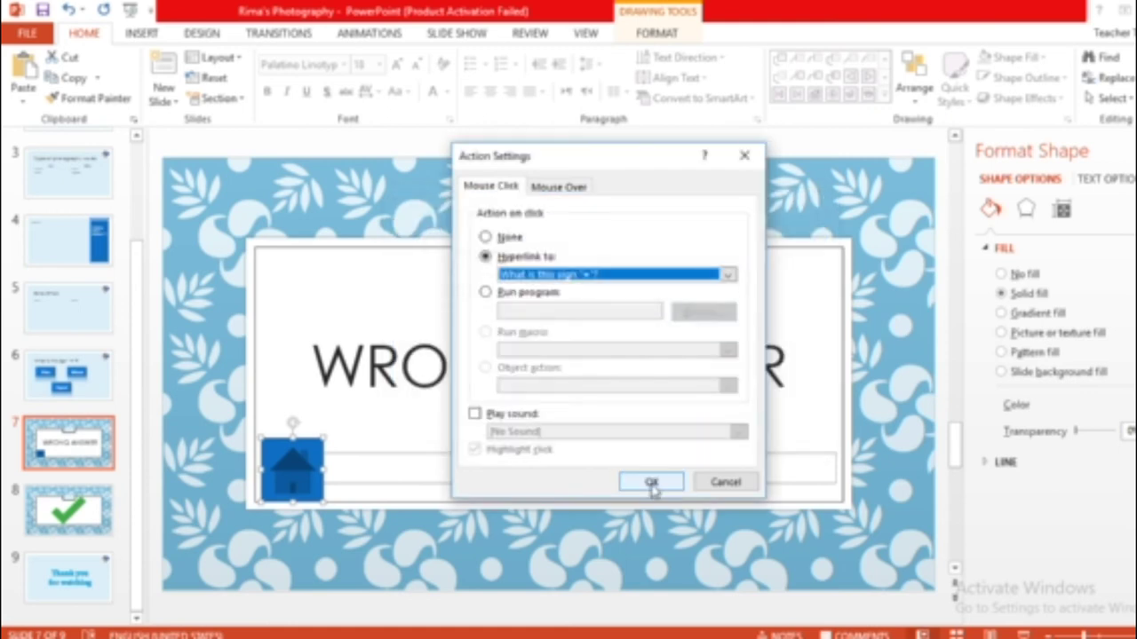
pyautogui.click(652, 480)
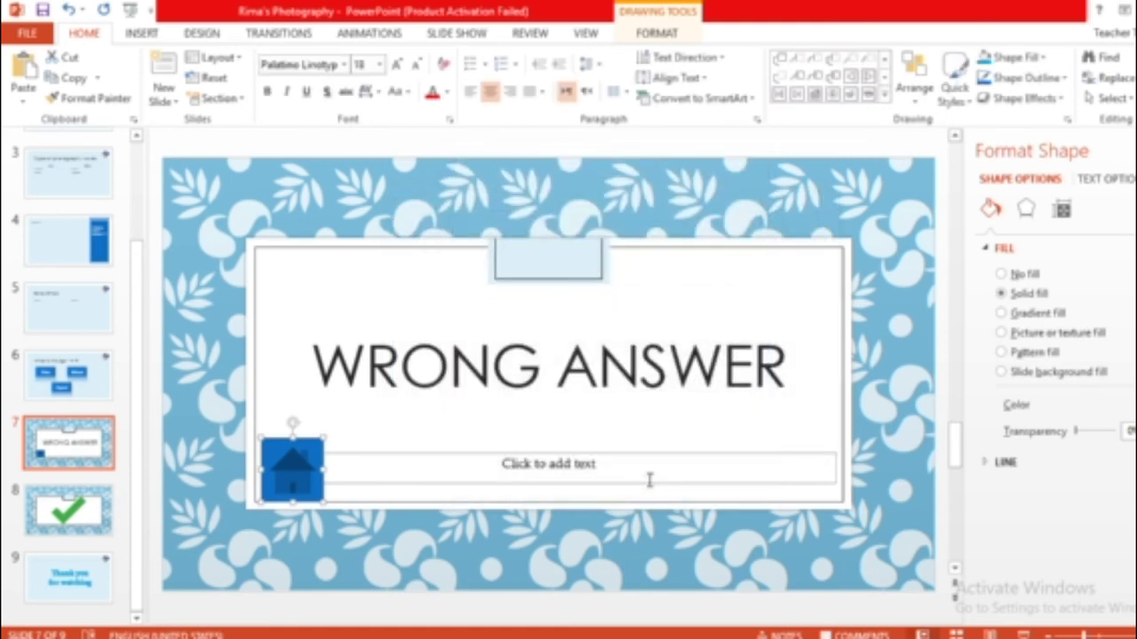
# Step: Copy the home button onto the tick-mark slide 8, then return to slide 6
pyautogui.click(68, 511)
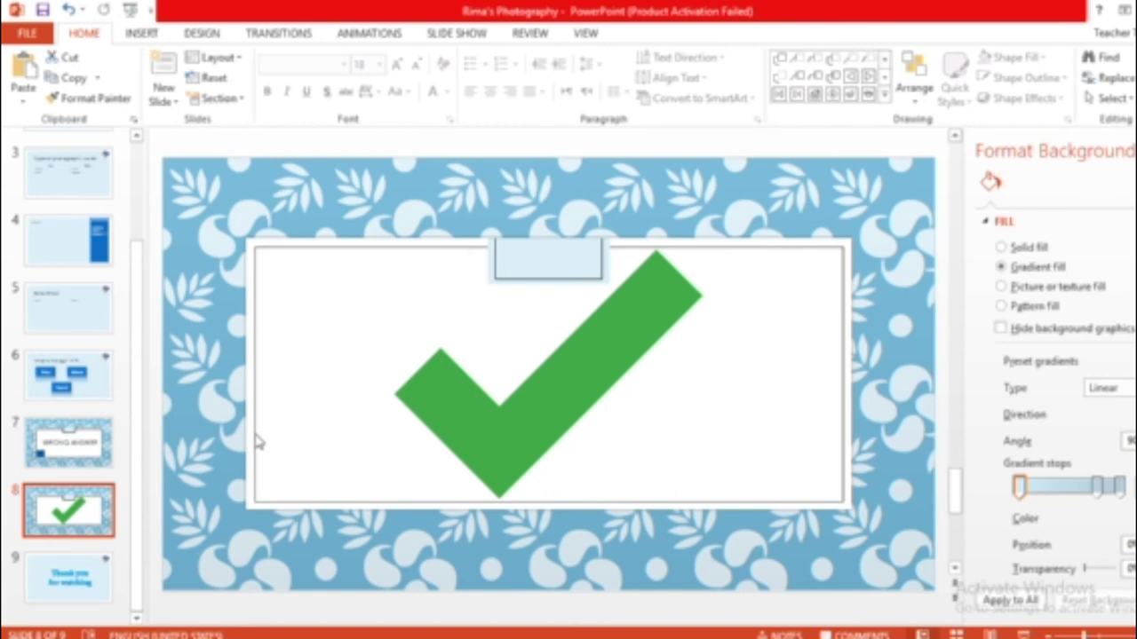
pyautogui.click(69, 443)
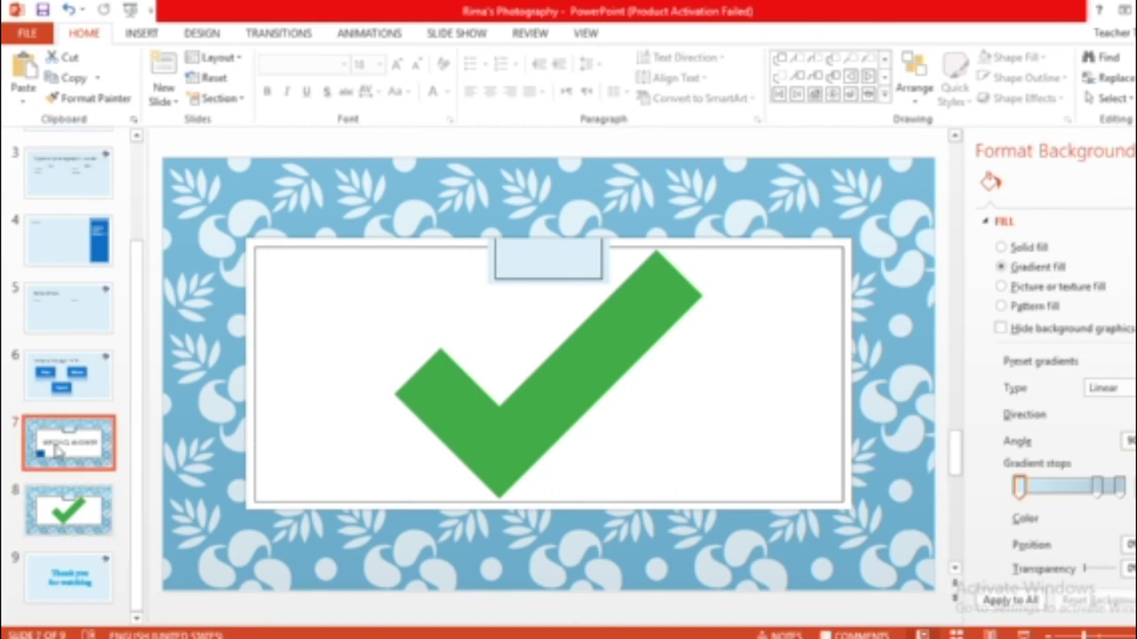
pyautogui.click(294, 466)
pyautogui.rightClick(299, 468)
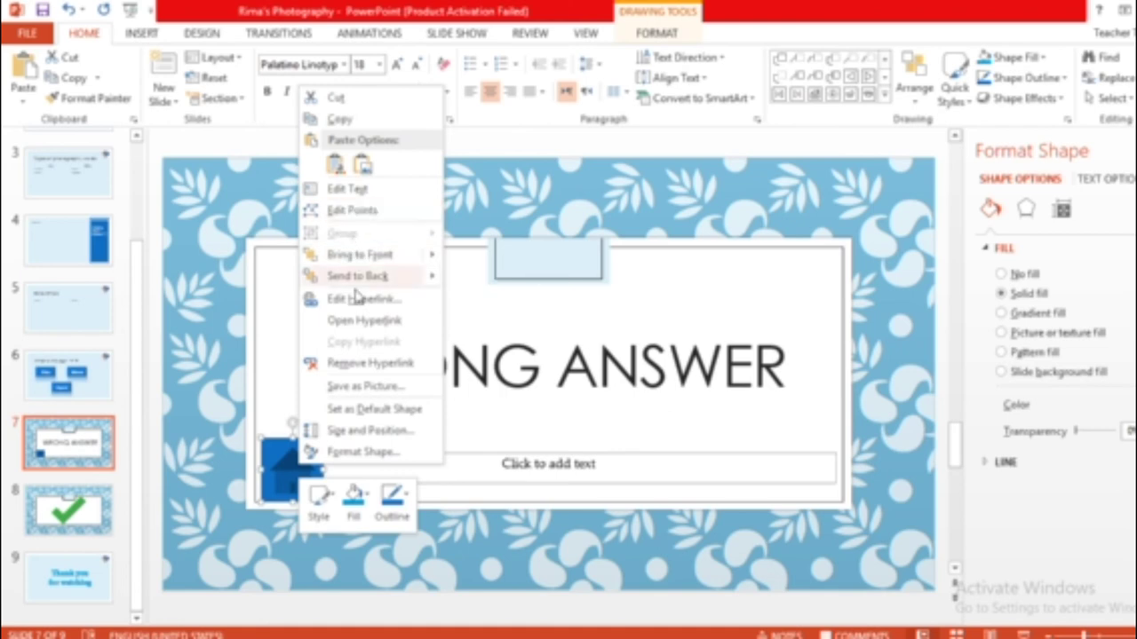
pyautogui.click(356, 122)
pyautogui.click(69, 511)
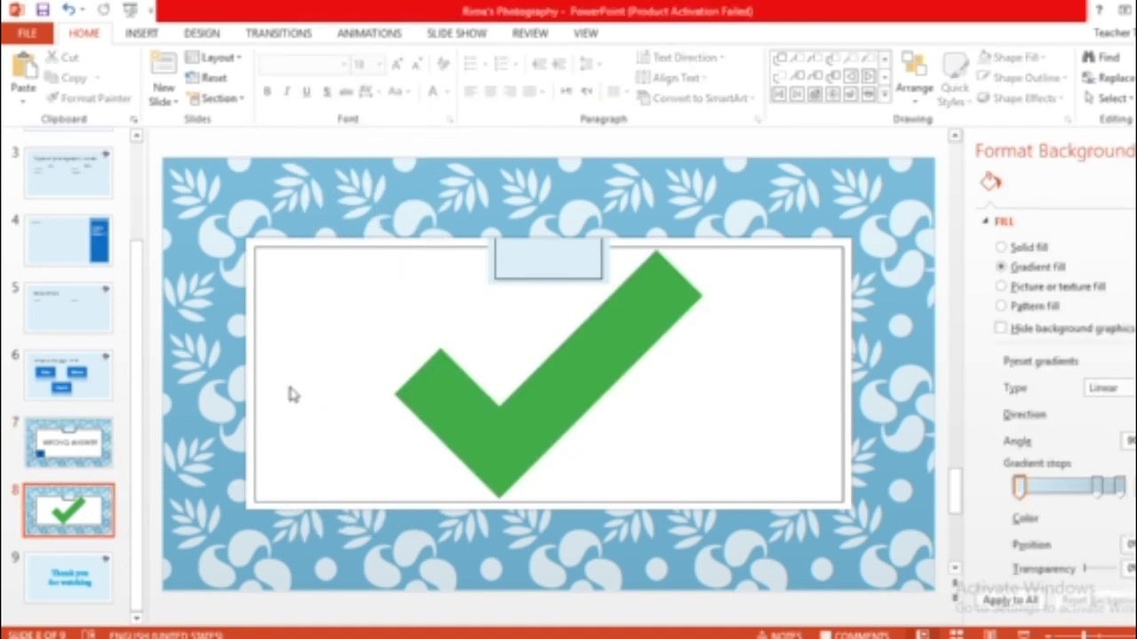
pyautogui.rightClick(294, 395)
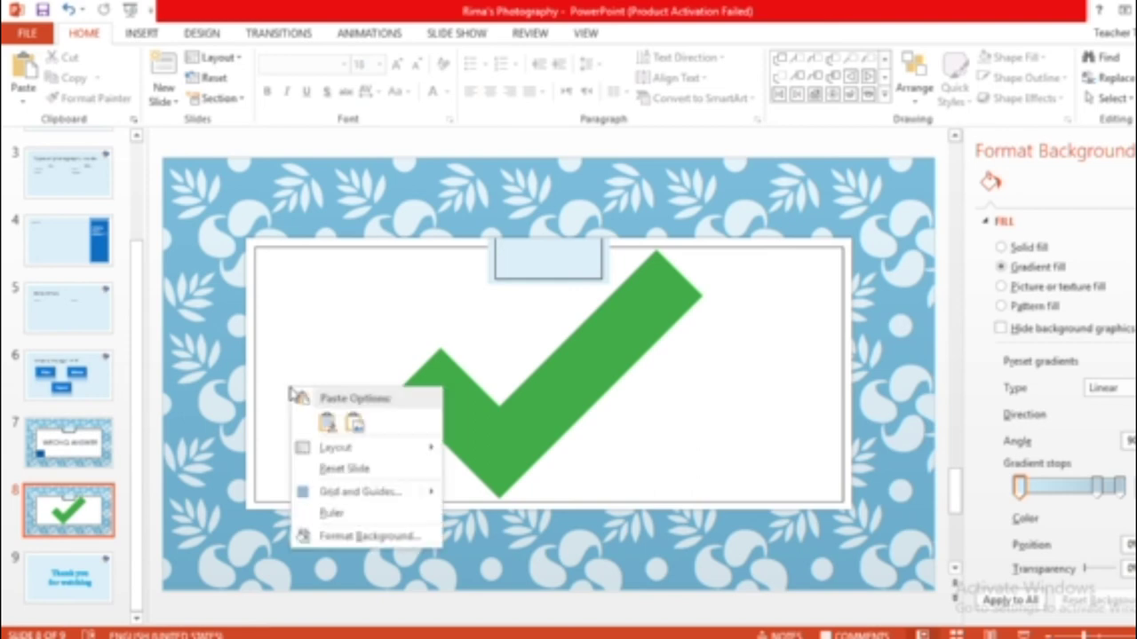
pyautogui.click(334, 428)
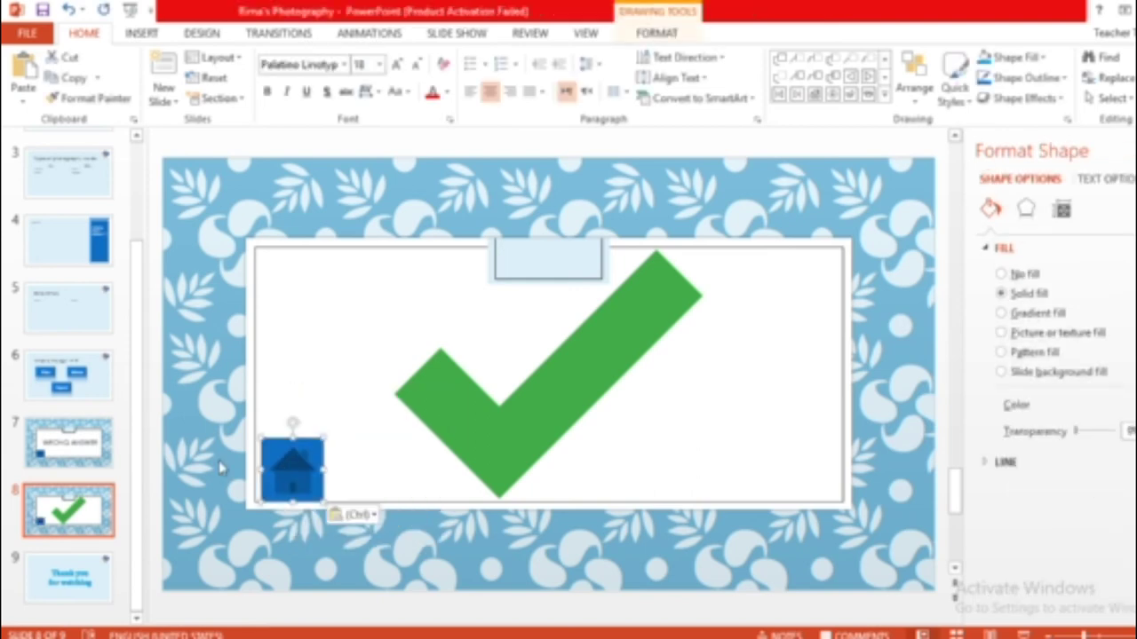
pyautogui.click(68, 374)
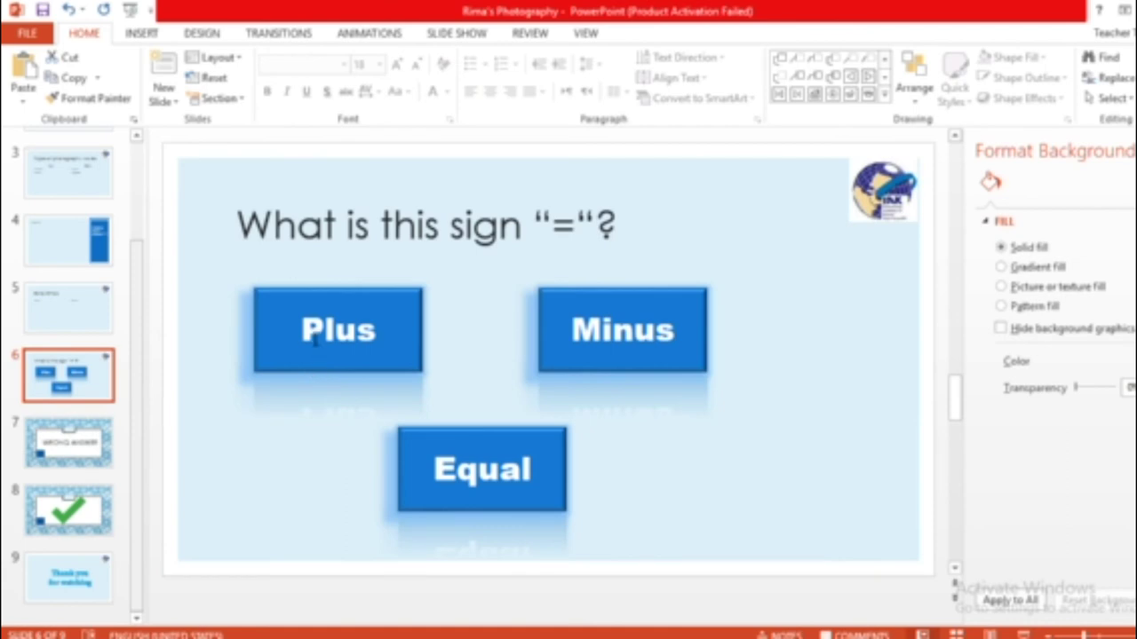
# Step: Hyperlink the Plus and Minus boxes to slide 7, WRONG ANSWER
pyautogui.click(315, 342)
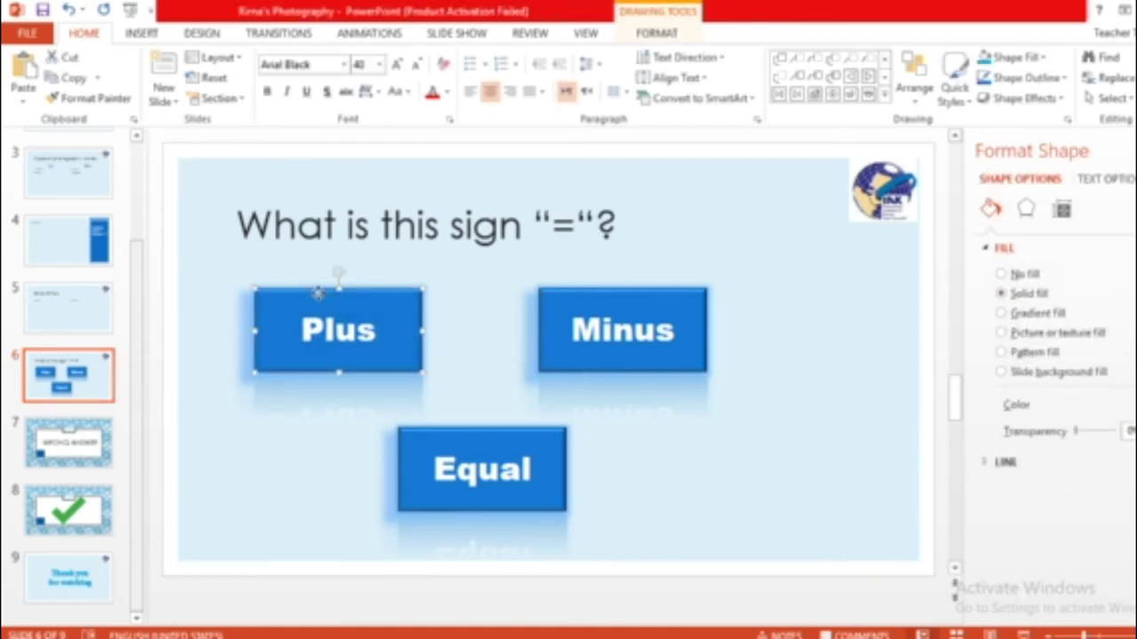
pyautogui.rightClick(317, 292)
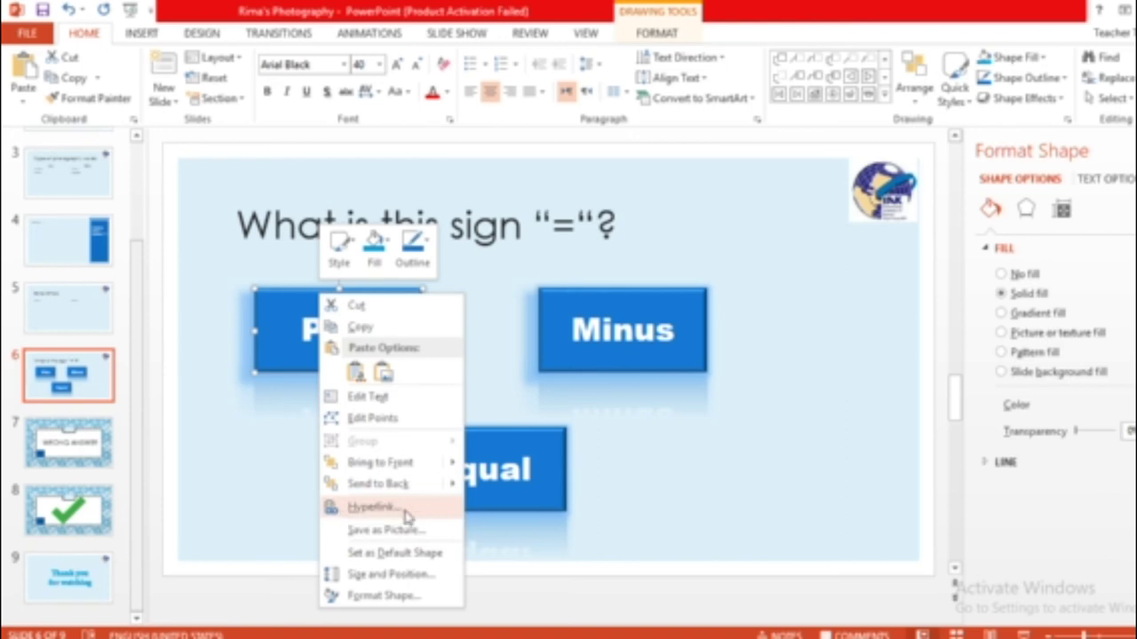
pyautogui.click(372, 507)
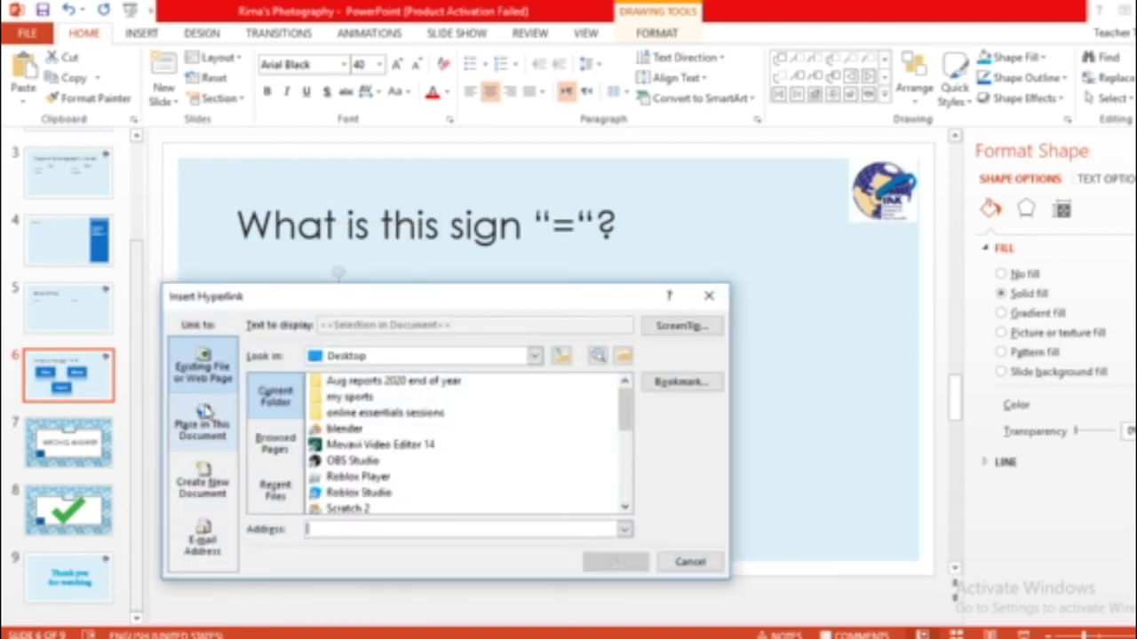
pyautogui.click(195, 423)
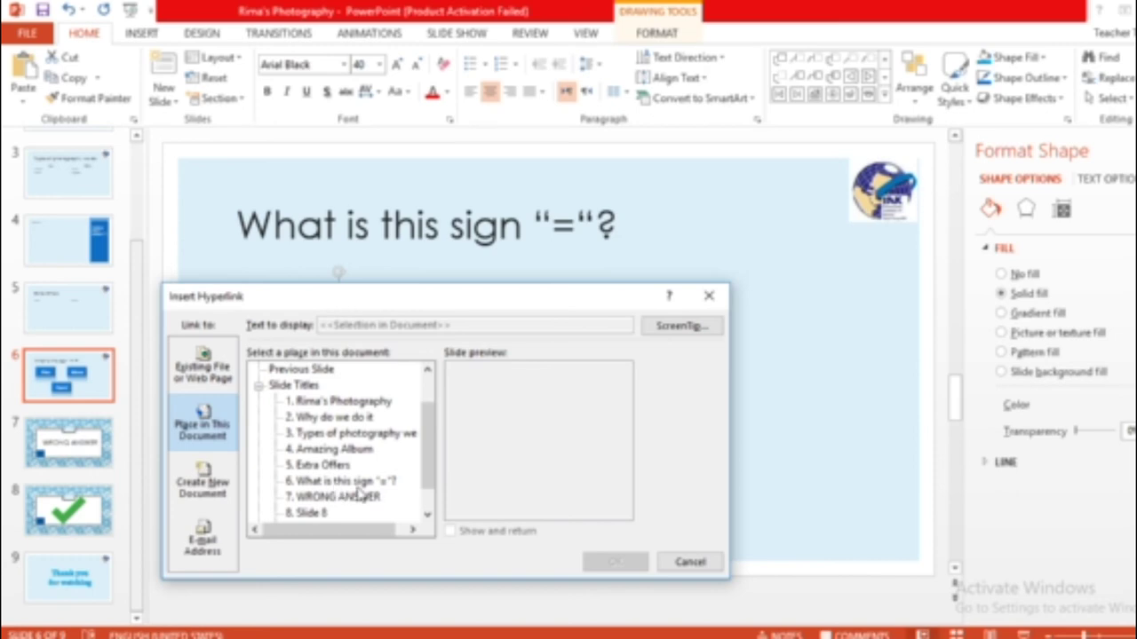
pyautogui.click(341, 500)
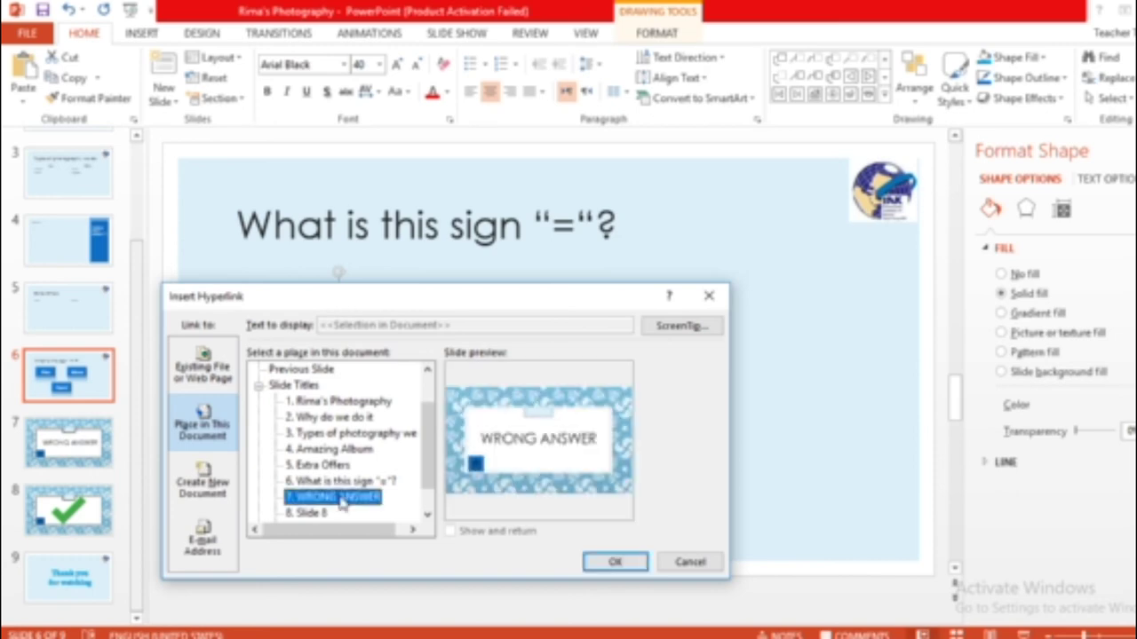
pyautogui.click(615, 563)
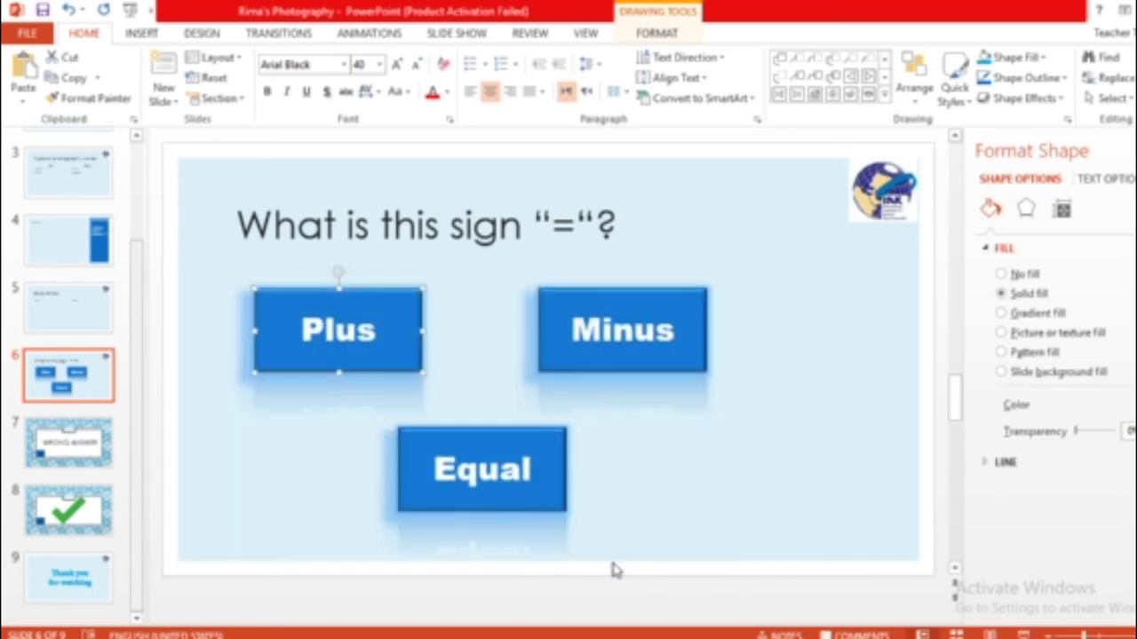
pyautogui.click(584, 355)
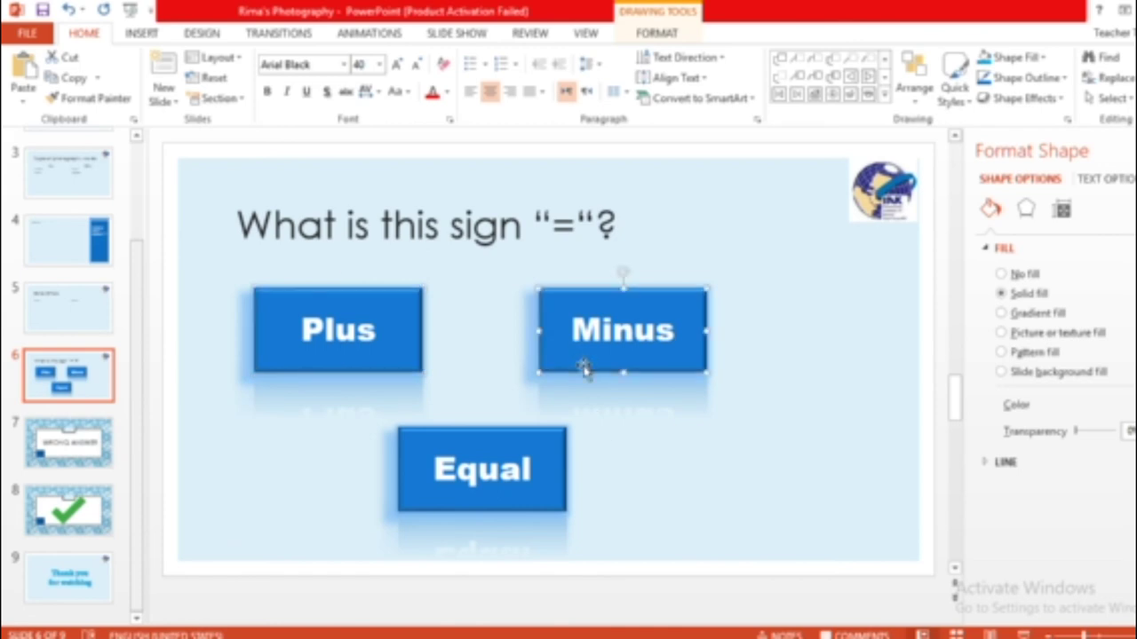
pyautogui.rightClick(581, 362)
pyautogui.click(620, 269)
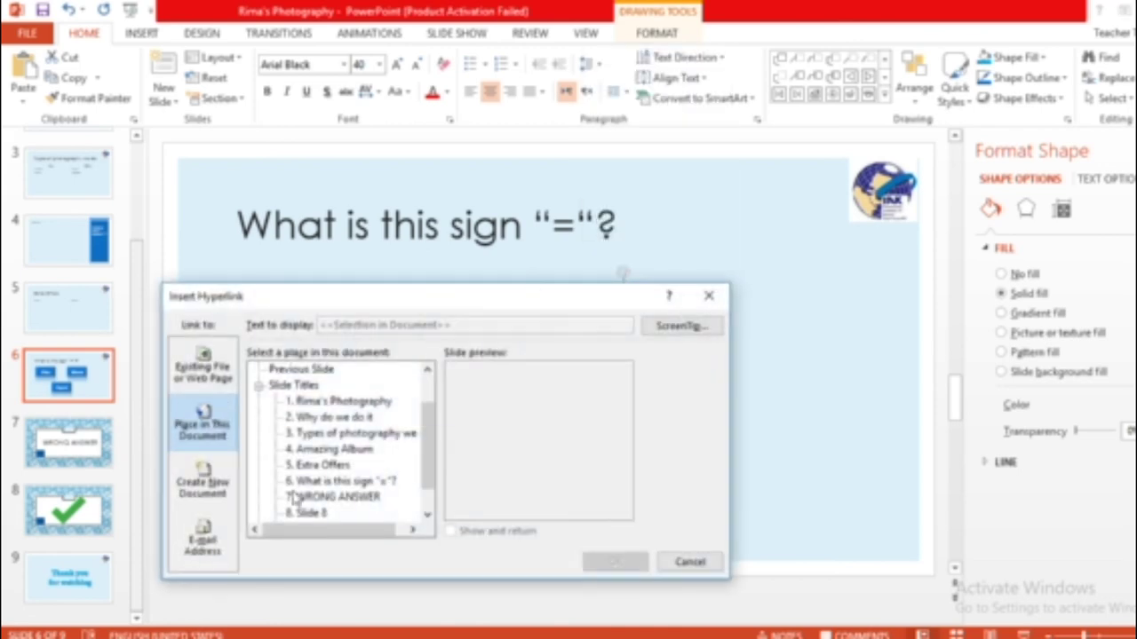
pyautogui.click(302, 497)
pyautogui.click(614, 562)
# Step: Hyperlink the whole Equal shape to slide 8, the tick-mark slide
pyautogui.click(484, 452)
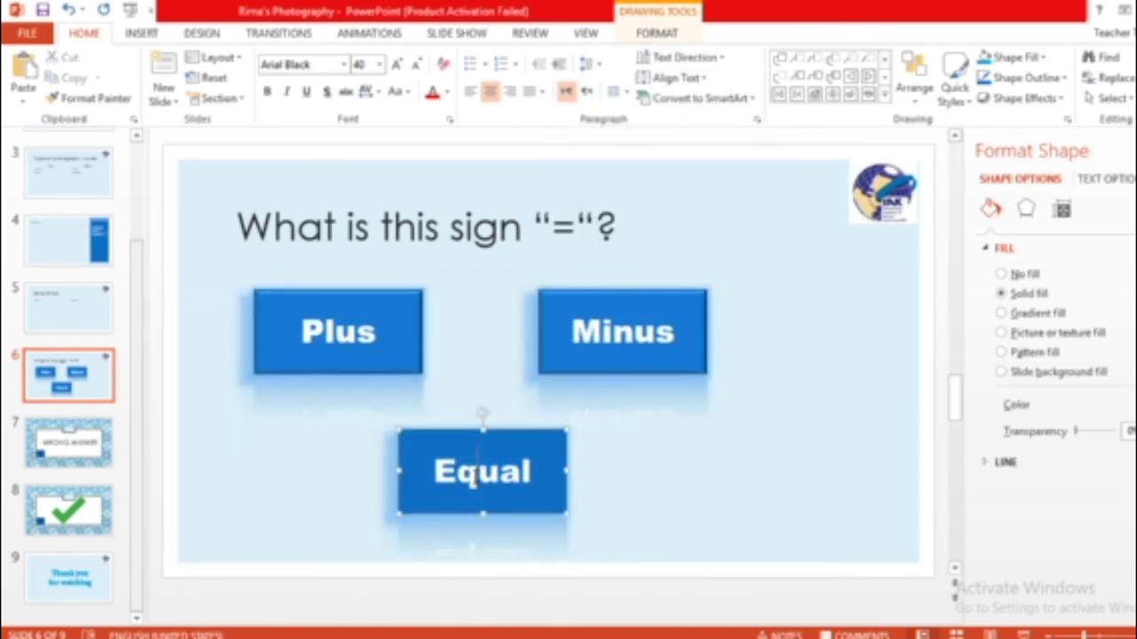
pyautogui.rightClick(477, 480)
pyautogui.click(511, 376)
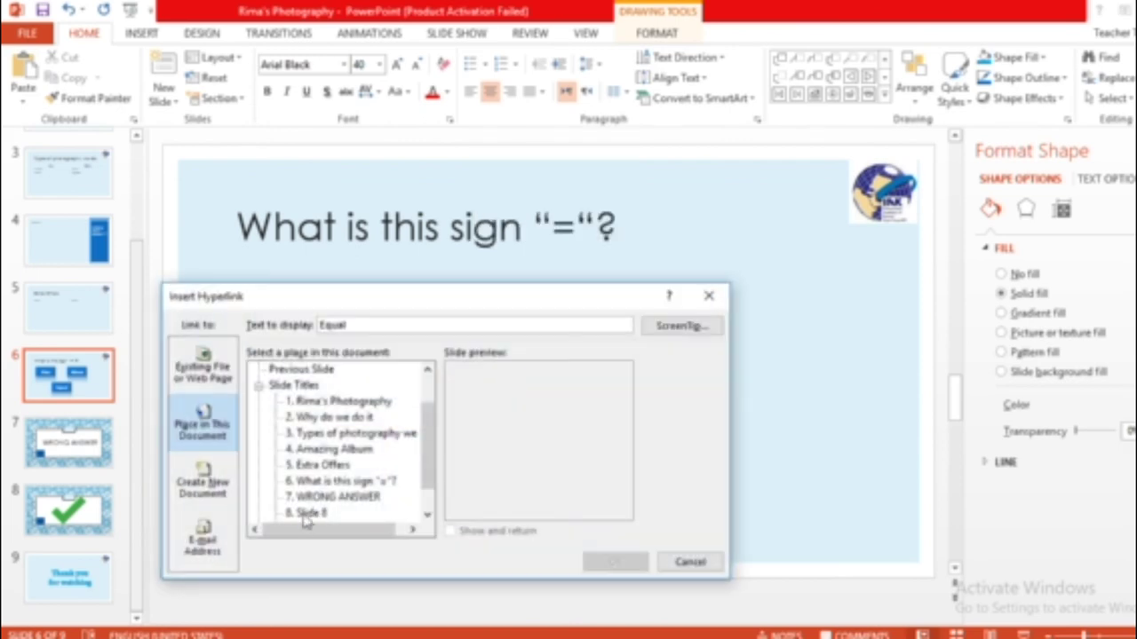
pyautogui.click(306, 513)
pyautogui.click(615, 562)
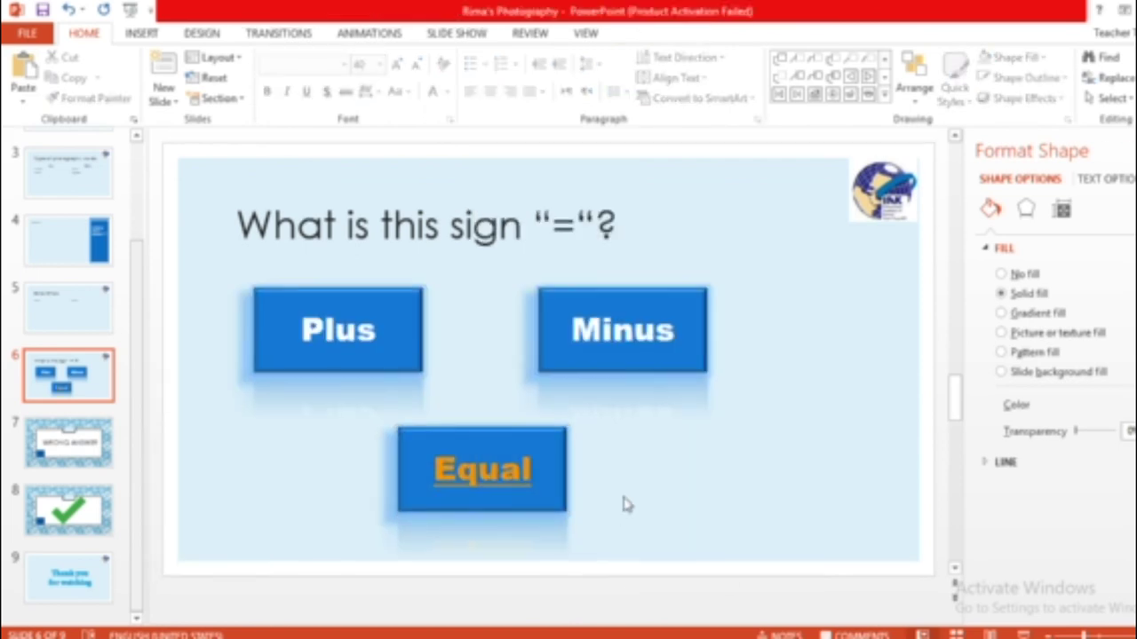
pyautogui.hotkey('ctrl', 'z')
pyautogui.rightClick(560, 463)
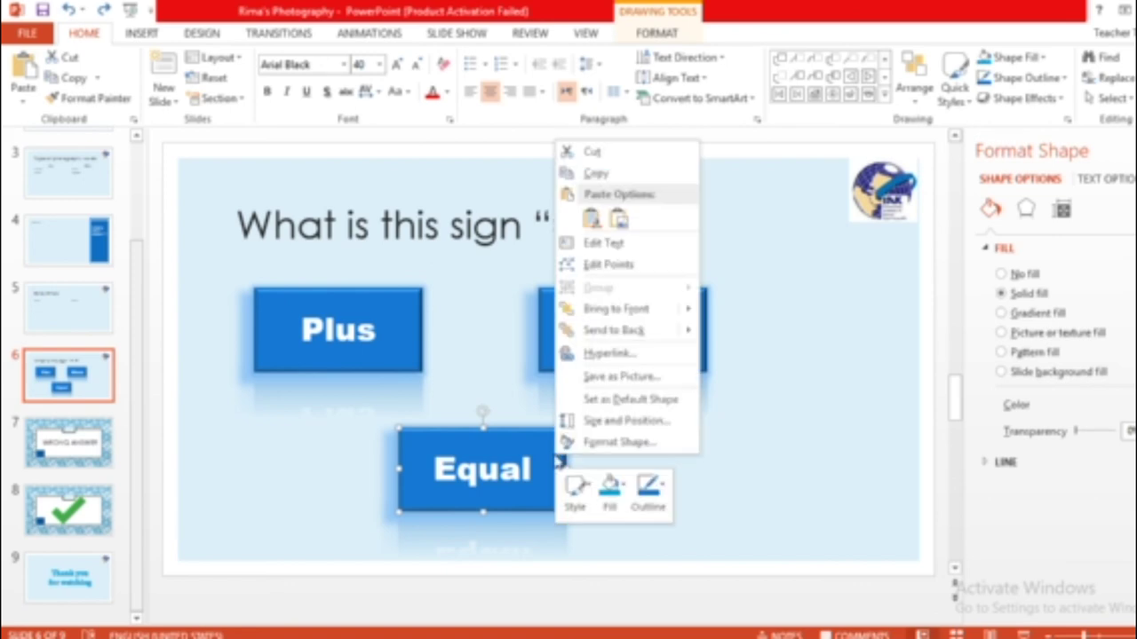
pyautogui.click(610, 352)
pyautogui.click(306, 513)
pyautogui.click(604, 559)
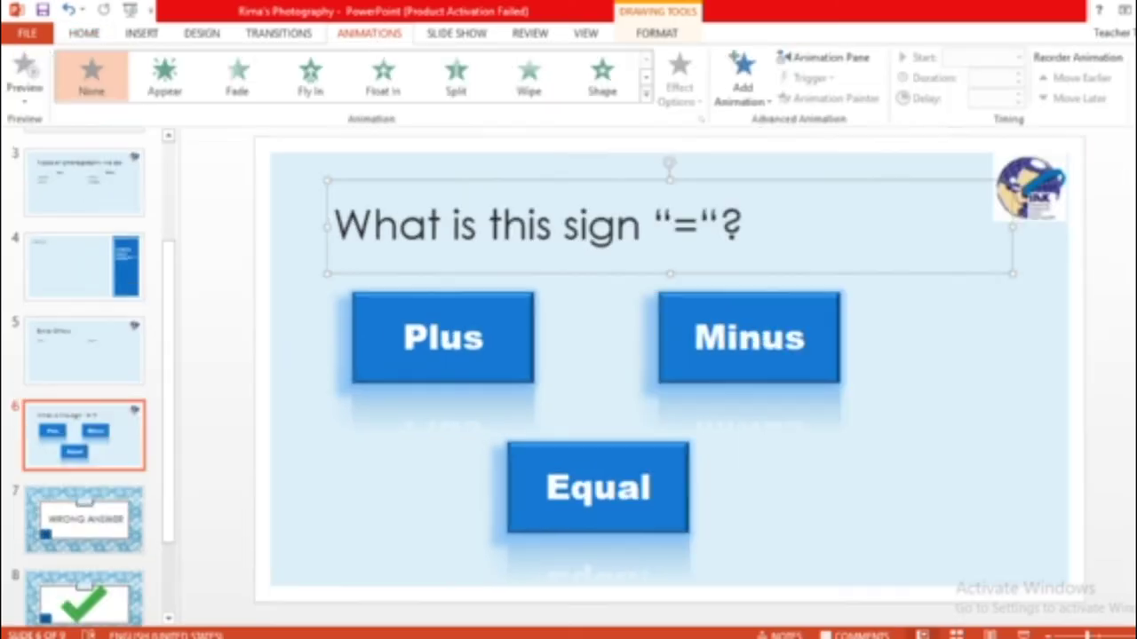
# Step: Give the question title and the Plus box Float In animations
pyautogui.click(804, 58)
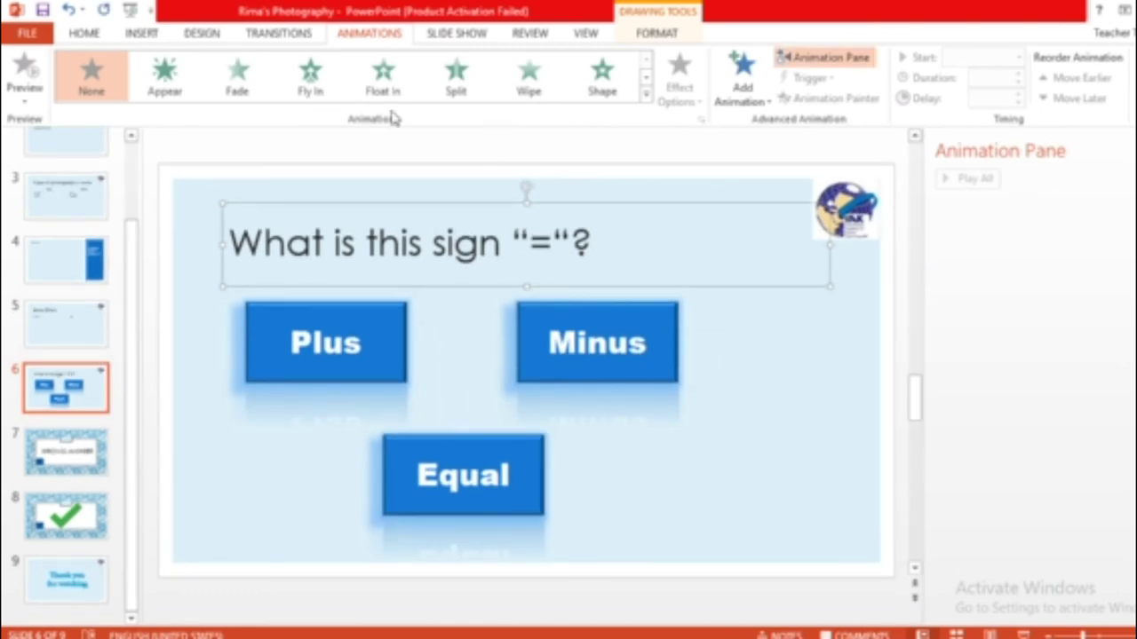
pyautogui.click(382, 78)
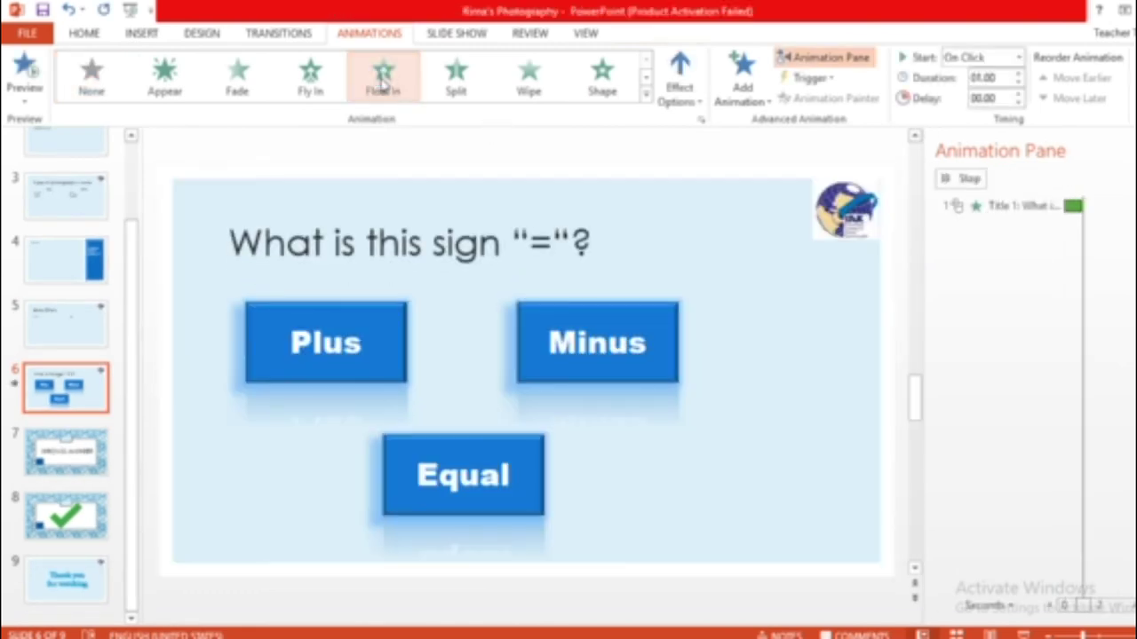
pyautogui.click(377, 307)
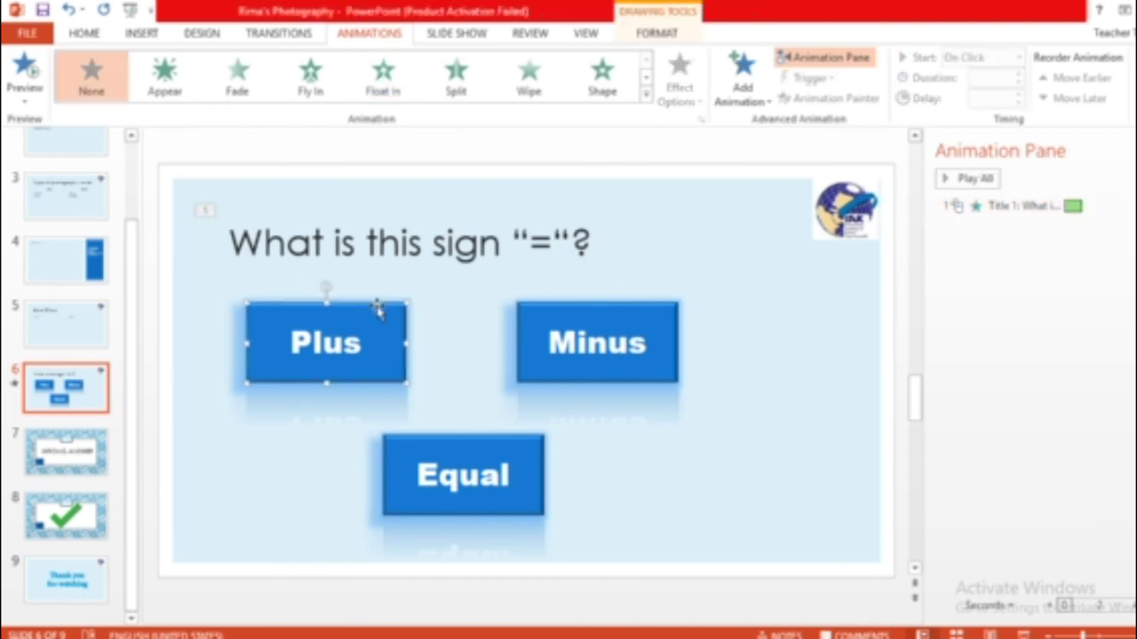
pyautogui.click(1021, 205)
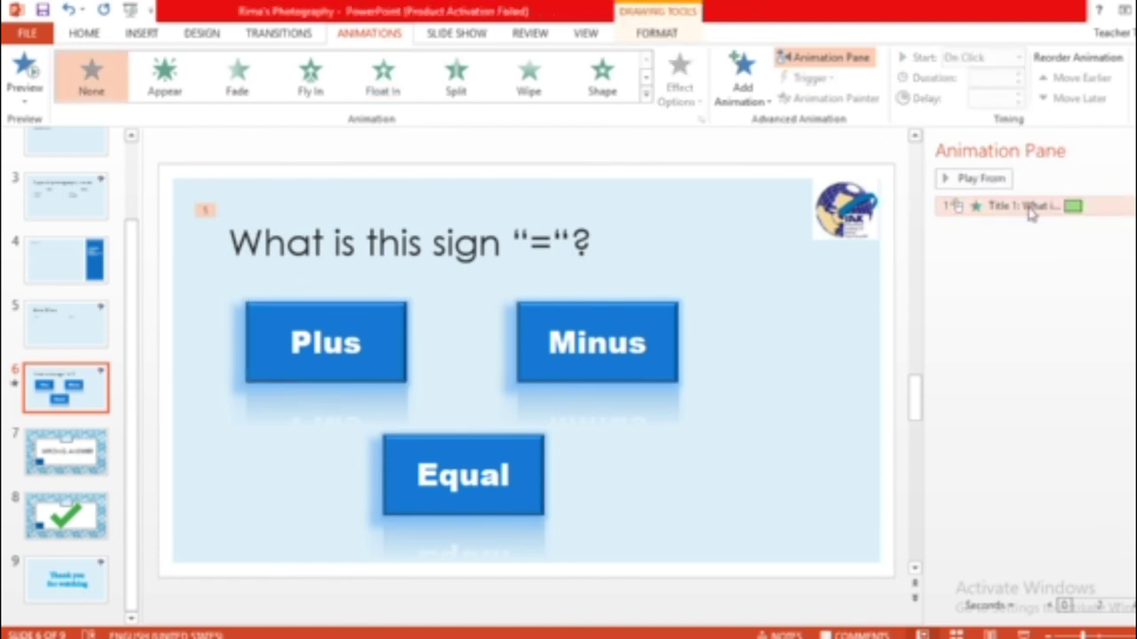
pyautogui.click(337, 318)
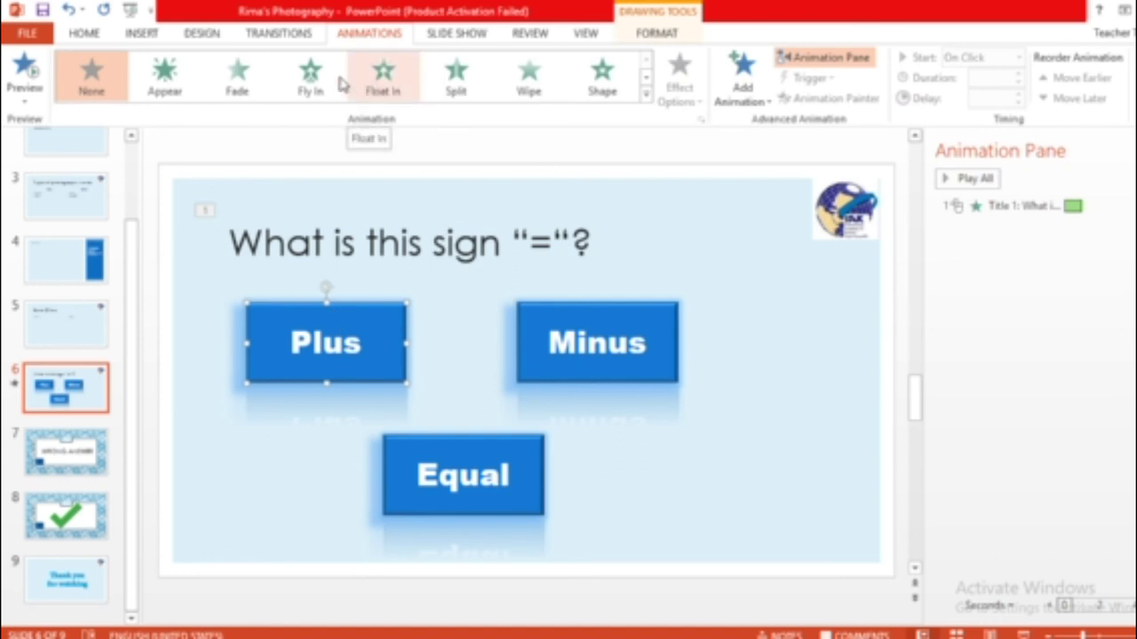
pyautogui.click(382, 84)
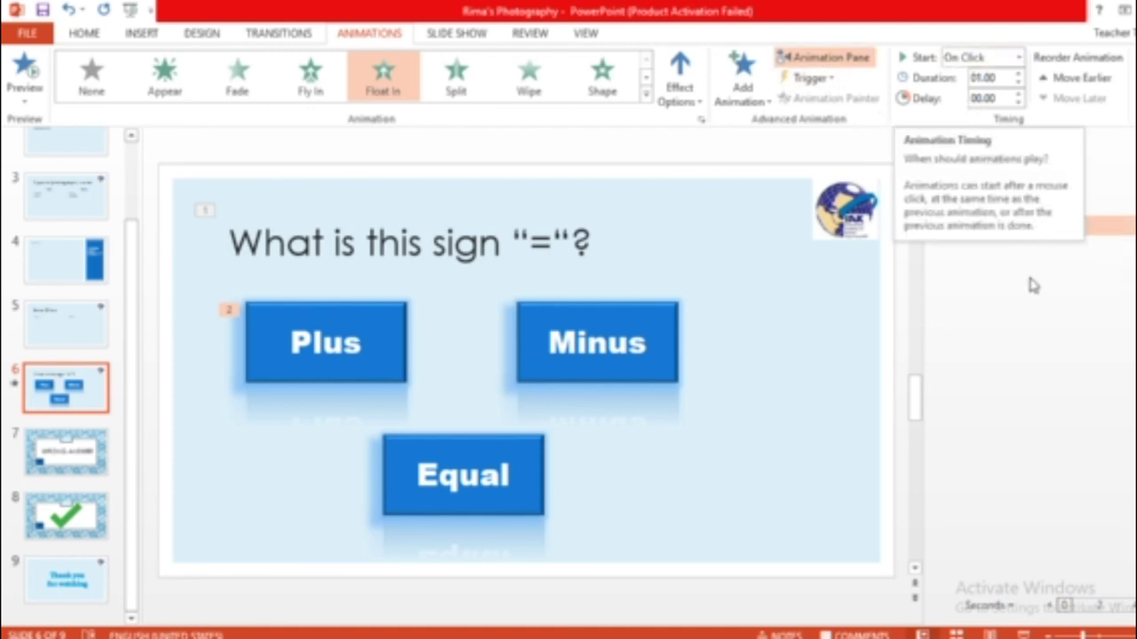
# Step: Give the Minus and Equal boxes Float In animations too
pyautogui.click(572, 377)
pyautogui.click(830, 58)
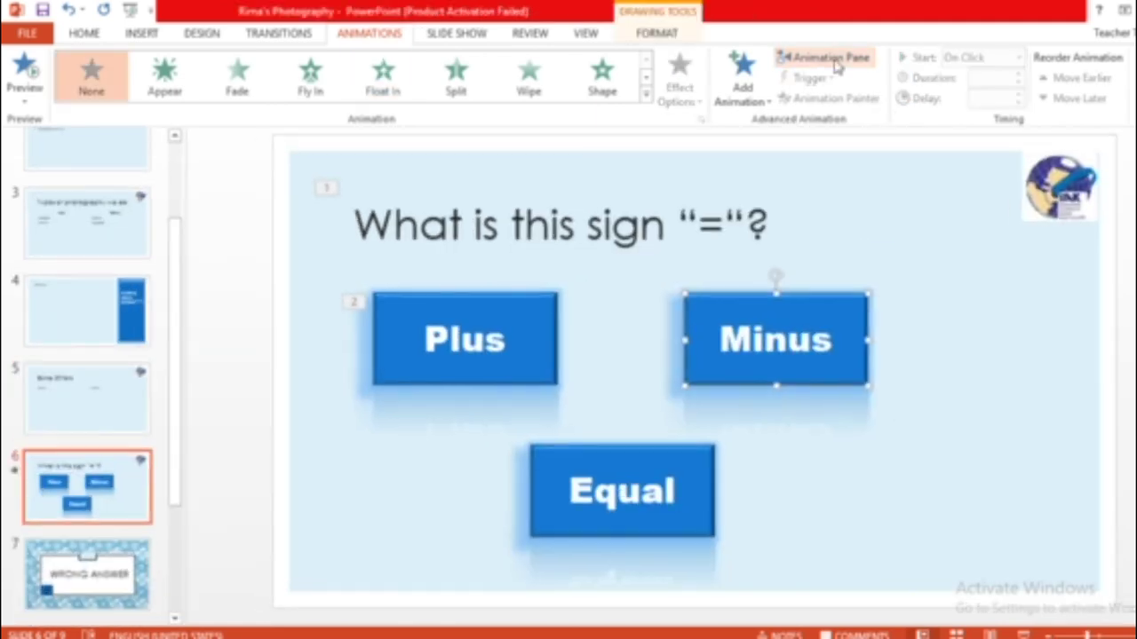
pyautogui.click(830, 58)
pyautogui.click(387, 80)
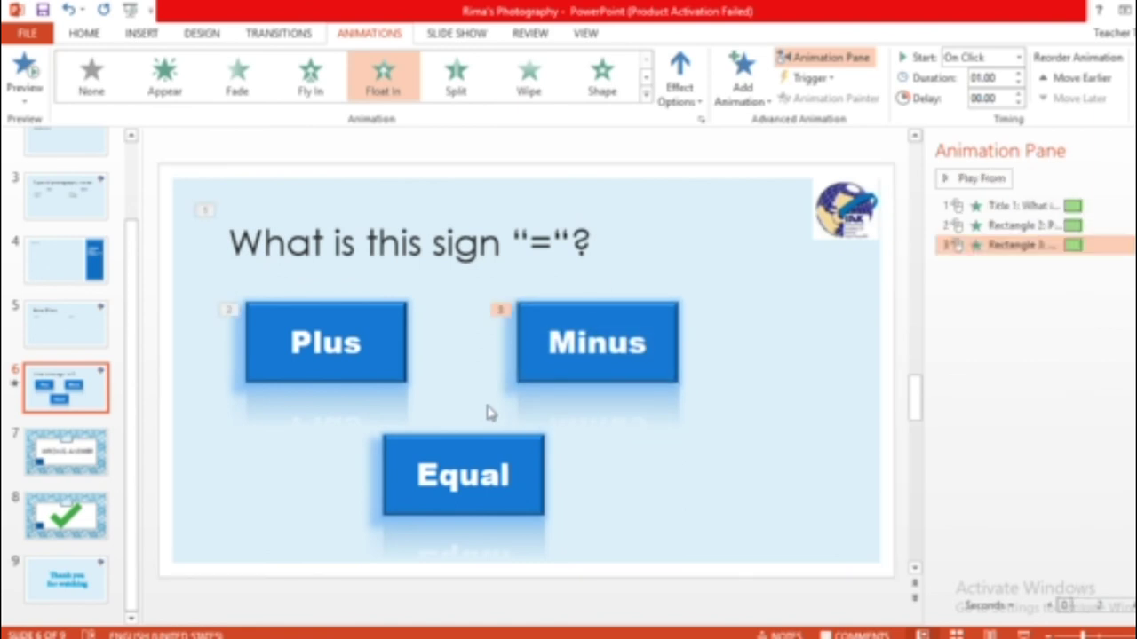
pyautogui.click(499, 511)
pyautogui.click(398, 89)
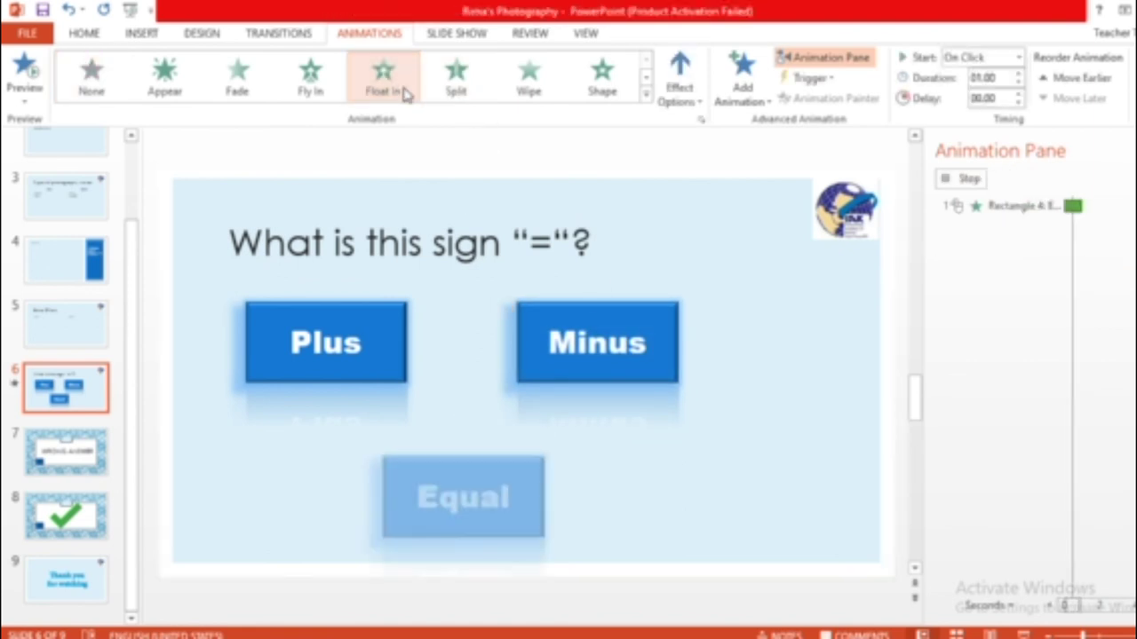
pyautogui.click(405, 224)
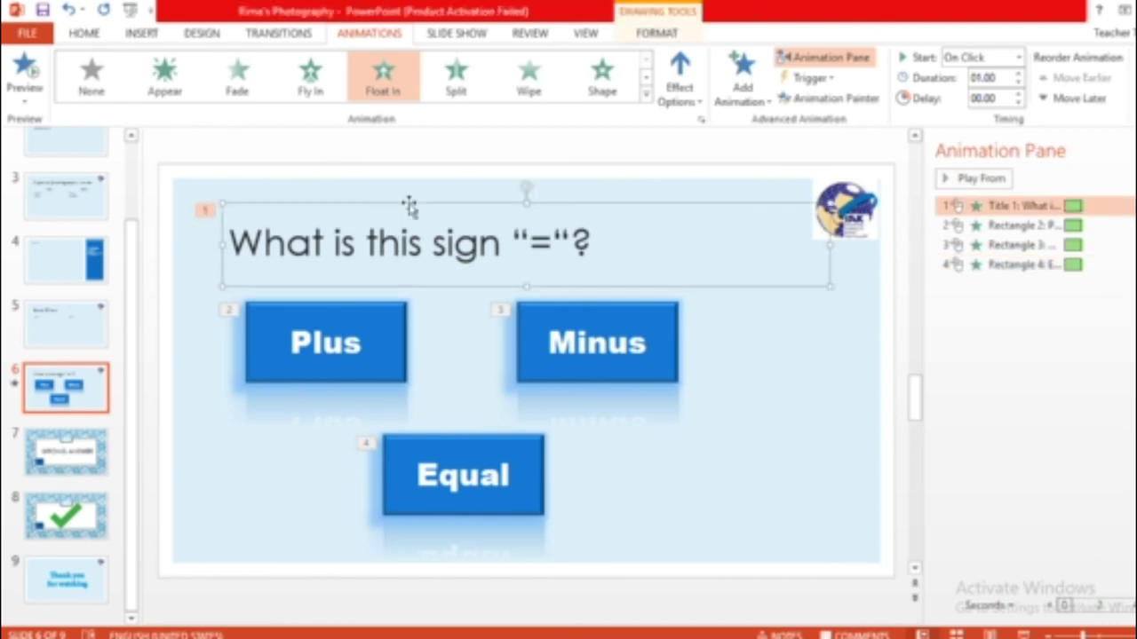
# Step: Set the Plus and Minus animations to start After Previous with a 3-second duration
pyautogui.click(968, 225)
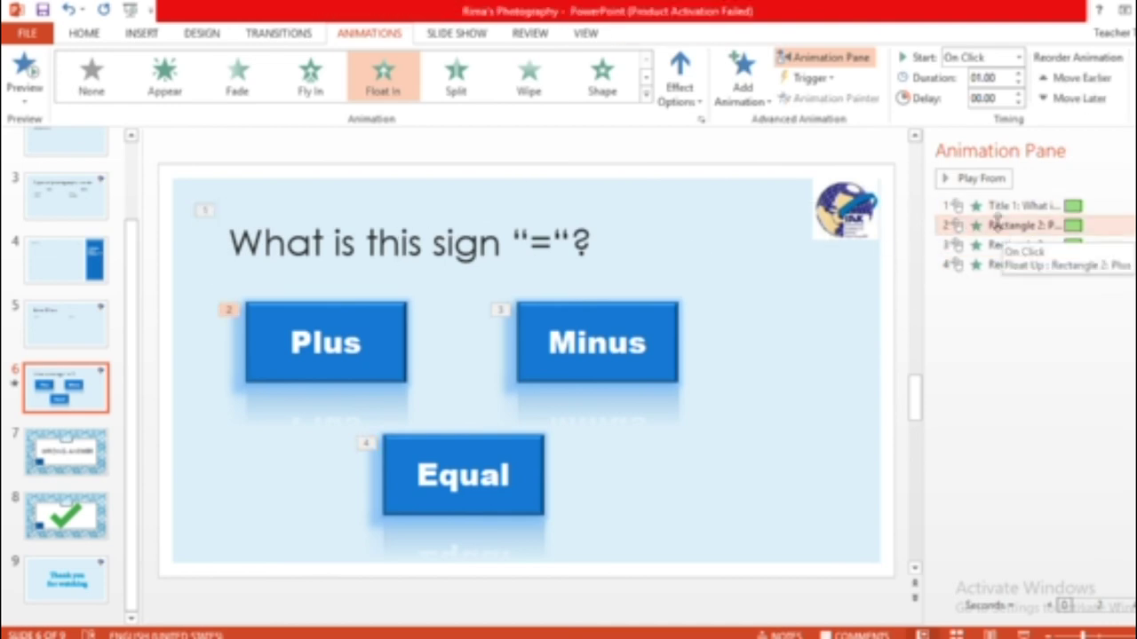
pyautogui.click(1018, 57)
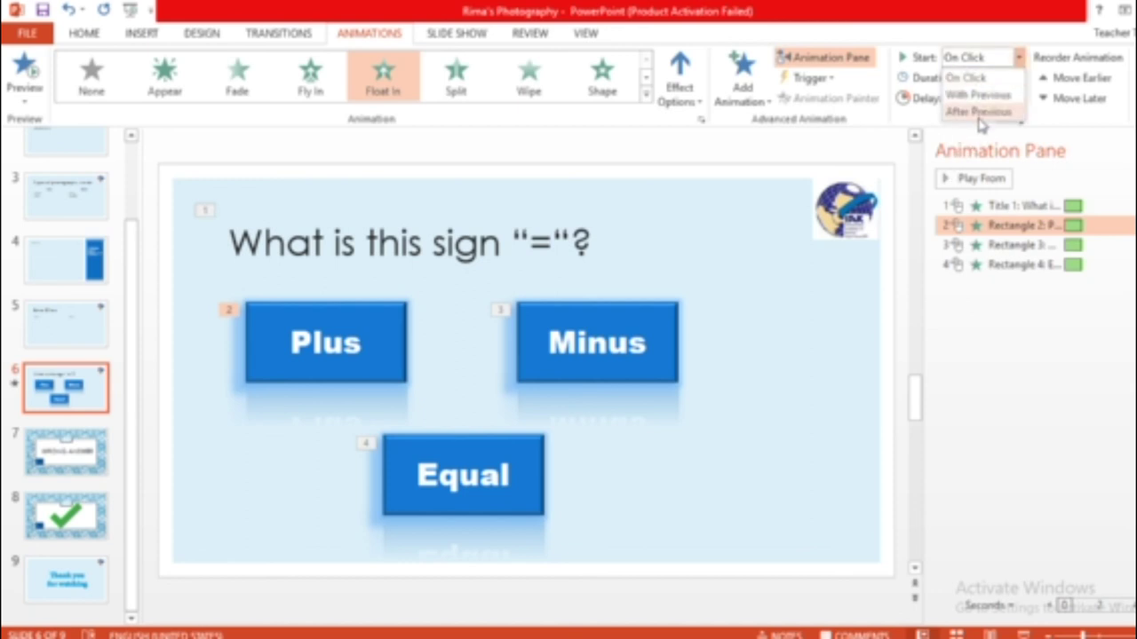
pyautogui.click(980, 110)
pyautogui.click(979, 78)
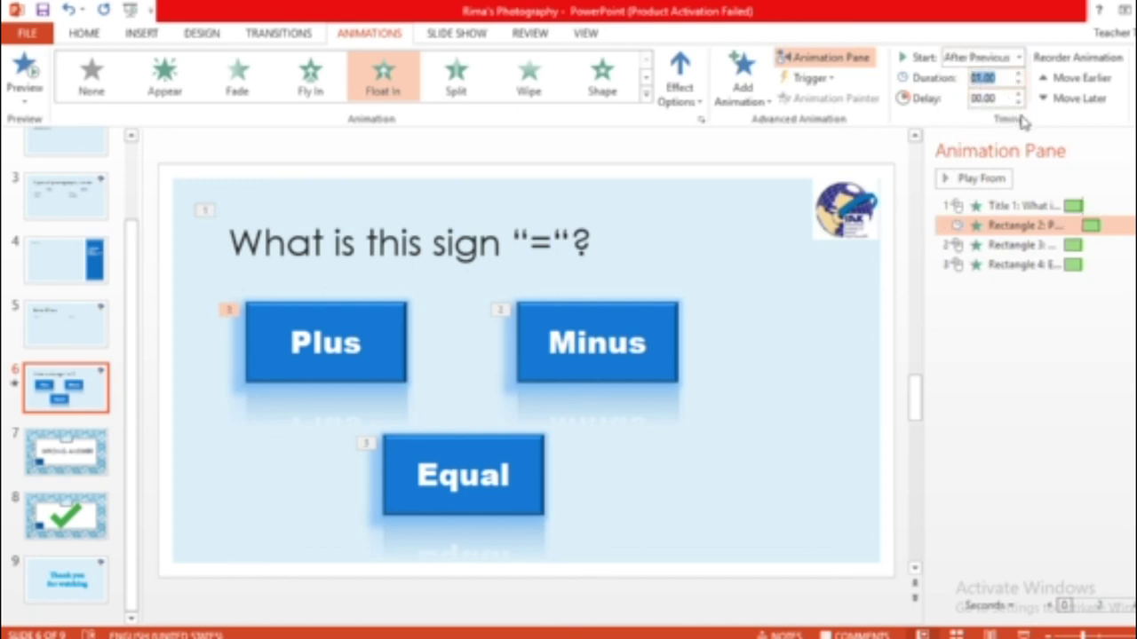
pyautogui.write('3')
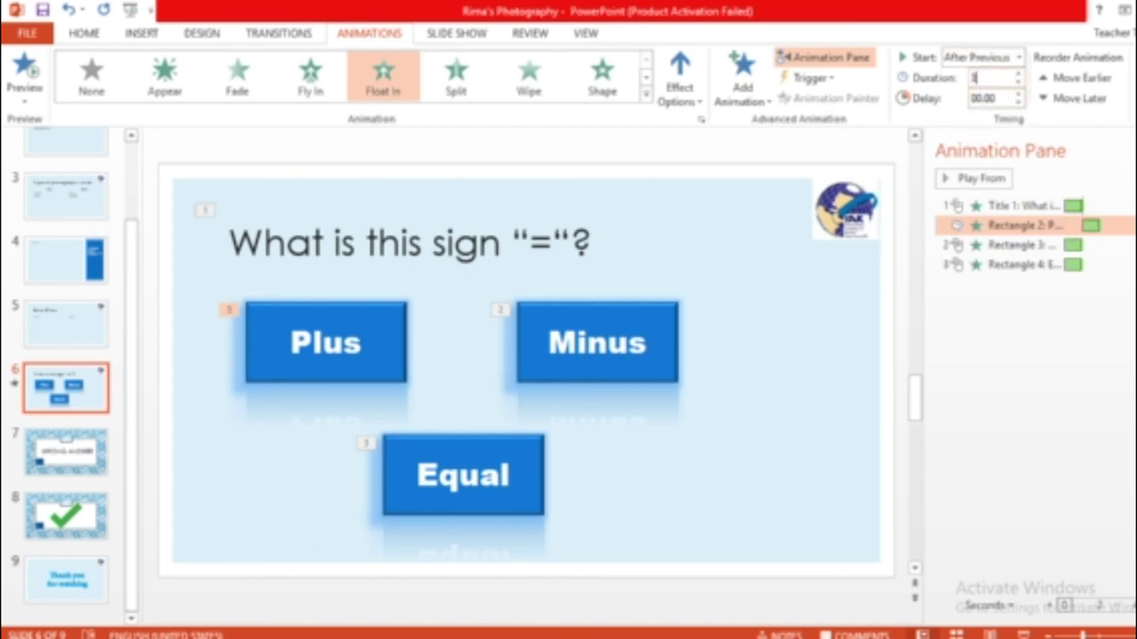
pyautogui.click(979, 238)
pyautogui.click(1017, 57)
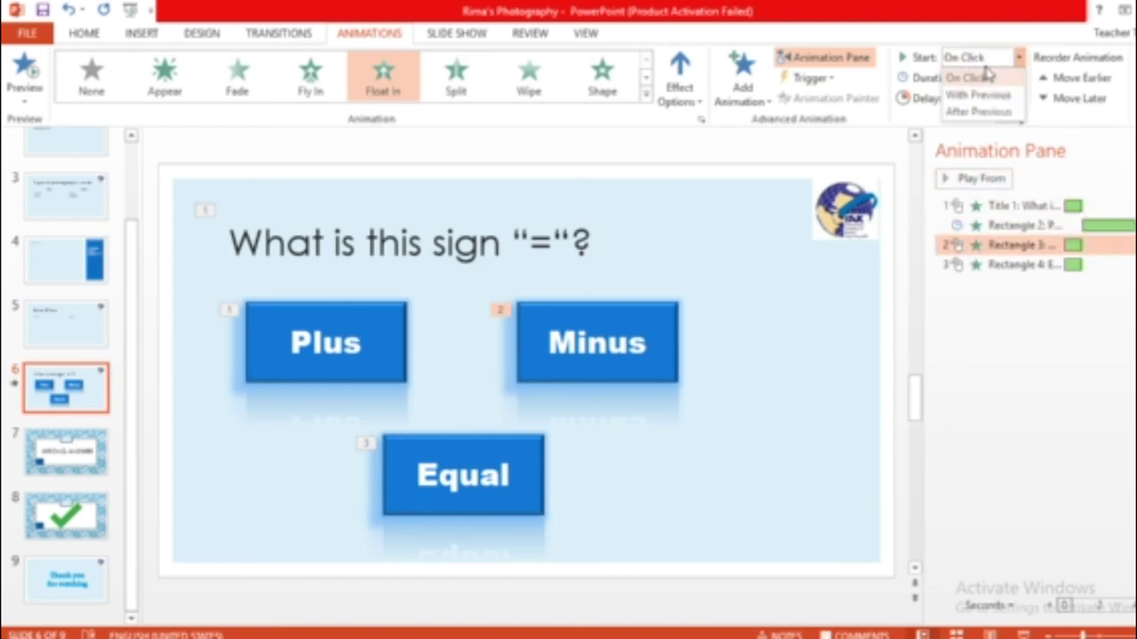
pyautogui.click(977, 112)
pyautogui.click(985, 78)
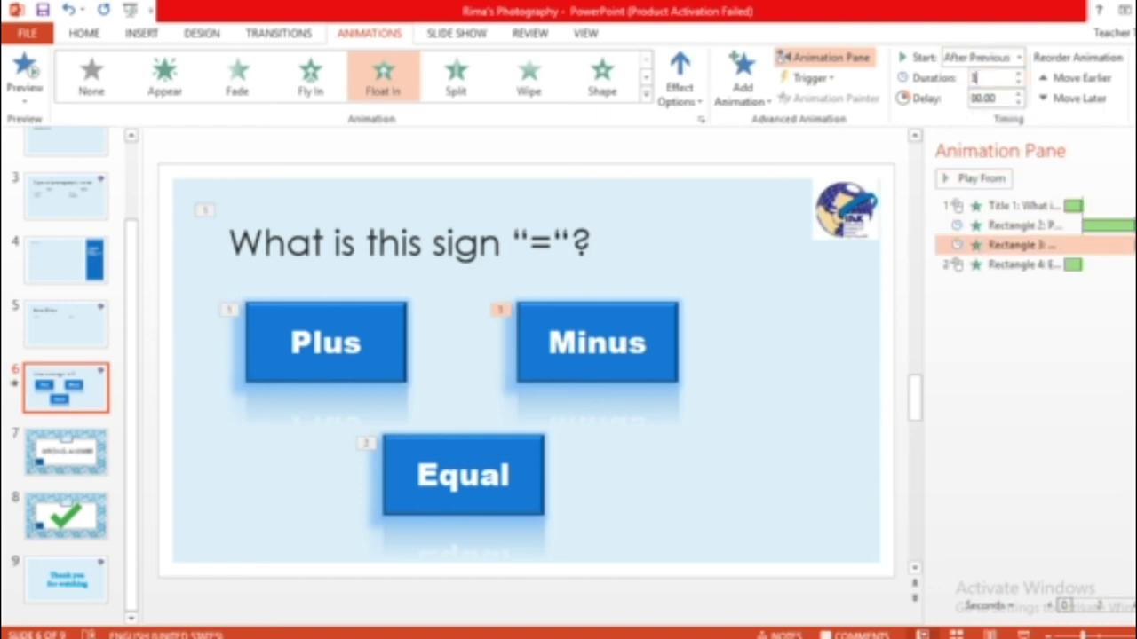
# Step: Set the Equal animation to After Previous lasting 3 seconds, then run slide 6 as a slide show
pyautogui.click(1016, 261)
pyautogui.click(1017, 57)
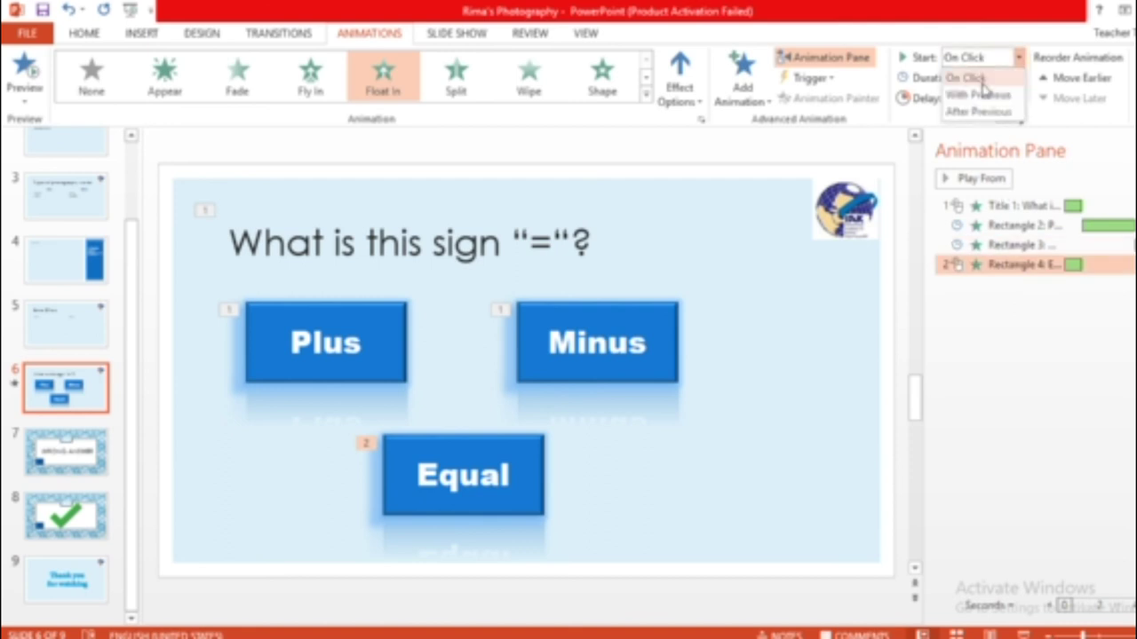
pyautogui.click(977, 112)
pyautogui.click(985, 78)
pyautogui.write('3')
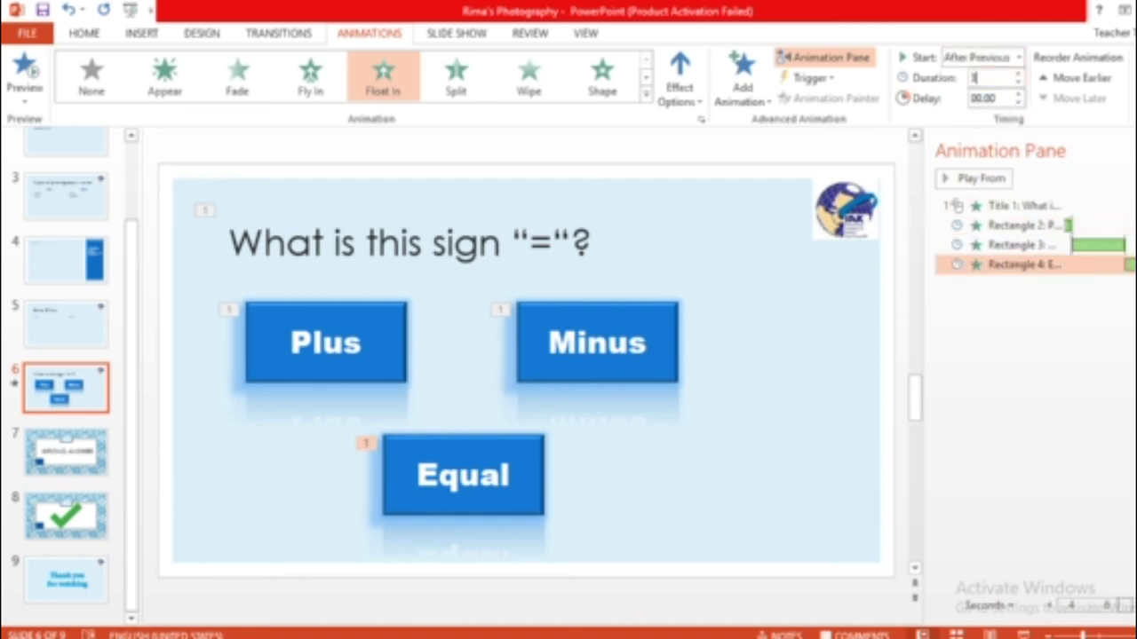
pyautogui.click(1031, 226)
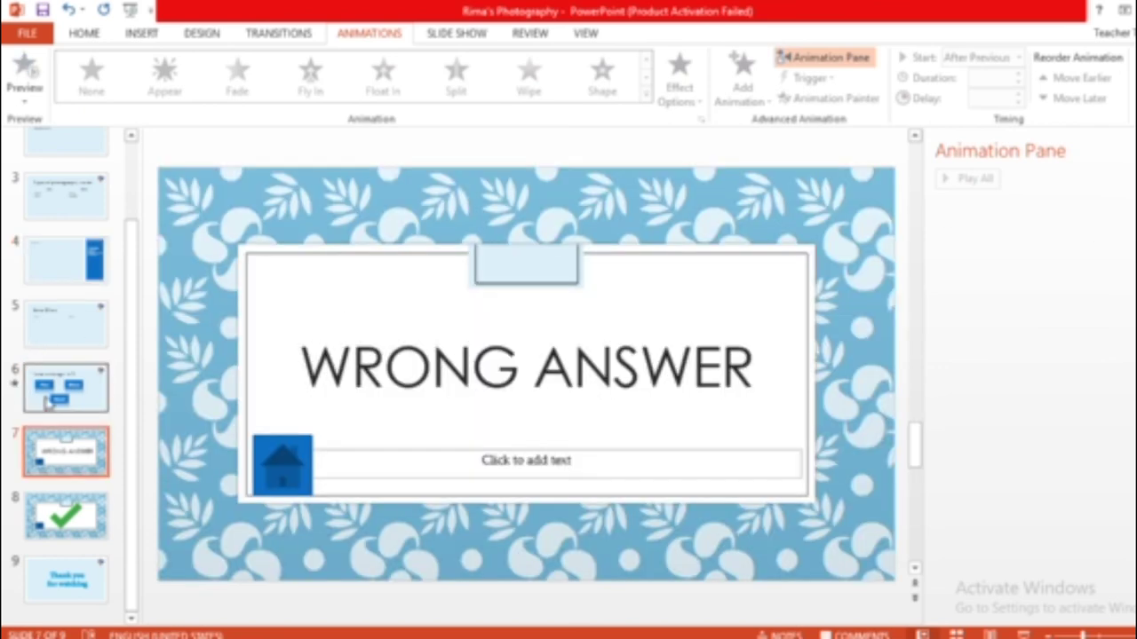
pyautogui.click(49, 382)
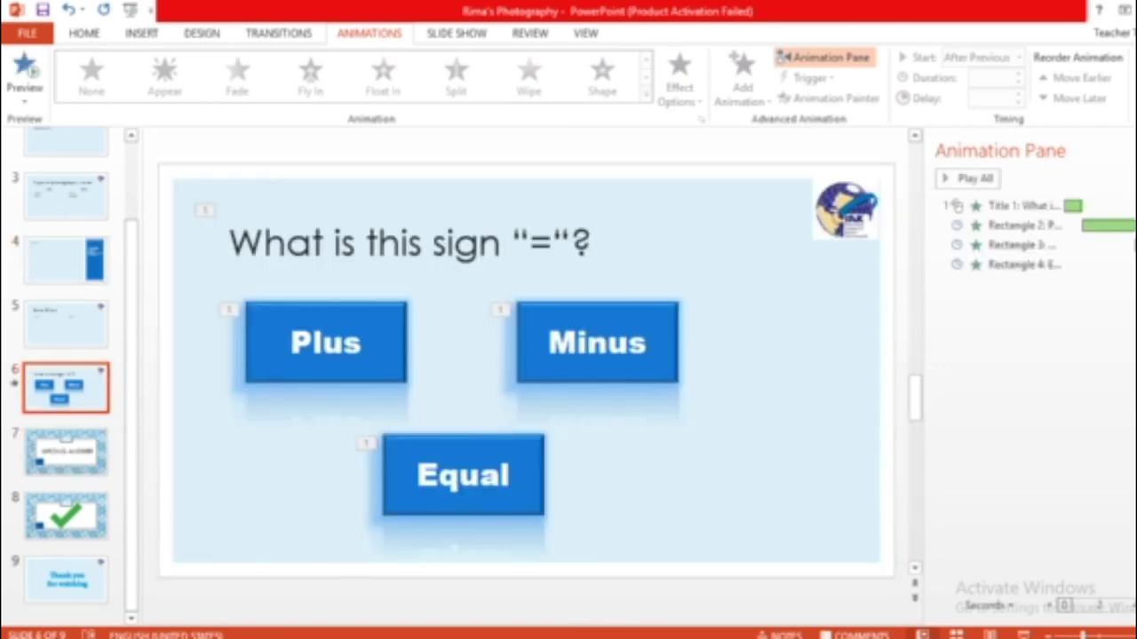
pyautogui.hotkey('shift', 'F5')
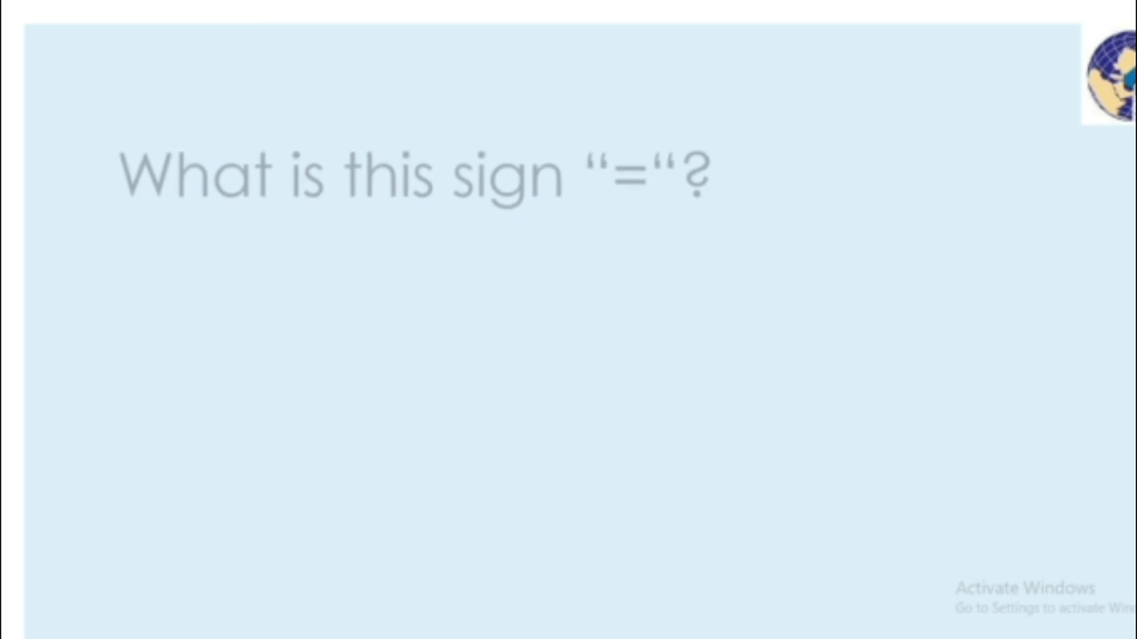